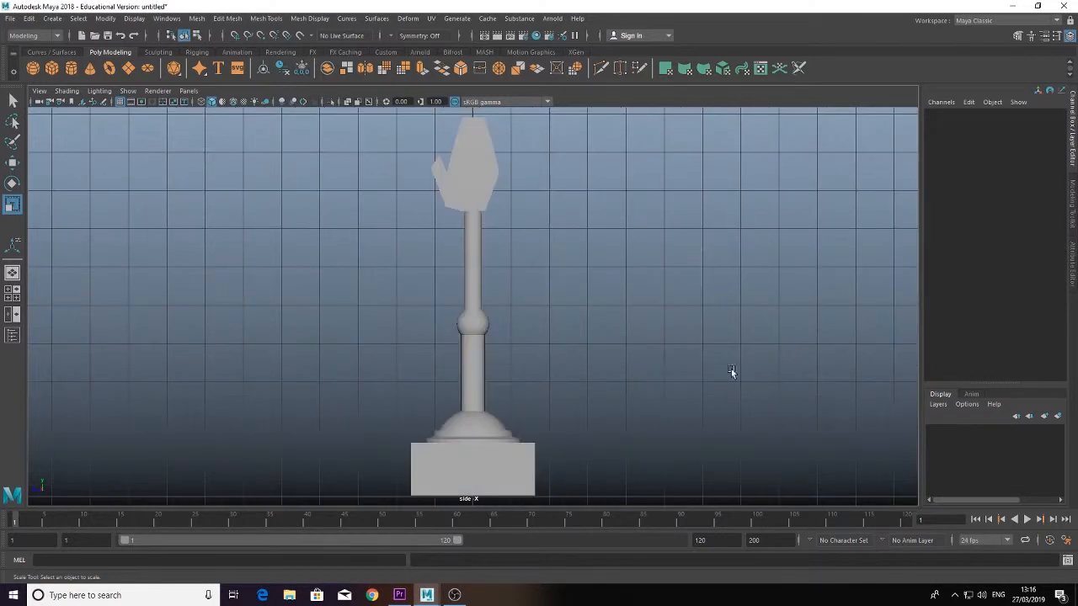
# - Show all four viewports, frame the whole model in the top view, and switch to the Rigging menu set
pyautogui.press('space')
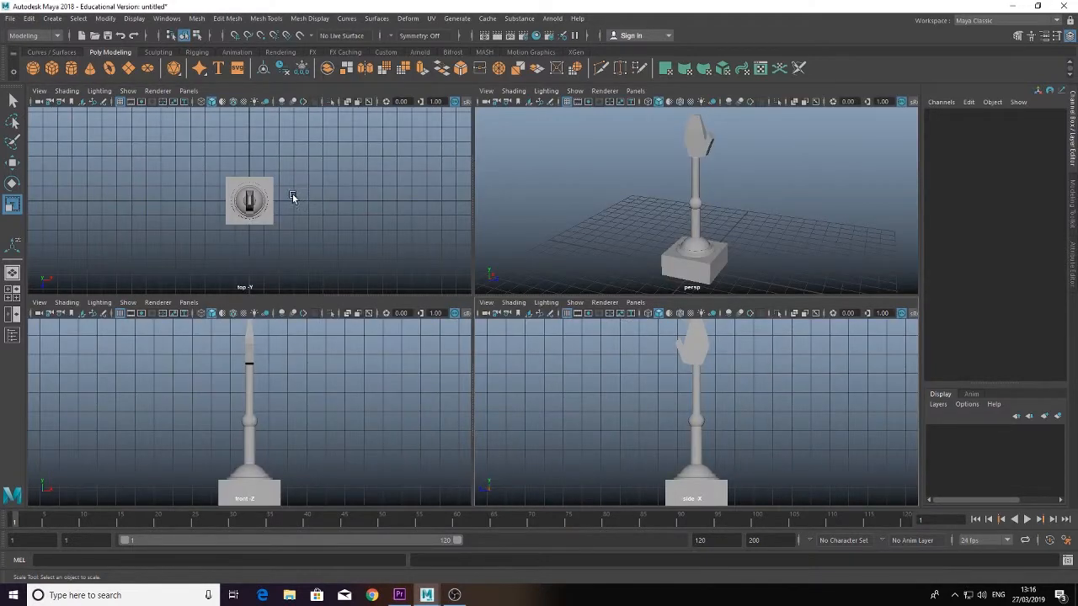
pyautogui.press('a')
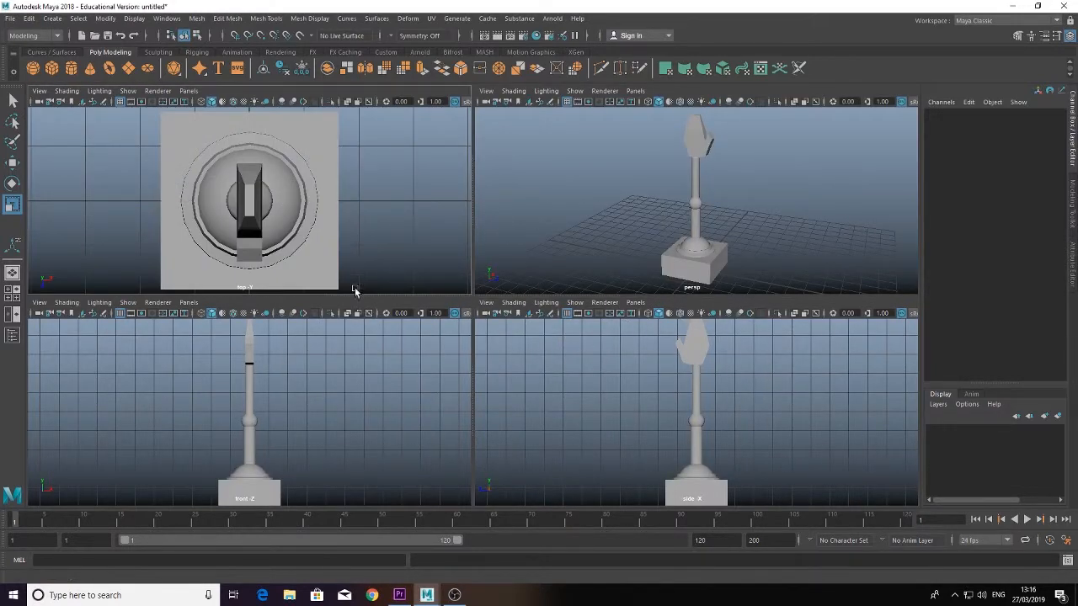
pyautogui.click(56, 36)
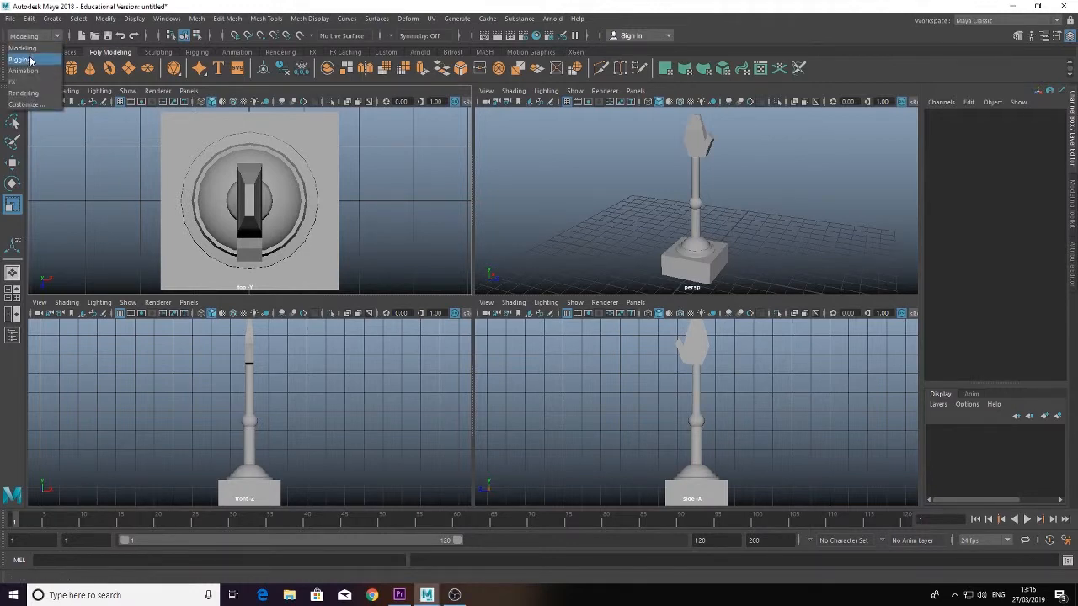
pyautogui.click(31, 61)
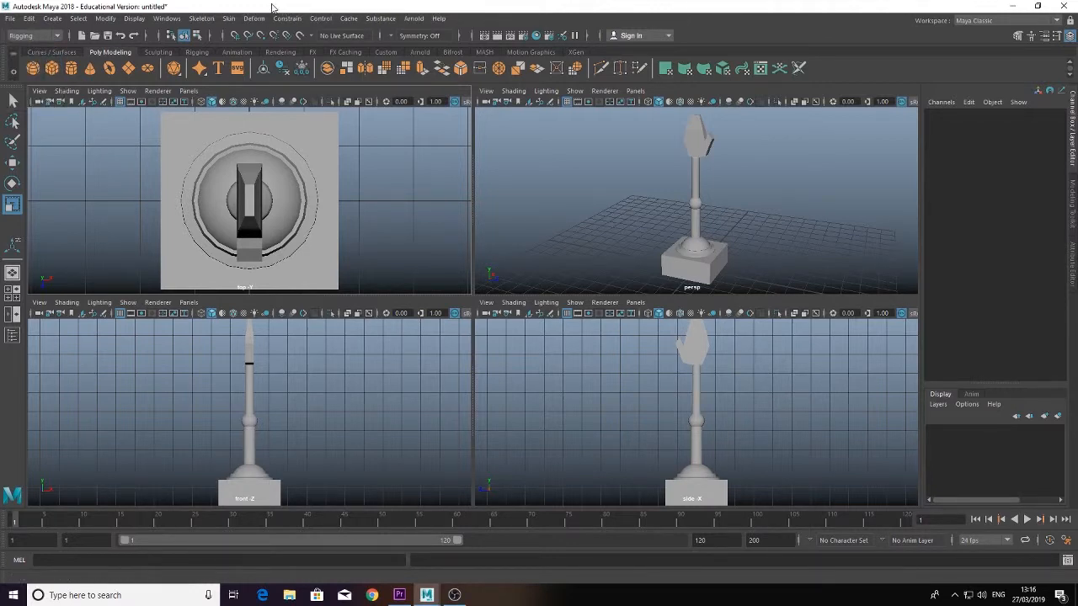
# - Create a three-joint chain in the side view with the Joint tool, from the base through the elbow ball to the hand, grid-snapping the first joint
pyautogui.click(205, 23)
pyautogui.click(241, 47)
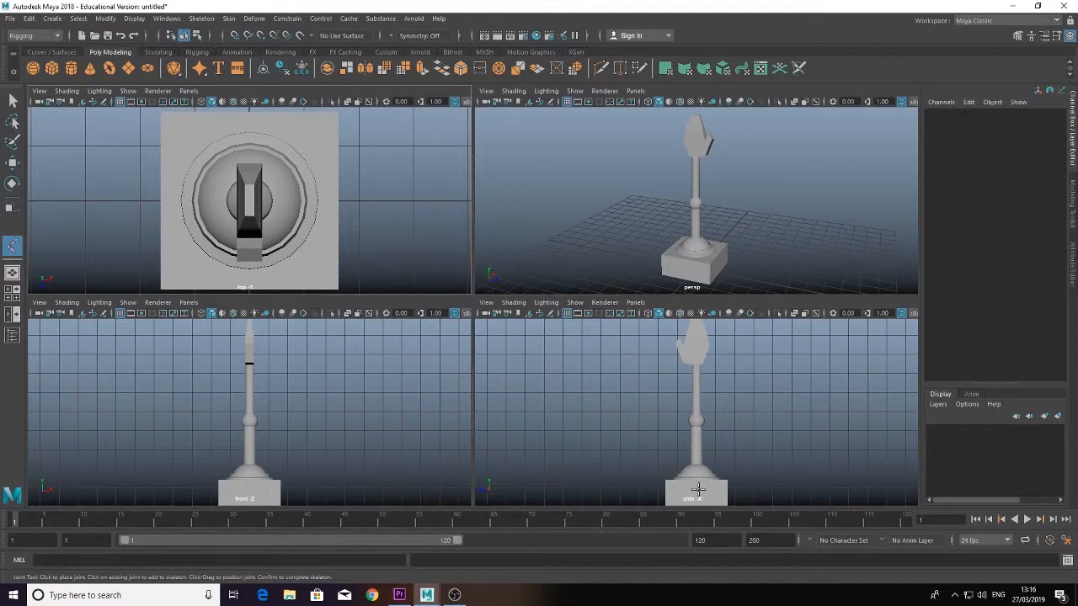
pyautogui.press('x')
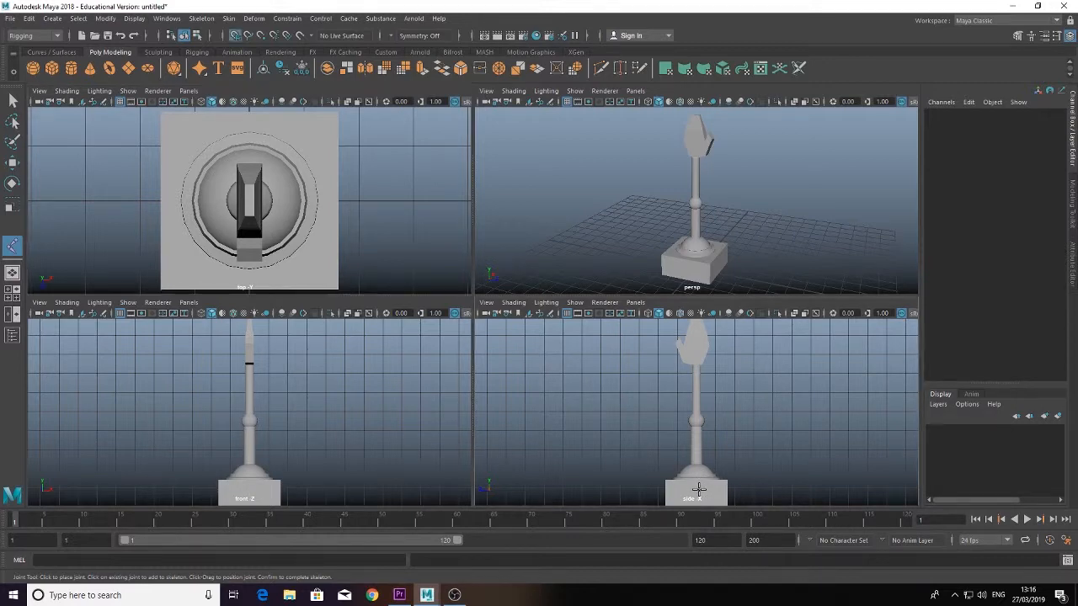
pyautogui.click(698, 489)
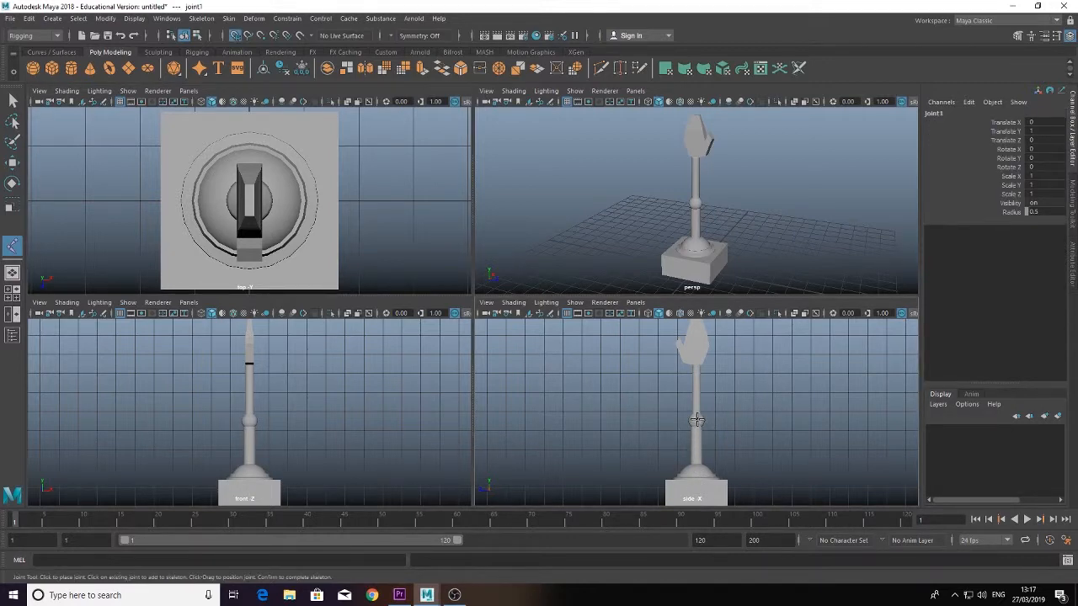
pyautogui.click(697, 418)
pyautogui.click(698, 349)
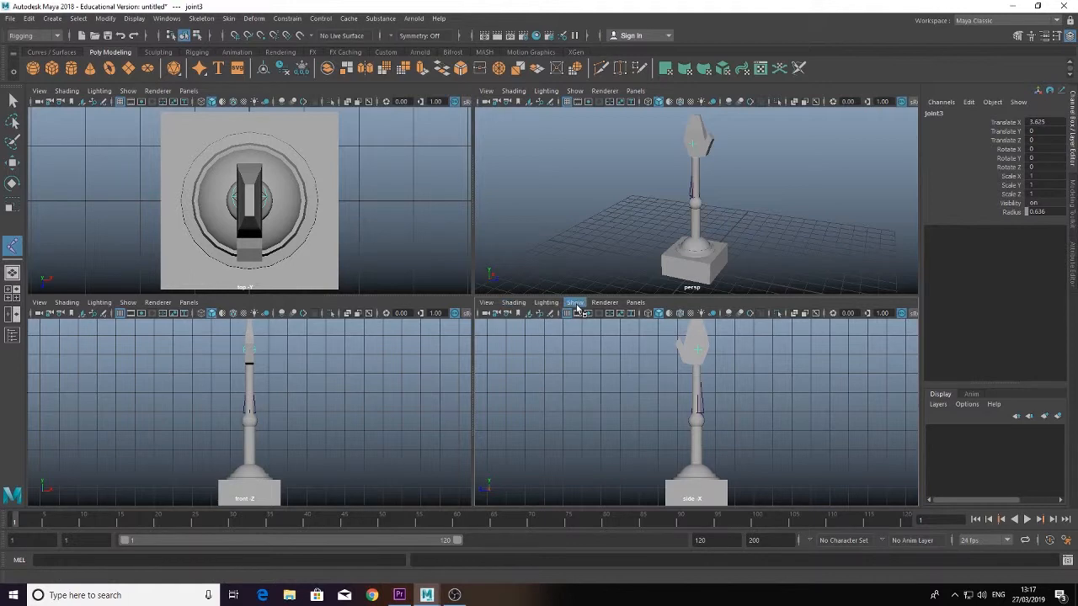
# - Turn on X-Ray shading in the side and perspective views
pyautogui.click(514, 303)
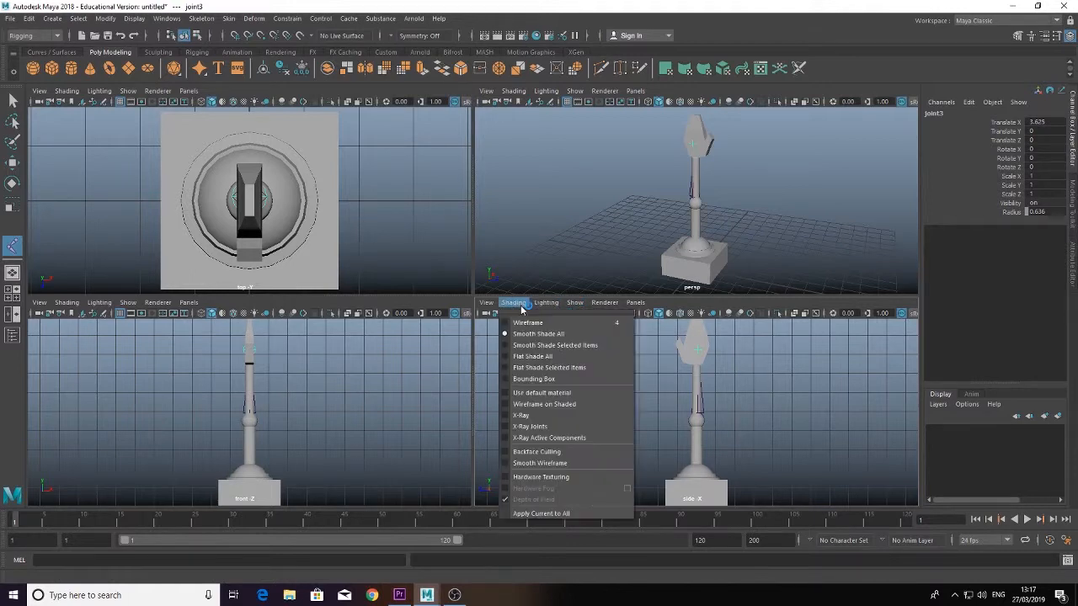
pyautogui.click(522, 415)
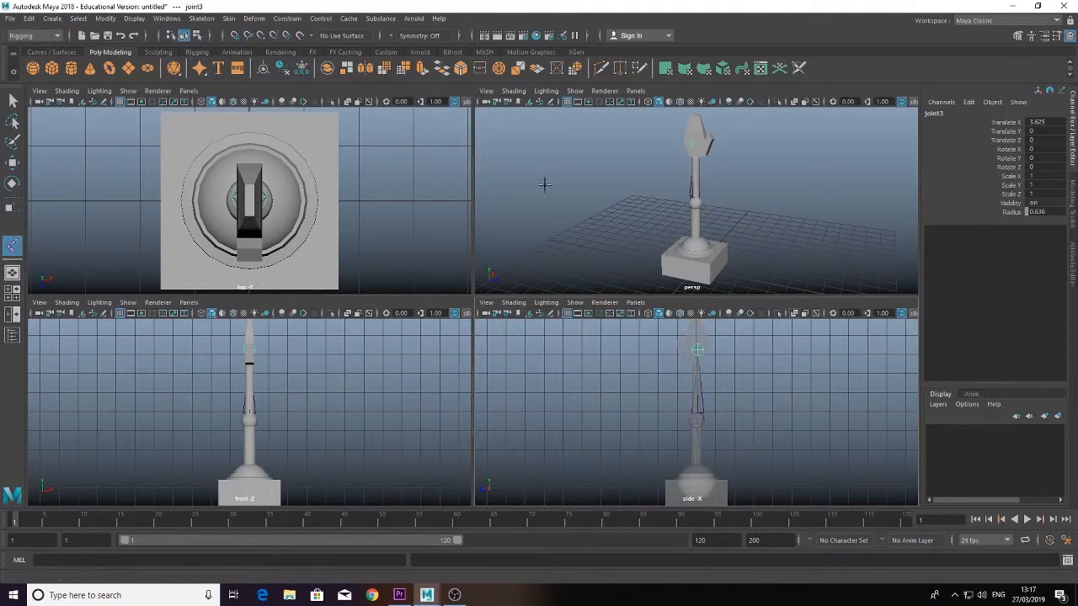
pyautogui.click(513, 90)
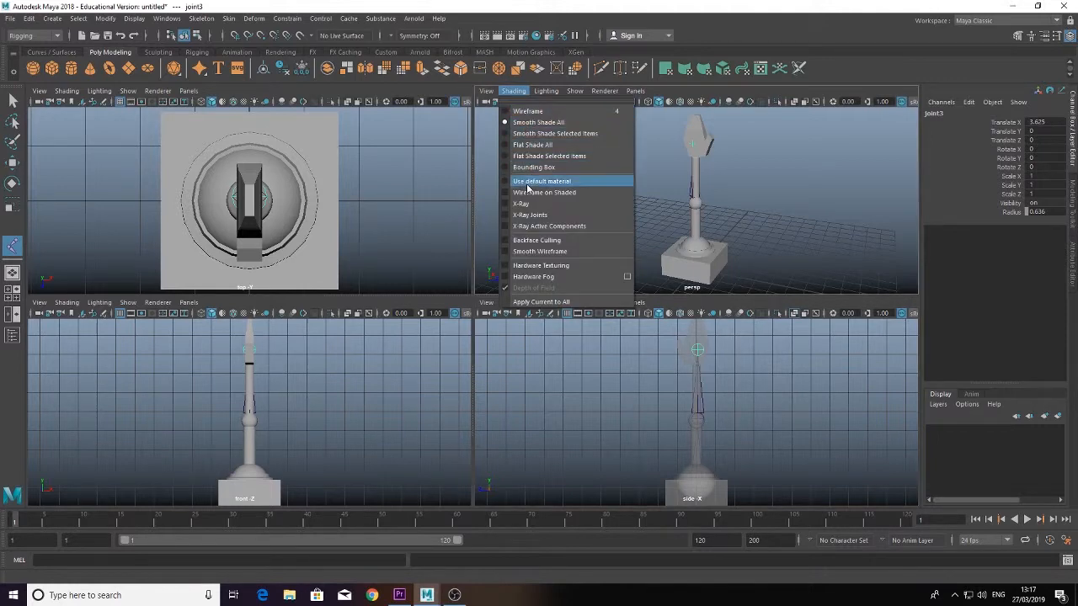
pyautogui.click(524, 207)
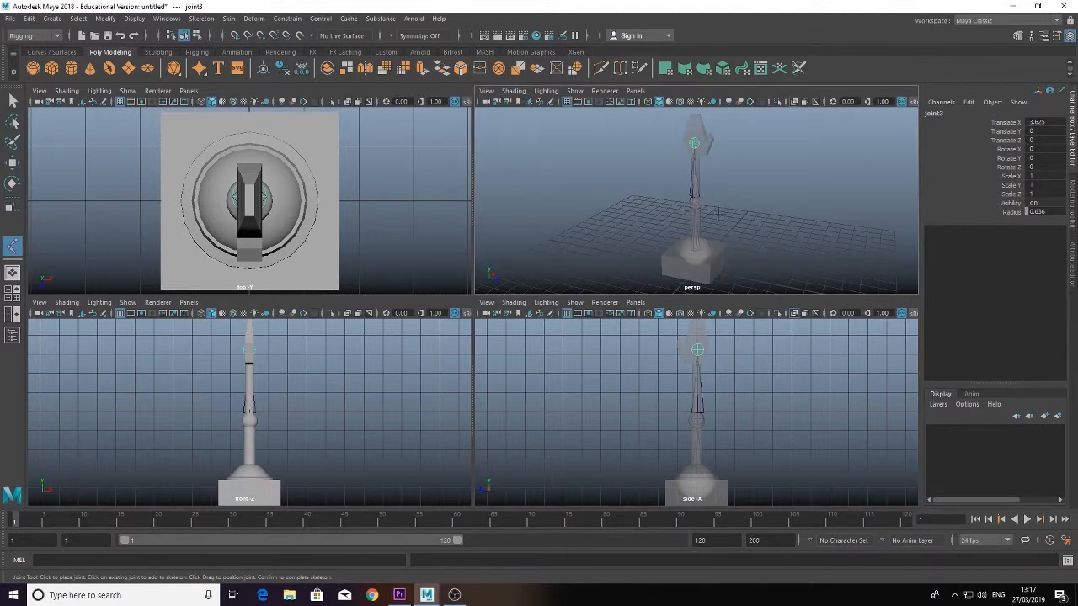
# - Move the elbow joint slightly along the world Z axis towards the arm's centre in the perspective view
pyautogui.scroll(5, 712, 222)
pyautogui.keyDown('alt'); pyautogui.moveTo(733, 227); pyautogui.dragTo(748, 81, button='middle'); pyautogui.keyUp('alt')
pyautogui.keyDown('alt'); pyautogui.moveTo(745, 234); pyautogui.dragTo(729, 195); pyautogui.keyUp('alt')
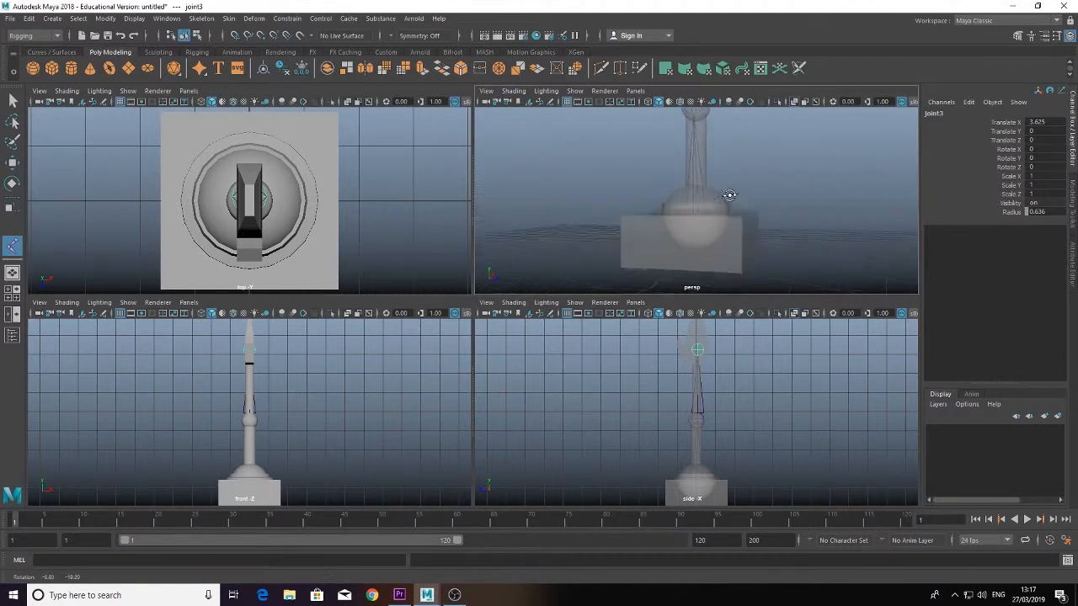
pyautogui.keyDown('alt'); pyautogui.moveTo(739, 191); pyautogui.dragTo(740, 267, button='middle'); pyautogui.keyUp('alt')
pyautogui.press('w')
pyautogui.click(689, 176)
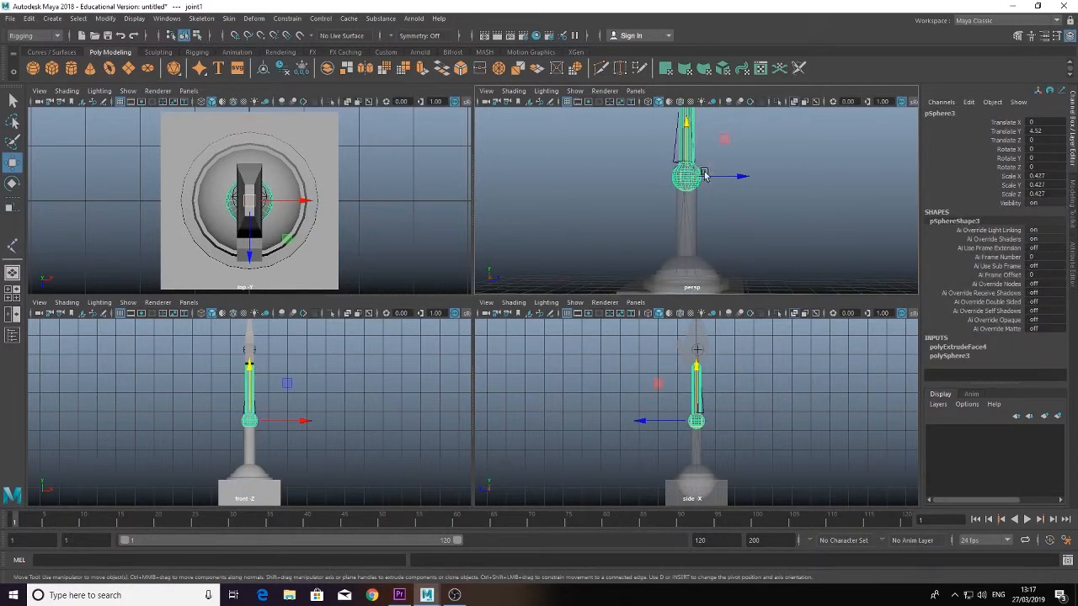
pyautogui.click(675, 161)
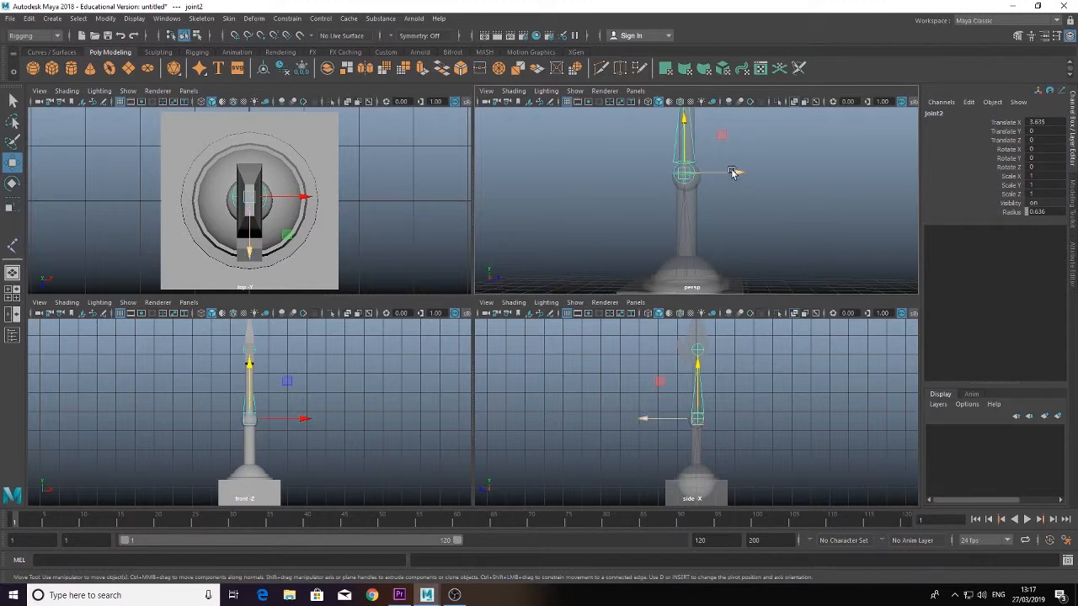
pyautogui.click(739, 174)
pyautogui.moveTo(736, 174); pyautogui.dragTo(736, 174)
pyautogui.press('f')
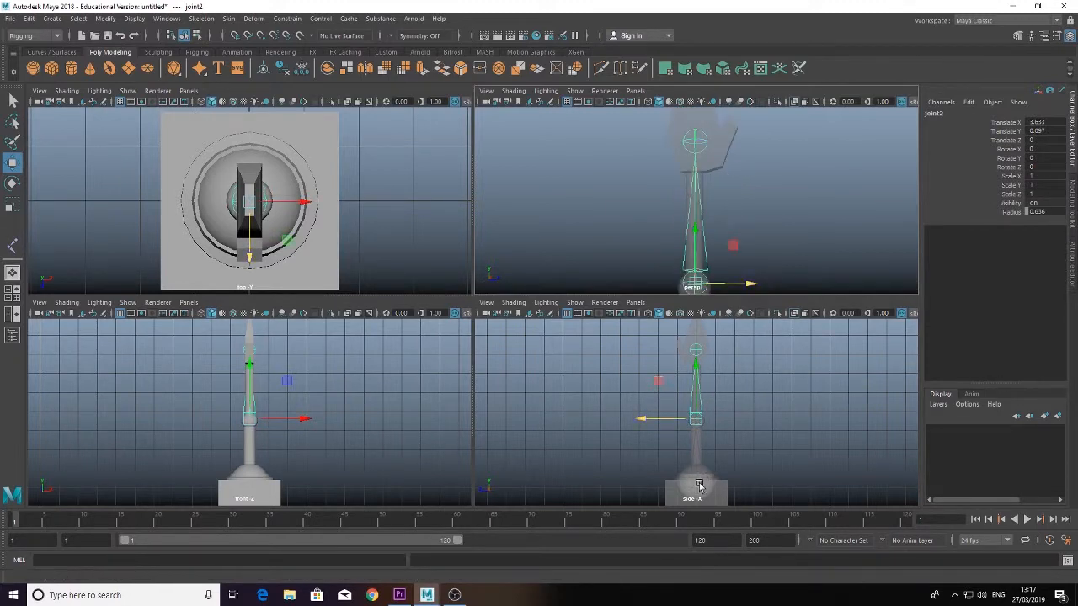
# - Centre the elbow joint inside the elbow ball in the side view, at about Translate X 3.508 and Translate Y 0.062
pyautogui.press('f')
pyautogui.keyDown('alt'); pyautogui.moveTo(745, 432); pyautogui.dragTo(724, 317, button='middle'); pyautogui.keyUp('alt')
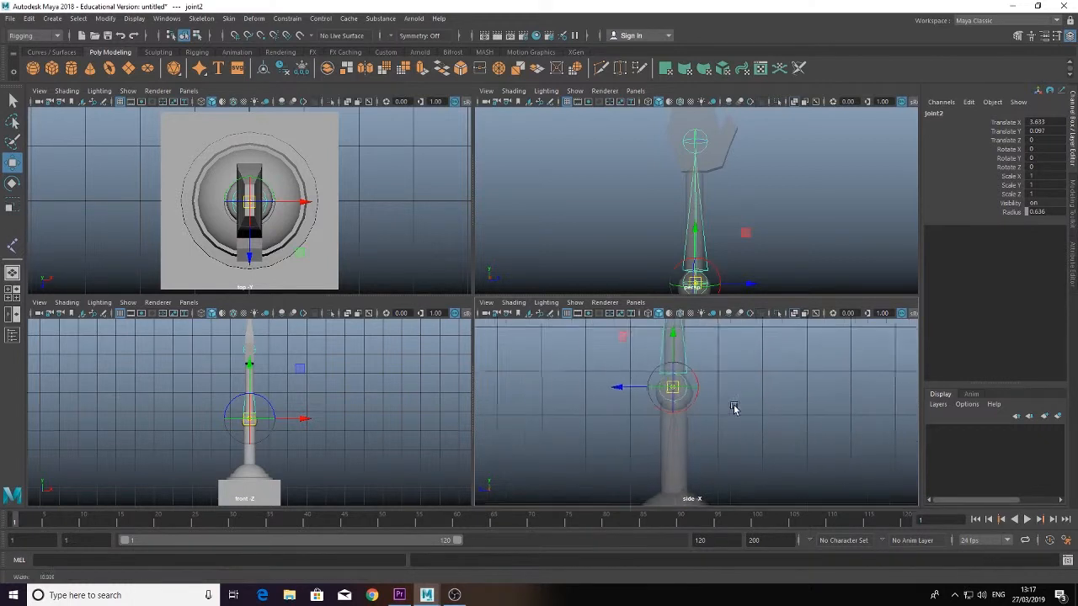
pyautogui.keyDown('alt'); pyautogui.moveTo(736, 410); pyautogui.dragTo(985, 427, button='right'); pyautogui.keyUp('alt')
pyautogui.keyDown('alt'); pyautogui.moveTo(657, 373); pyautogui.dragTo(700, 433, button='middle'); pyautogui.keyUp('alt')
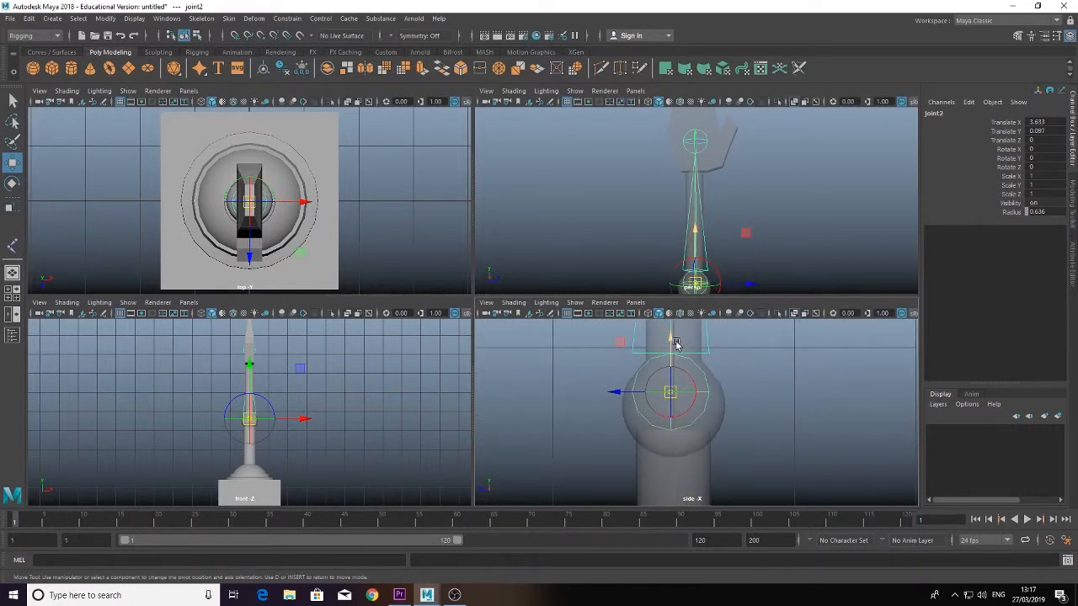
pyautogui.moveTo(674, 340); pyautogui.dragTo(671, 354)
pyautogui.moveTo(617, 408); pyautogui.dragTo(622, 410)
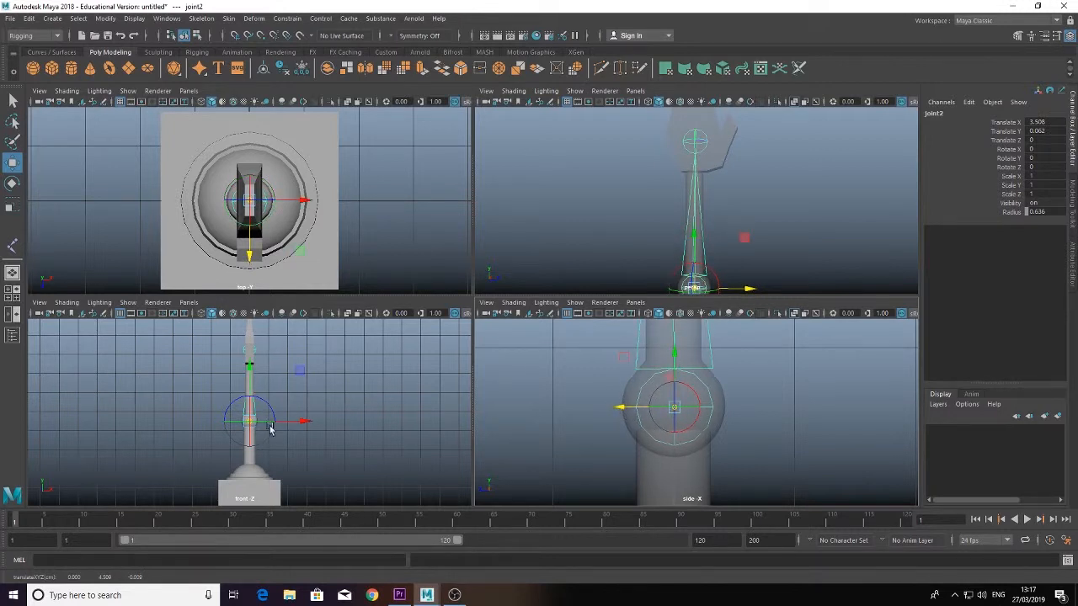
# - Turn on X-Ray shading in the front view and inspect the elbow joint's placement inside the ball up close
pyautogui.scroll(3, 337, 422)
pyautogui.keyDown('alt'); pyautogui.moveTo(324, 471); pyautogui.dragTo(356, 300, button='middle'); pyautogui.keyUp('alt')
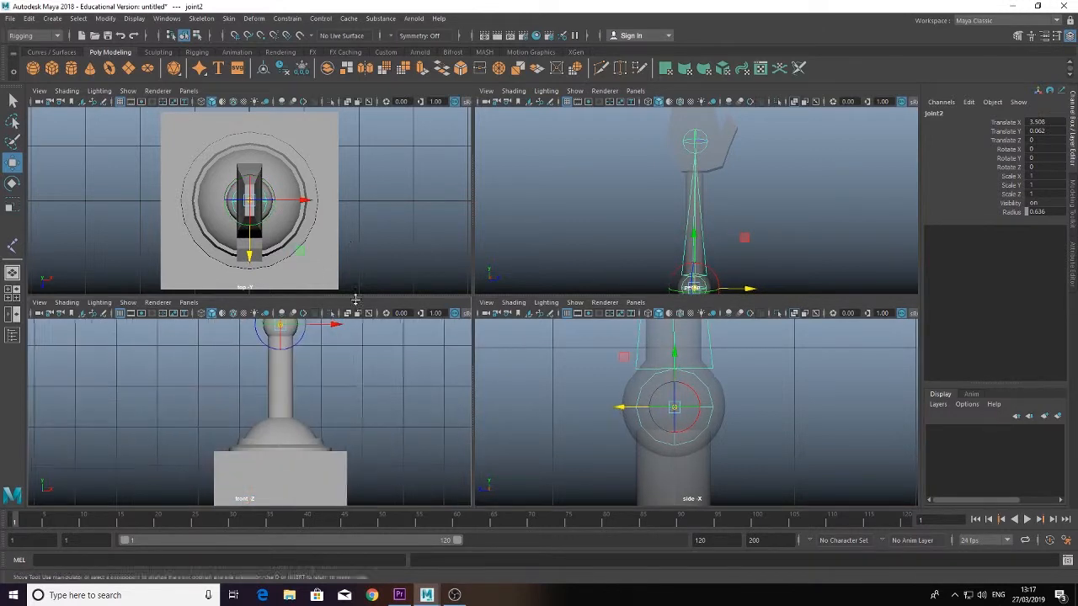
pyautogui.keyDown('alt'); pyautogui.moveTo(339, 396); pyautogui.dragTo(474, 433, button='right'); pyautogui.keyUp('alt')
pyautogui.keyDown('alt'); pyautogui.moveTo(420, 436); pyautogui.dragTo(358, 504, button='middle'); pyautogui.keyUp('alt')
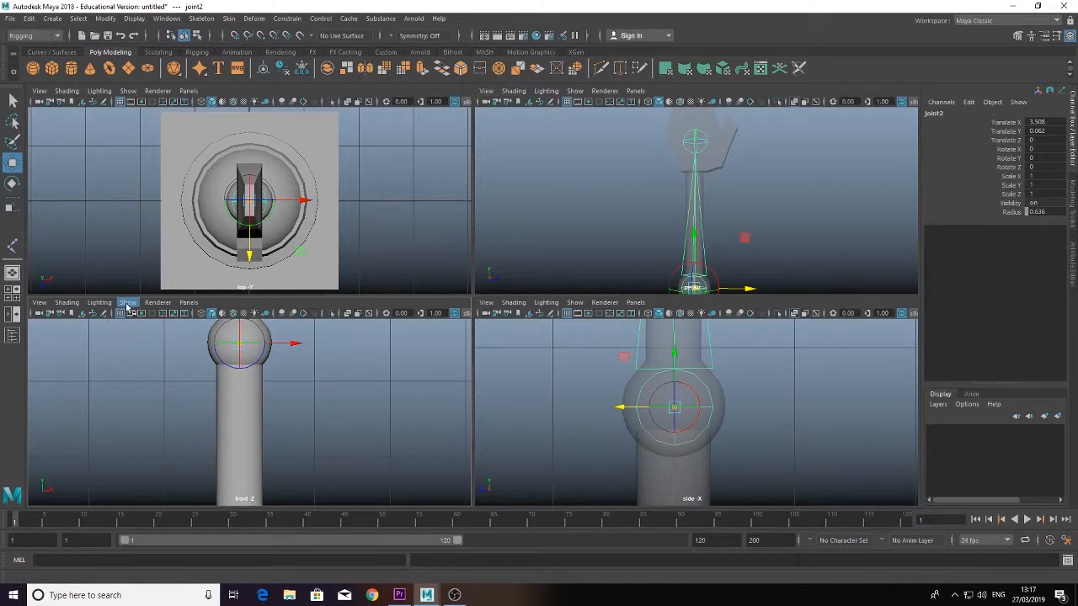
pyautogui.click(128, 302)
pyautogui.click(67, 302)
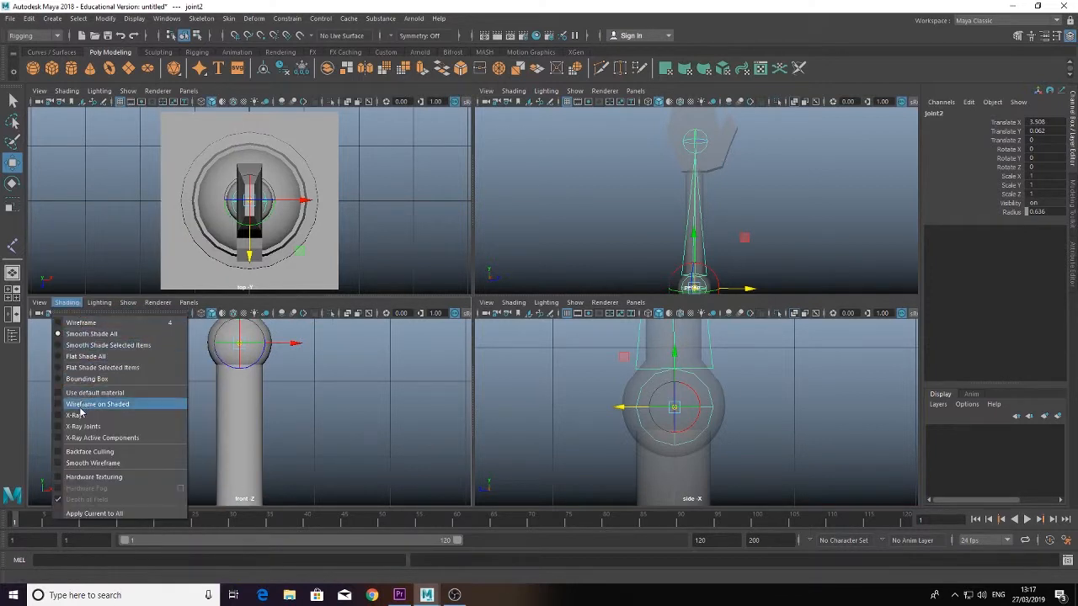
pyautogui.click(105, 416)
pyautogui.keyDown('alt'); pyautogui.moveTo(279, 374); pyautogui.dragTo(305, 417, button='middle'); pyautogui.keyUp('alt')
pyautogui.keyDown('alt'); pyautogui.moveTo(305, 417); pyautogui.dragTo(560, 456, button='right'); pyautogui.keyUp('alt')
pyautogui.keyDown('alt'); pyautogui.moveTo(434, 385); pyautogui.dragTo(411, 447, button='middle'); pyautogui.keyUp('alt')
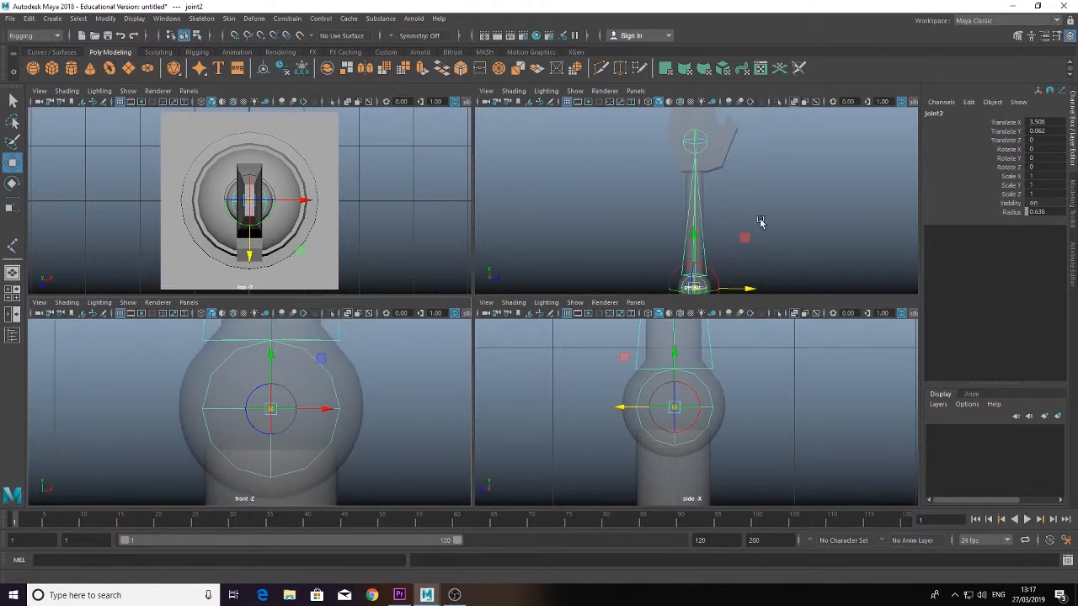
# - Raise the base joint within the base sphere to about Translate Y 1.367, keeping its Translate Z at 0
pyautogui.scroll(-5, 741, 411)
pyautogui.keyDown('alt'); pyautogui.moveTo(738, 452); pyautogui.dragTo(740, 314, button='middle'); pyautogui.keyUp('alt')
pyautogui.keyDown('alt'); pyautogui.moveTo(733, 402); pyautogui.dragTo(730, 364, button='middle'); pyautogui.keyUp('alt')
pyautogui.click(687, 389)
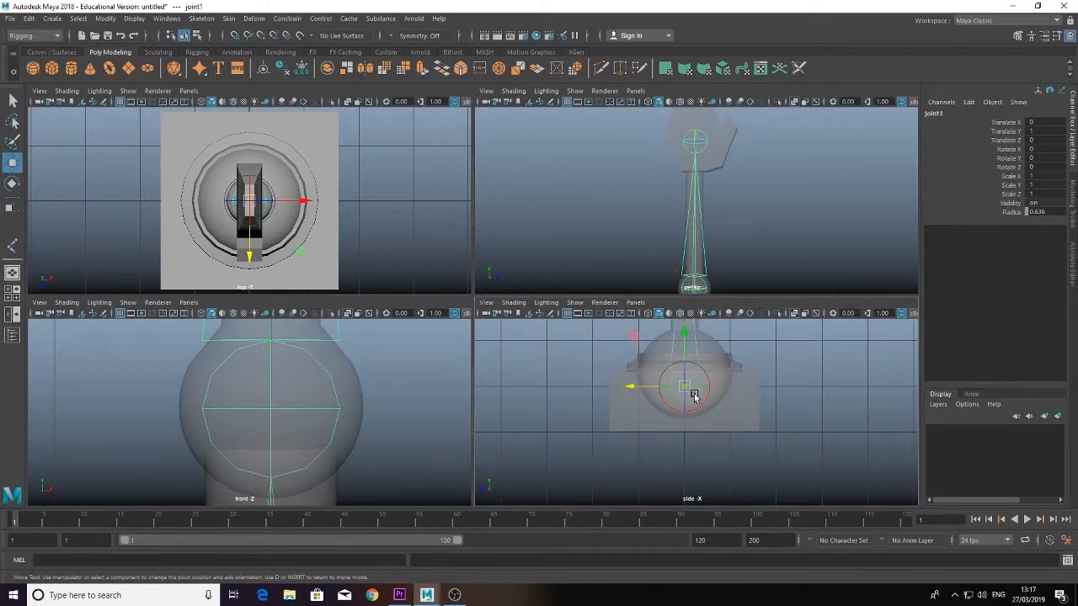
pyautogui.moveTo(683, 335); pyautogui.dragTo(686, 318)
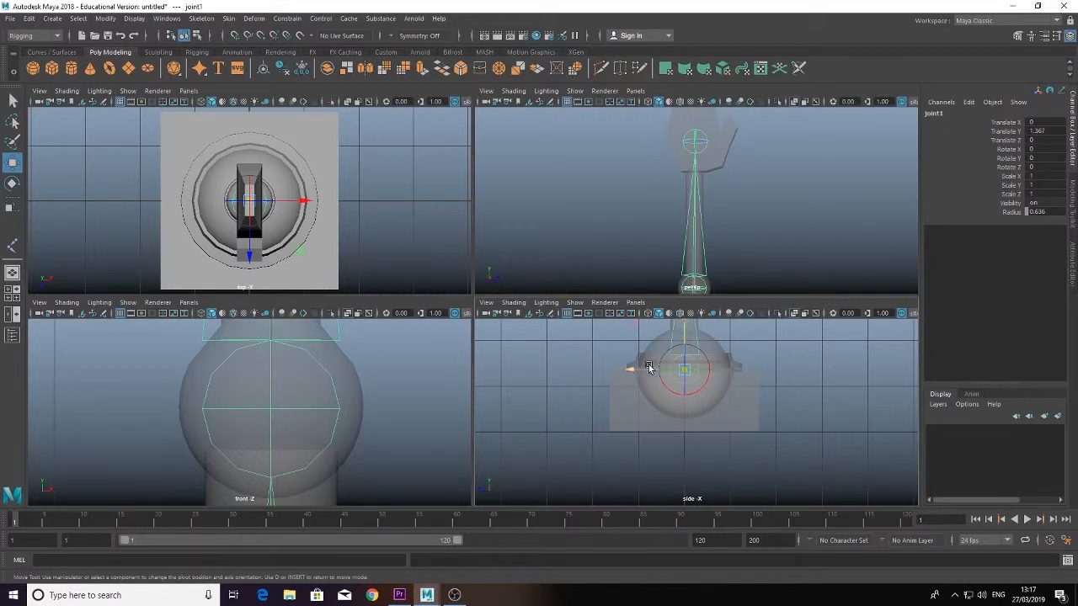
pyautogui.moveTo(632, 369); pyautogui.dragTo(636, 372)
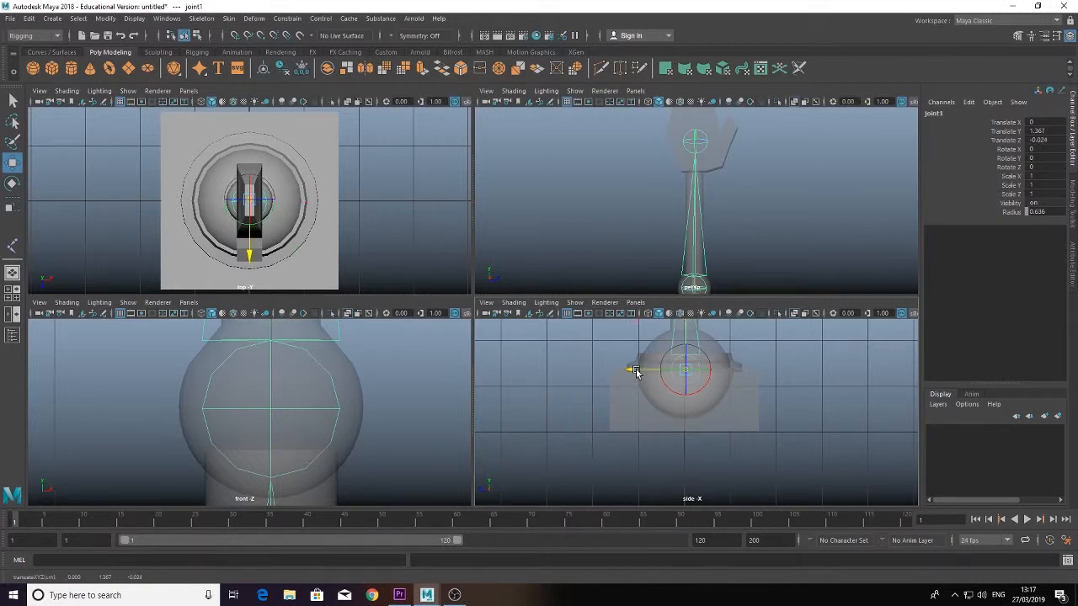
pyautogui.hotkey('ctrl', 'z')
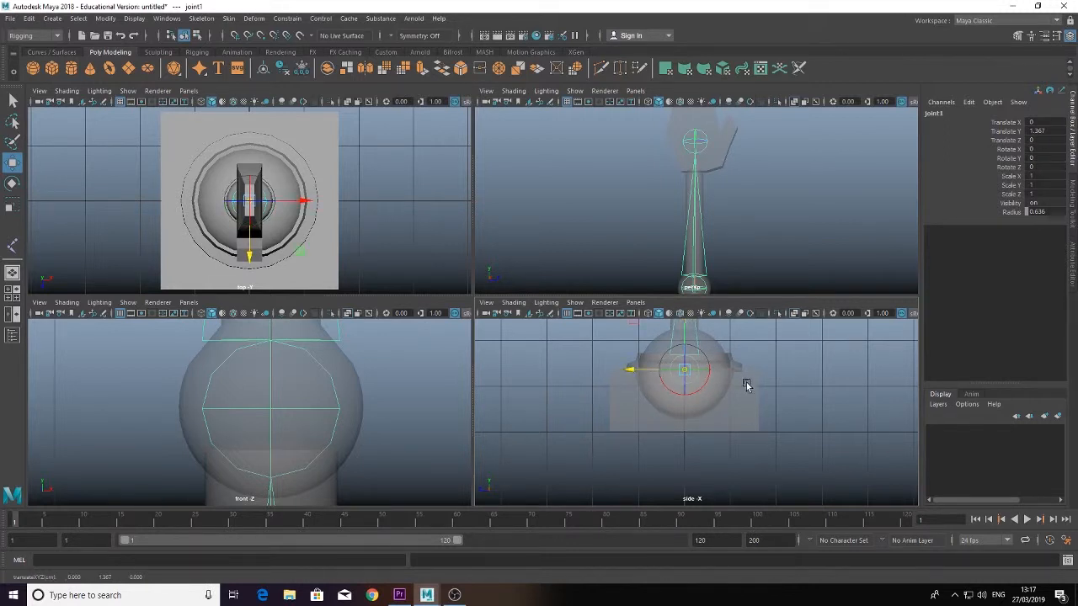
# - Lower the hand joint towards the wrist in the side view, to about Translate X 3.436
pyautogui.scroll(3, 747, 384)
pyautogui.scroll(-8, 721, 365)
pyautogui.scroll(5, 705, 422)
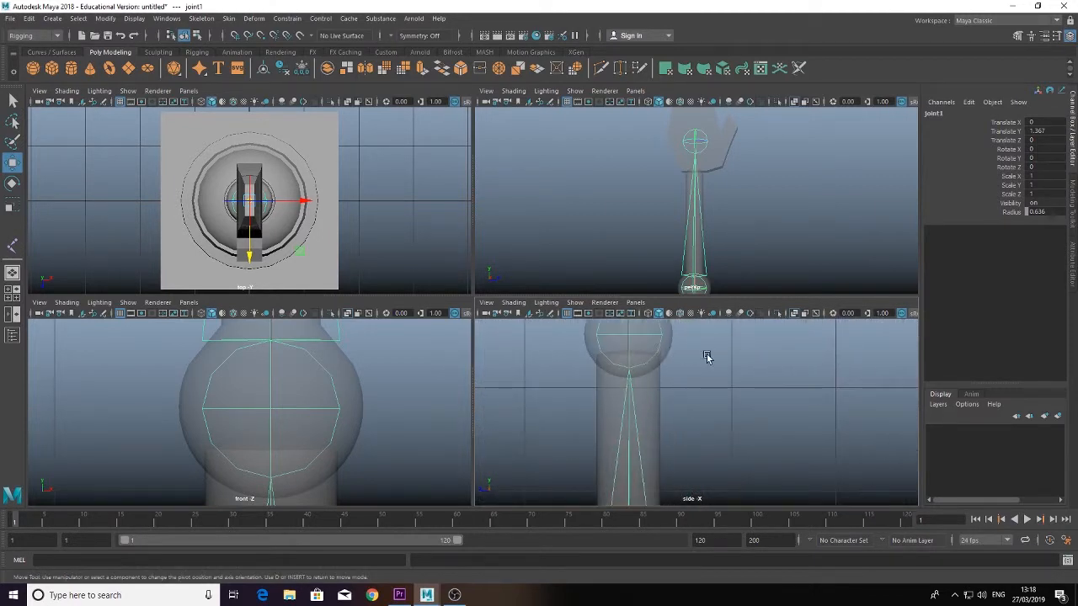
pyautogui.keyDown('alt'); pyautogui.moveTo(707, 358); pyautogui.dragTo(694, 409, button='middle'); pyautogui.keyUp('alt')
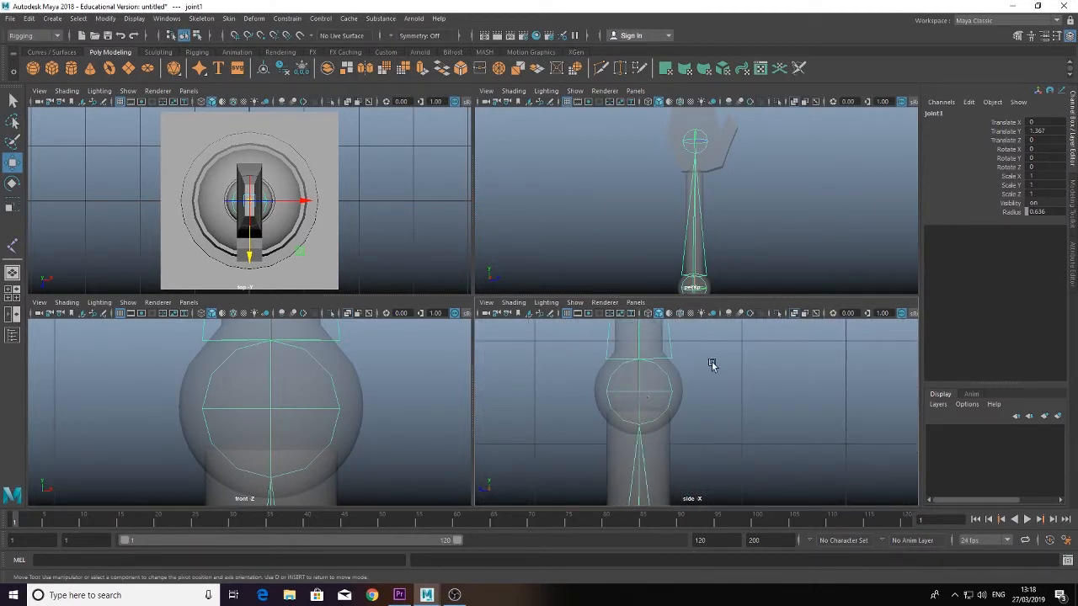
pyautogui.moveTo(712, 364)
pyautogui.keyDown('alt'); pyautogui.mouseDown(button='middle')
pyautogui.moveTo(729, 472)
pyautogui.moveTo(729, 455)
pyautogui.mouseUp(button='middle'); pyautogui.keyUp('alt')
pyautogui.keyDown('alt'); pyautogui.moveTo(727, 341); pyautogui.dragTo(731, 468, button='middle'); pyautogui.keyUp('alt')
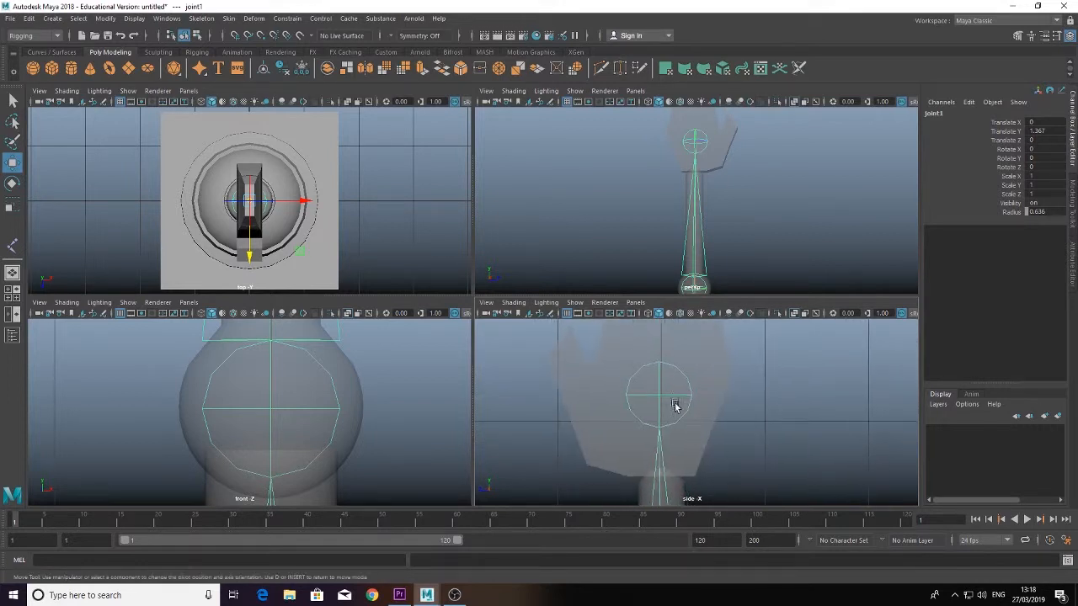
pyautogui.click(662, 396)
pyautogui.moveTo(657, 345); pyautogui.dragTo(652, 375)
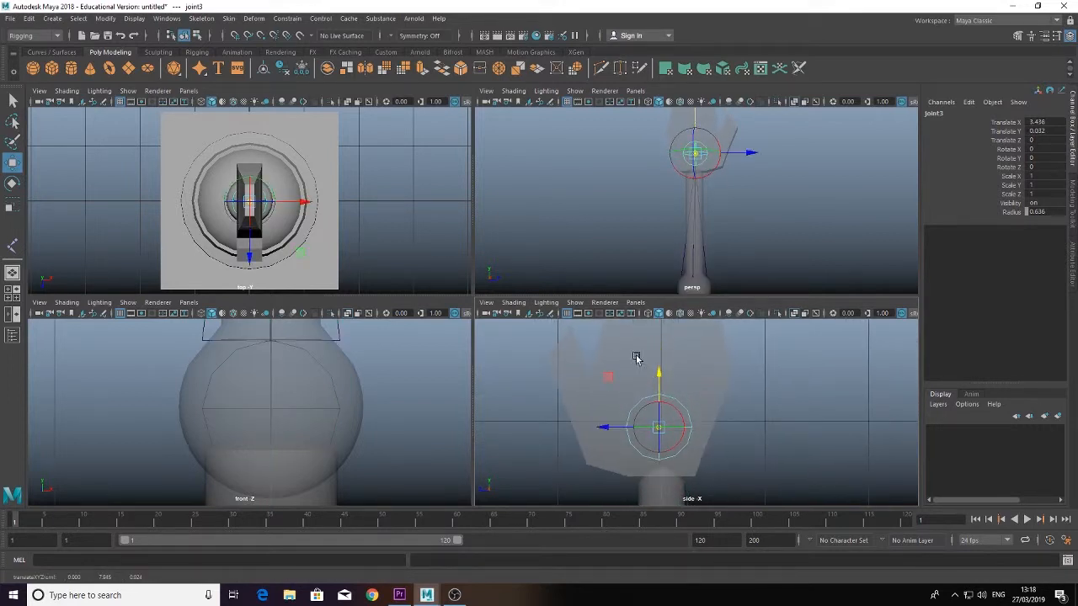
# - Place a new joint near the tip of the hand in the side view, at about Translate Y 9.726
pyautogui.click(201, 18)
pyautogui.keyDown('alt'); pyautogui.moveTo(678, 333); pyautogui.dragTo(687, 415, button='middle'); pyautogui.keyUp('alt')
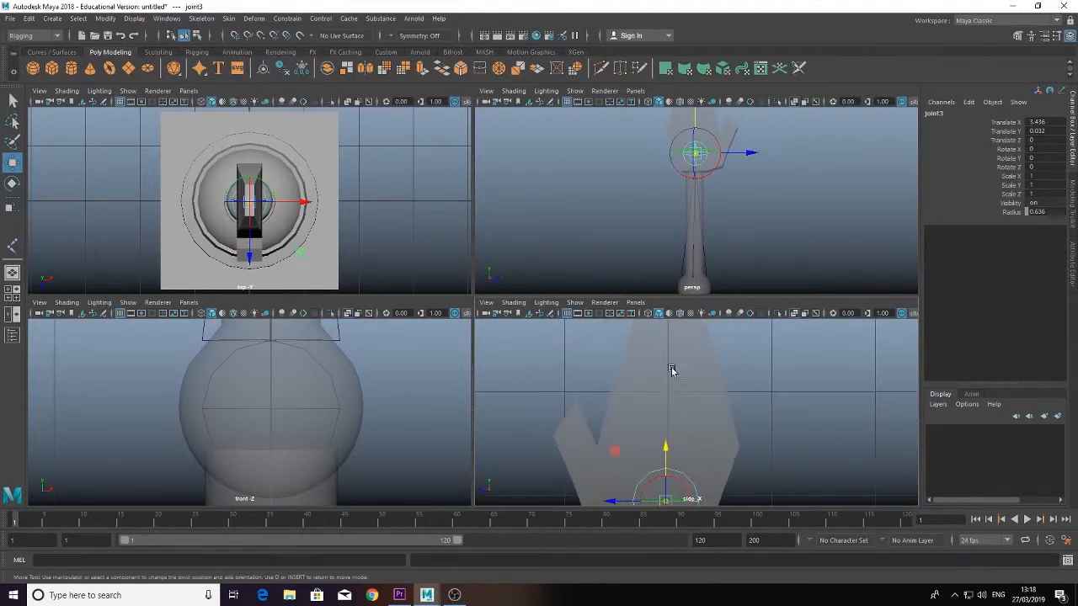
pyautogui.keyDown('alt'); pyautogui.moveTo(668, 338); pyautogui.dragTo(678, 449, button='middle'); pyautogui.keyUp('alt')
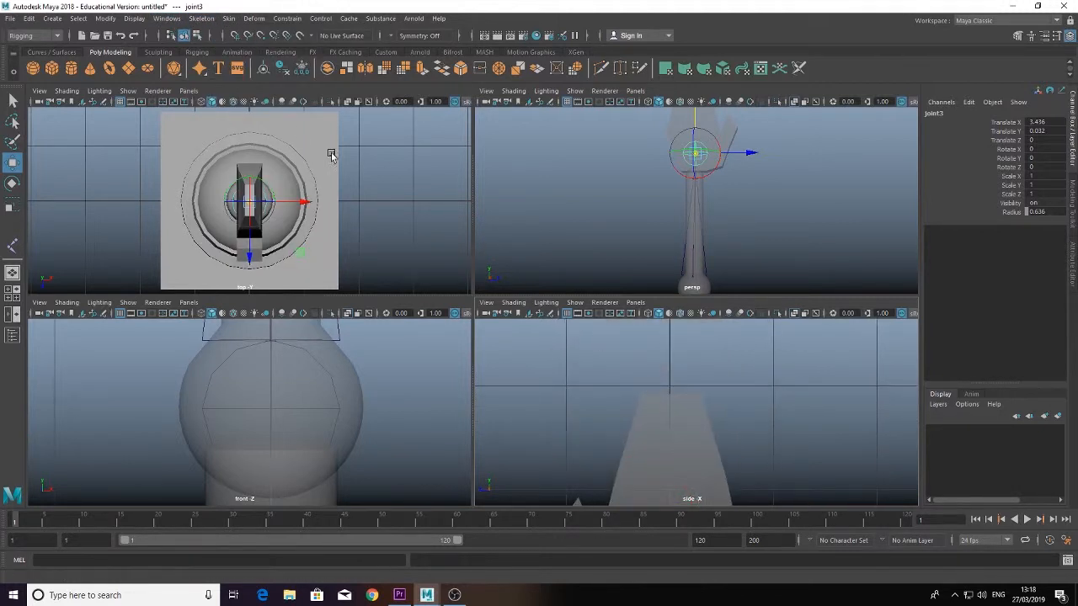
pyautogui.click(201, 18)
pyautogui.click(223, 45)
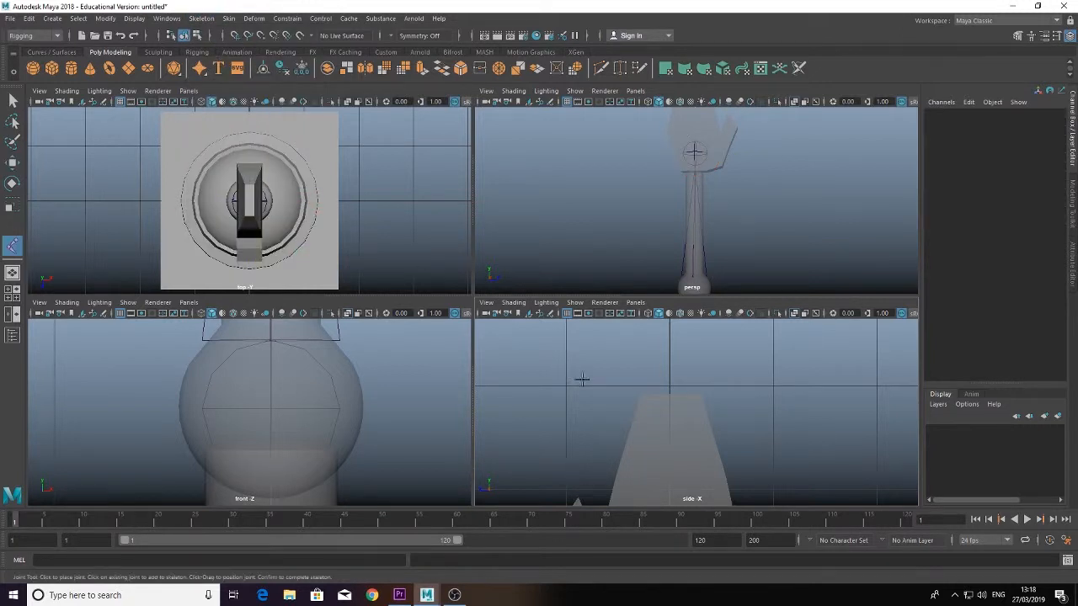
pyautogui.click(670, 413)
# - Parent the new fingertip joint to the hand joint at the wrist
pyautogui.keyDown('alt'); pyautogui.moveTo(694, 468); pyautogui.dragTo(679, 348, button='middle'); pyautogui.keyUp('alt')
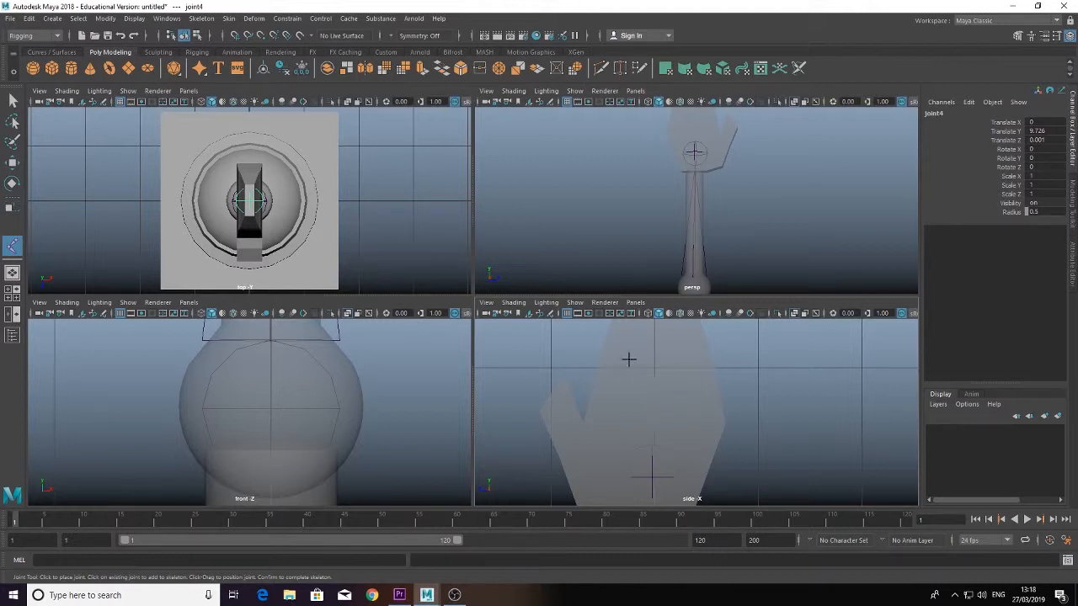
pyautogui.press('q')
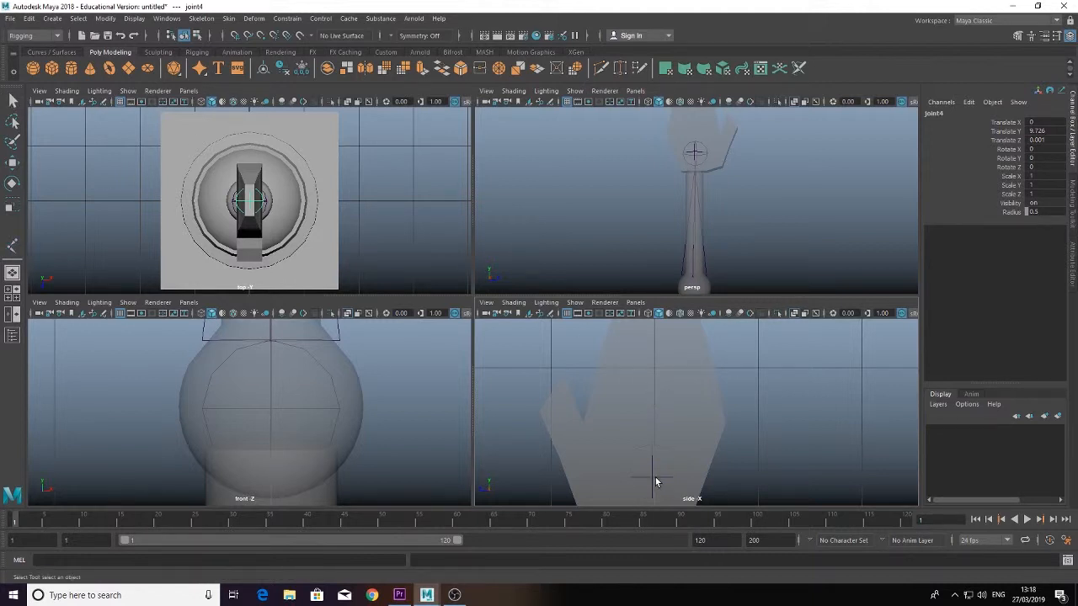
pyautogui.keyDown('shift'); pyautogui.click(653, 477); pyautogui.keyUp('shift')
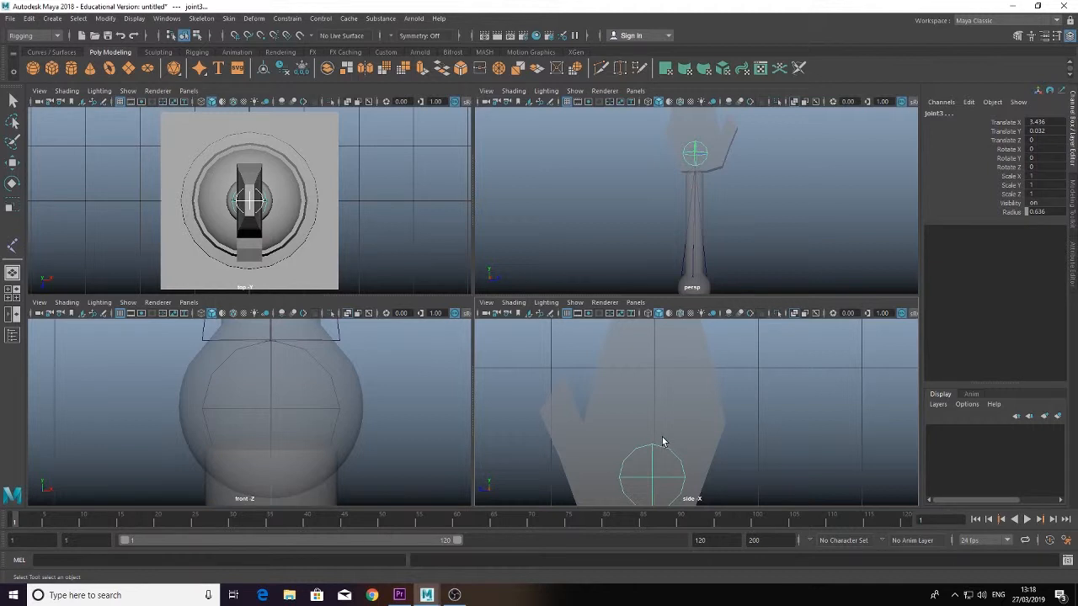
pyautogui.press('p')
pyautogui.scroll(-5, 693, 467)
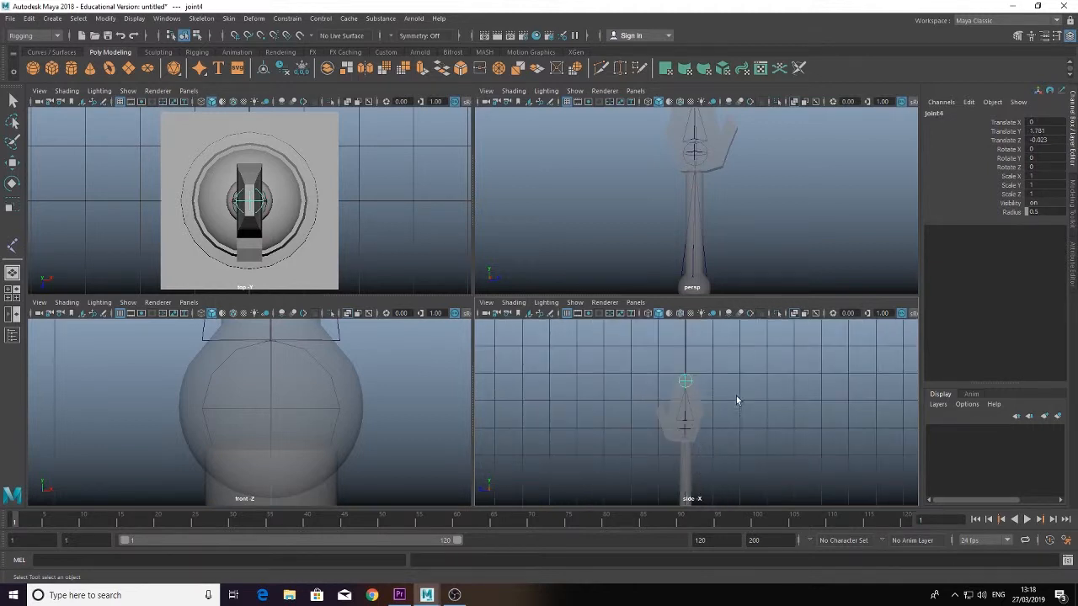
# - Lower the hand joint onto the wrist in the perspective view, to about Translate X 2.979
pyautogui.keyDown('alt'); pyautogui.moveTo(736, 401); pyautogui.dragTo(776, 388); pyautogui.keyUp('alt')
pyautogui.press('space')
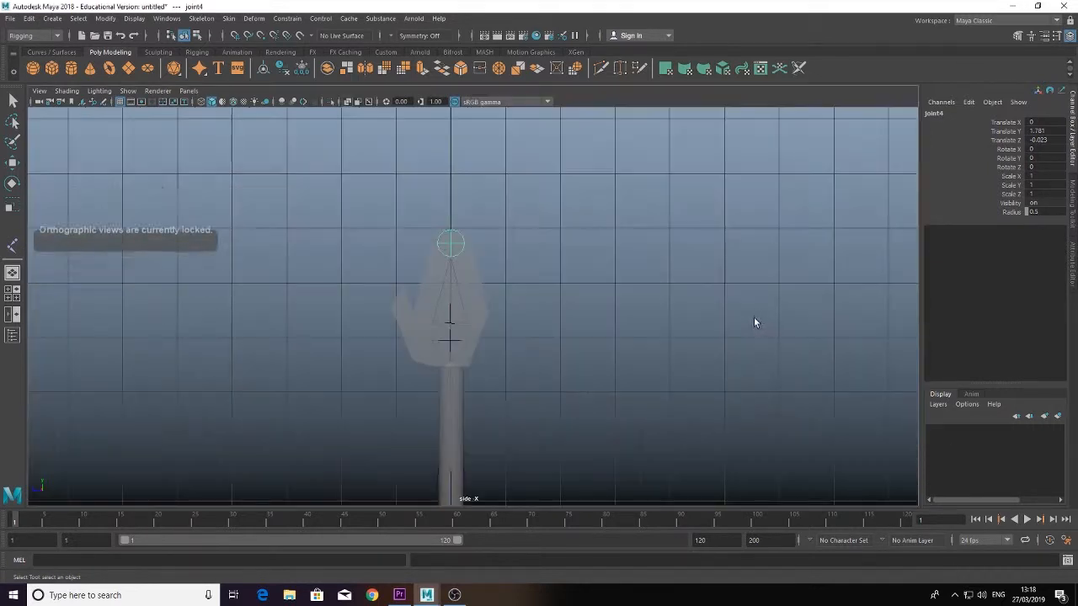
pyautogui.press('space')
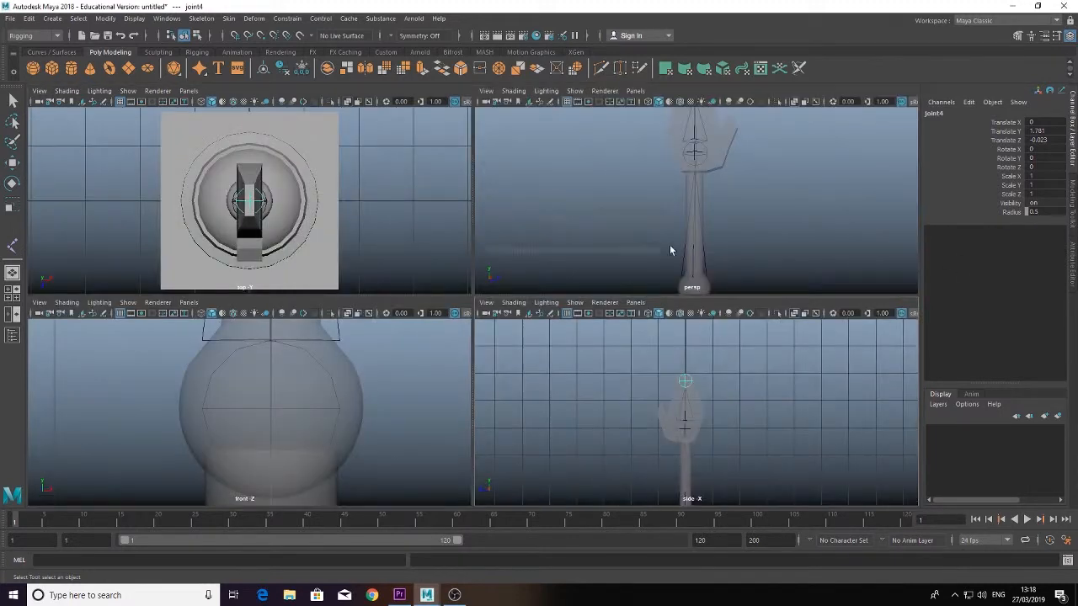
pyautogui.press('space')
pyautogui.scroll(-3, 623, 278)
pyautogui.keyDown('alt'); pyautogui.moveTo(590, 300); pyautogui.dragTo(566, 313); pyautogui.keyUp('alt')
pyautogui.scroll(3, 566, 312)
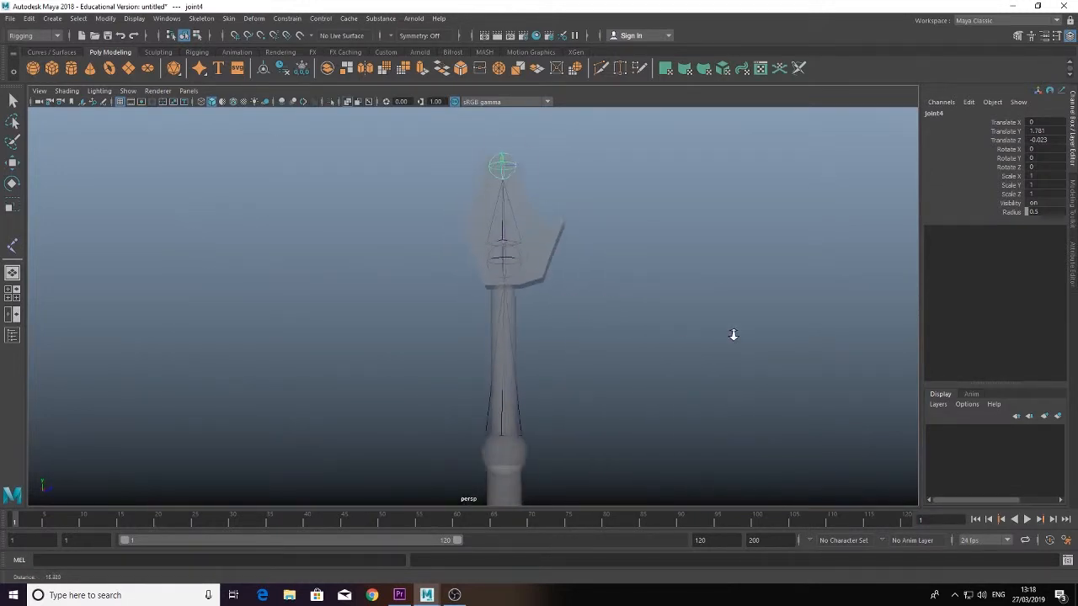
pyautogui.click(505, 255)
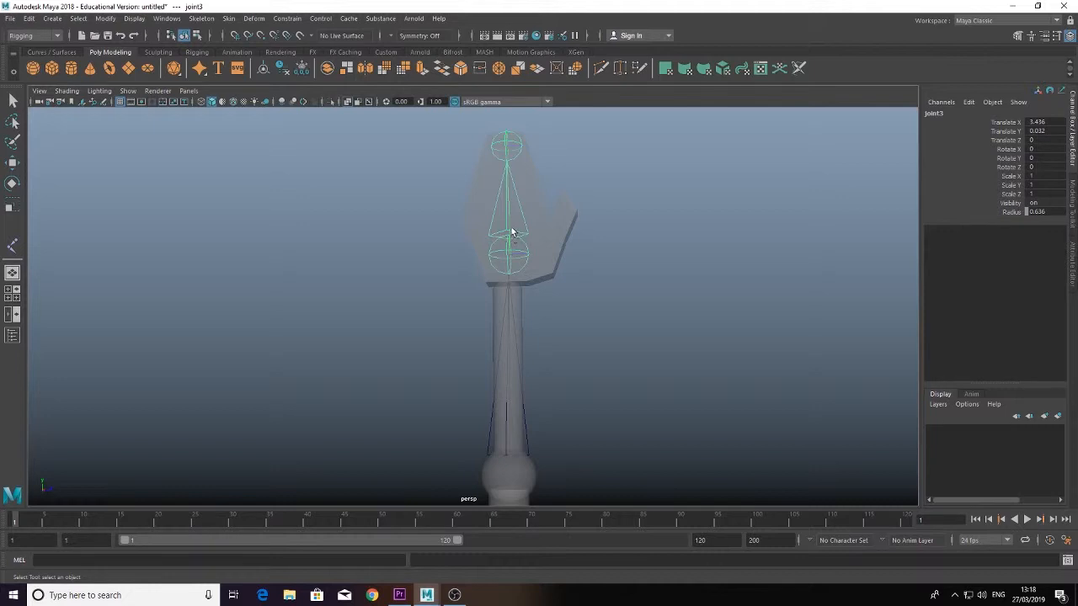
pyautogui.press('w')
pyautogui.moveTo(511, 199); pyautogui.dragTo(507, 239)
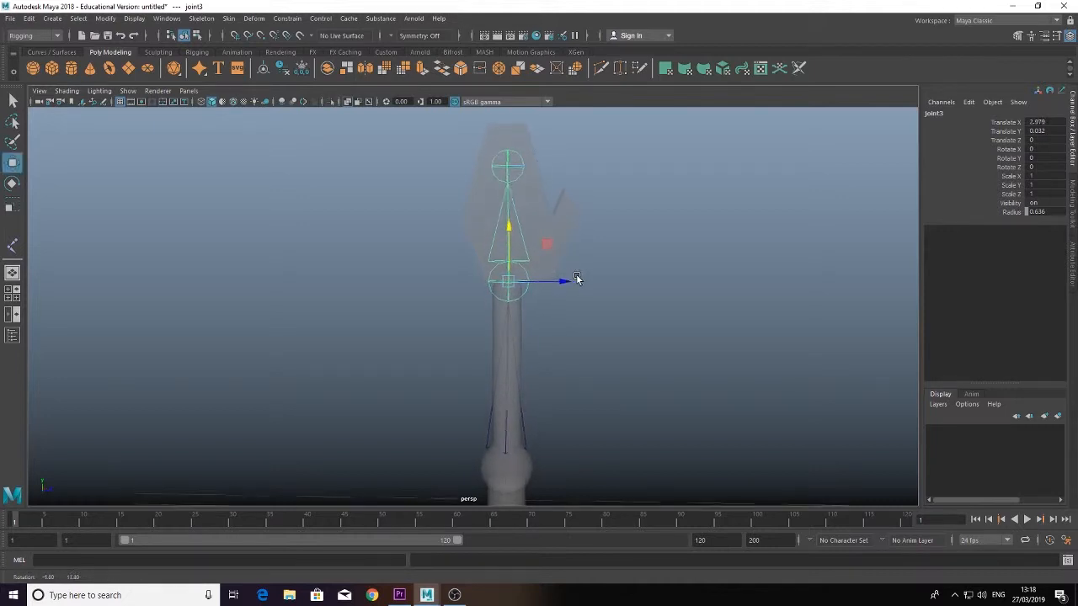
# - Lower the end joint towards the middle of the hand, to about Translate Y 1.39
pyautogui.click(508, 167)
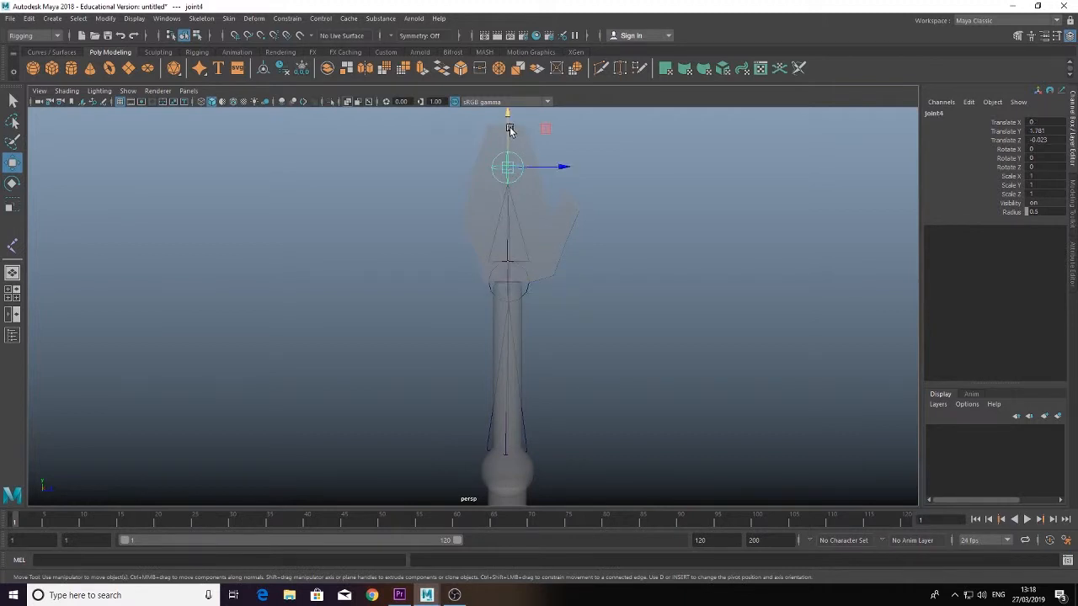
pyautogui.moveTo(509, 129)
pyautogui.mouseDown()
pyautogui.moveTo(509, 119)
pyautogui.moveTo(508, 140)
pyautogui.mouseUp()
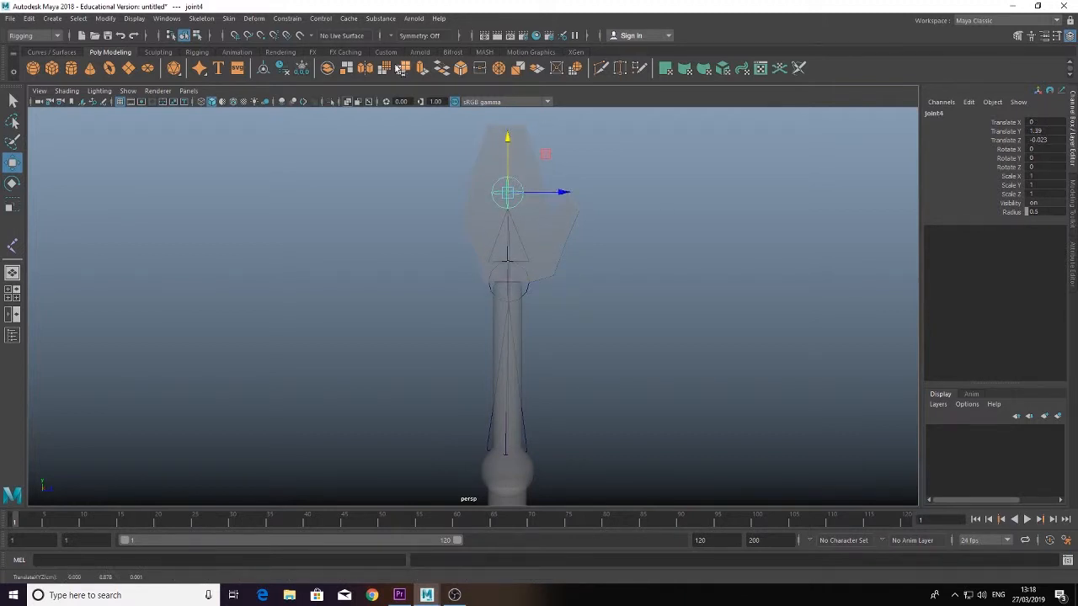
pyautogui.press('space')
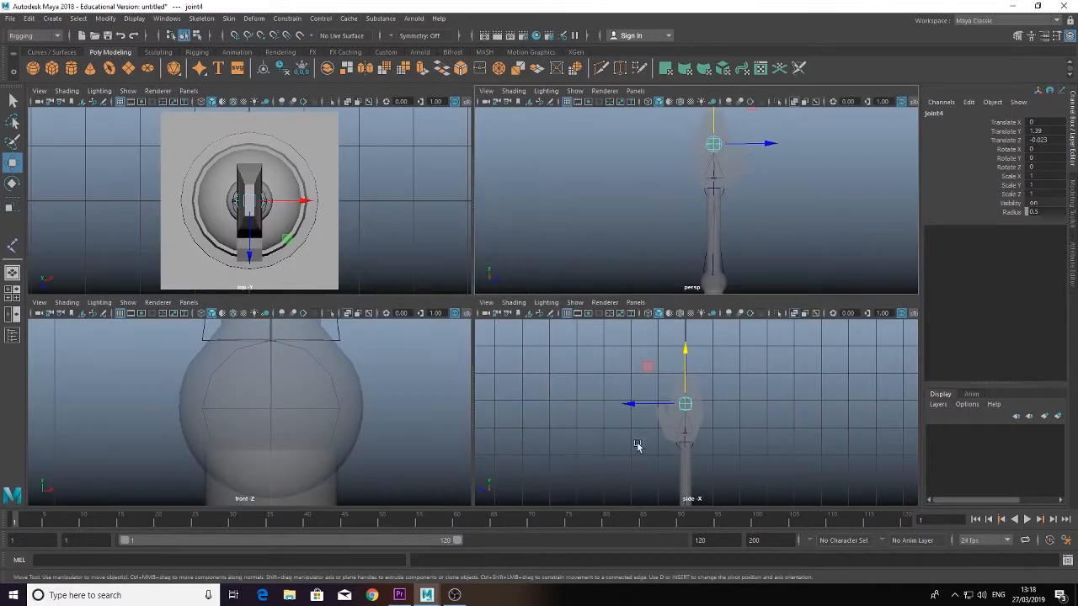
# - Create another joint at the hand's tip, about Translate Y 9.798, and centre it at about Translate Z -0.023
pyautogui.click(204, 19)
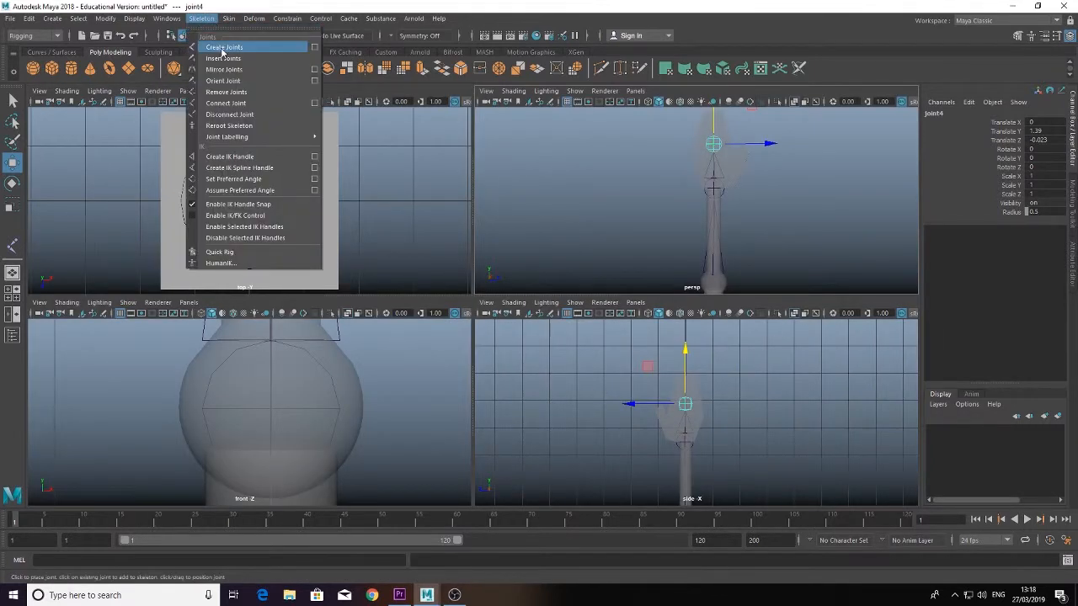
pyautogui.click(223, 48)
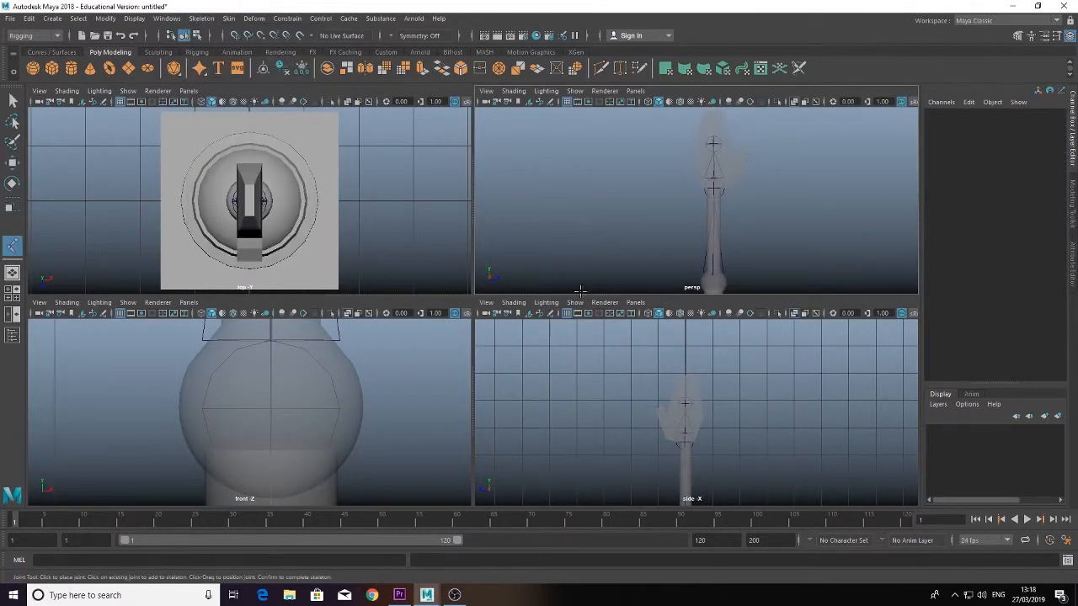
pyautogui.click(684, 378)
pyautogui.press('f')
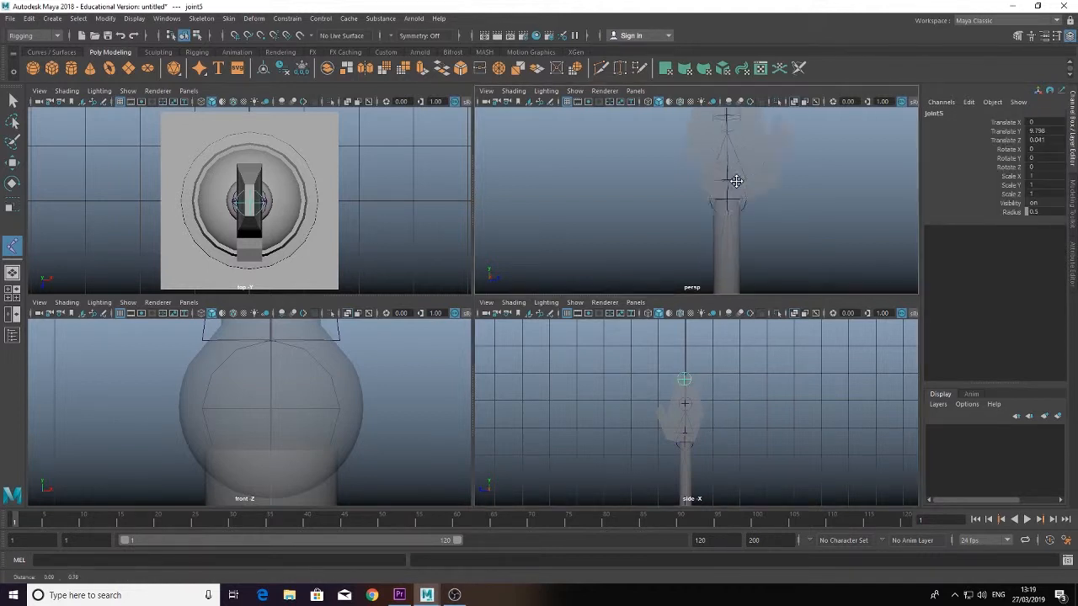
pyautogui.press('w')
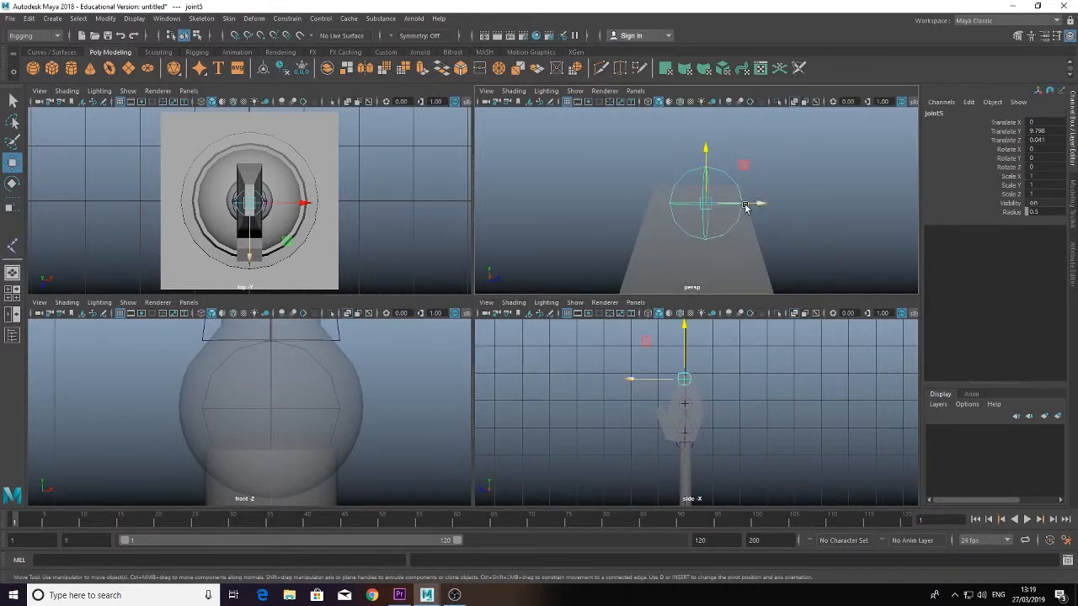
pyautogui.moveTo(754, 206); pyautogui.dragTo(750, 208)
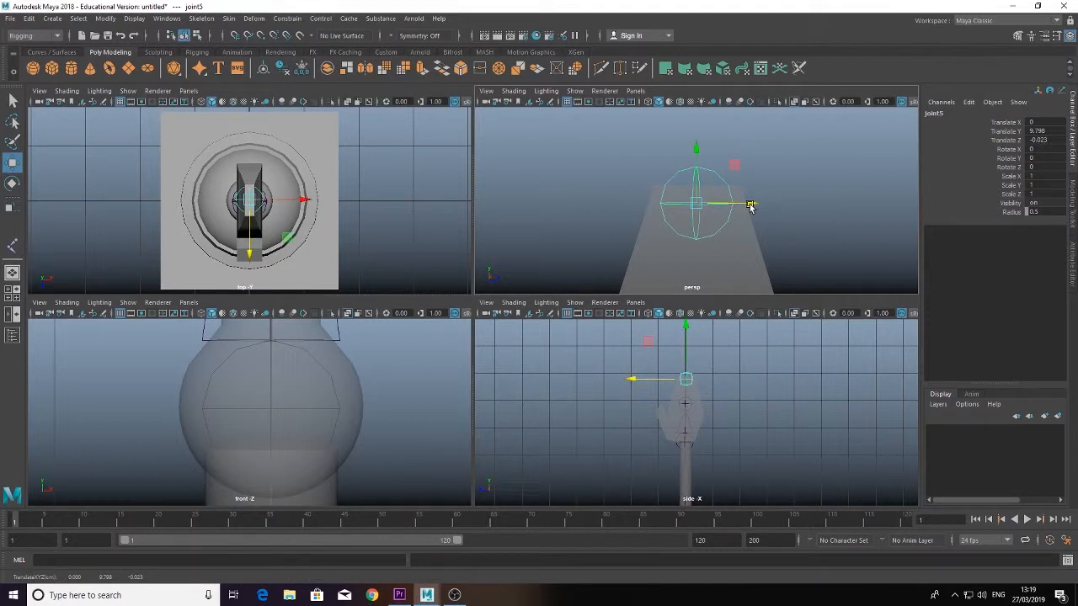
# - Parent the hand-tip joint to the mid-hand joint and clear the selection
pyautogui.scroll(-7, 712, 271)
pyautogui.moveTo(712, 265)
pyautogui.keyDown('alt'); pyautogui.mouseDown(button='middle')
pyautogui.moveTo(710, 209)
pyautogui.moveTo(753, 210)
pyautogui.mouseUp(button='middle'); pyautogui.keyUp('alt')
pyautogui.scroll(7, 851, 245)
pyautogui.keyDown('shift'); pyautogui.click(681, 215); pyautogui.keyUp('shift')
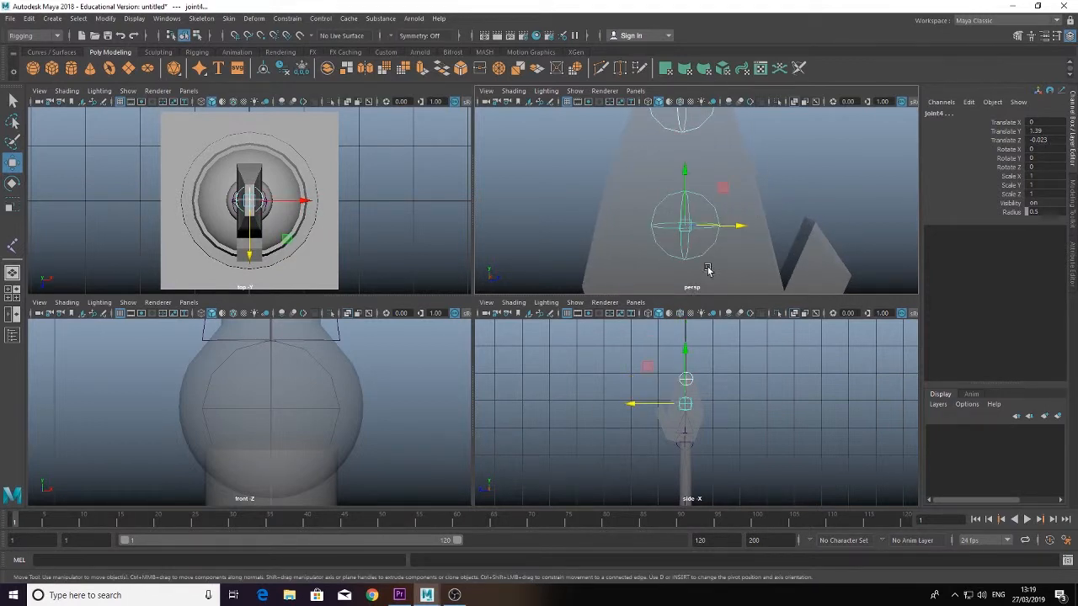
pyautogui.press('p')
pyautogui.click(824, 162)
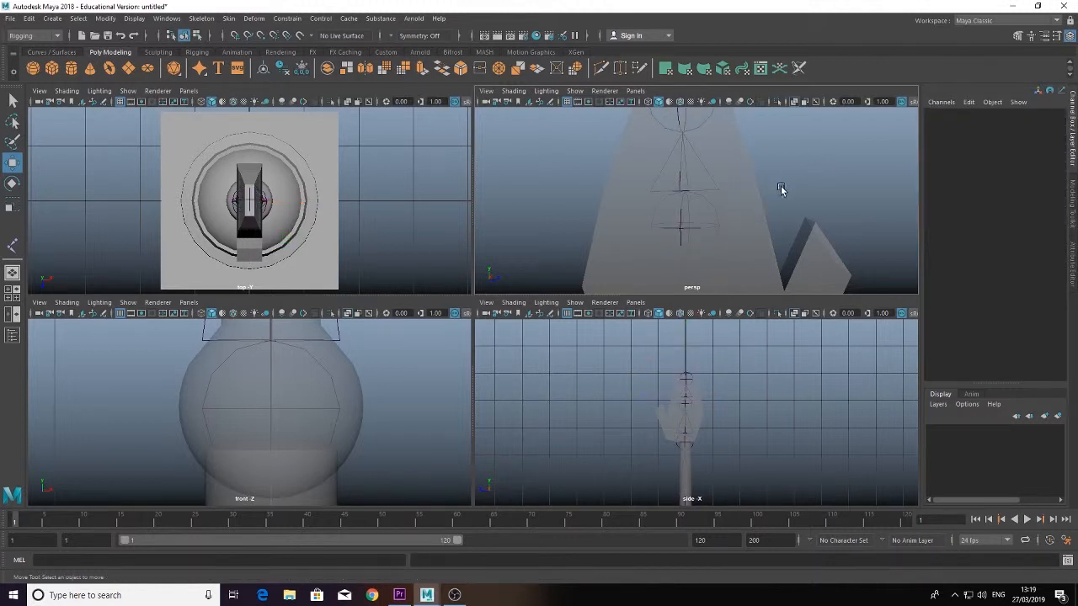
# - Select all mesh parts of the robotic arm, from the base box and spheres up to the hand
pyautogui.scroll(-5, 780, 193)
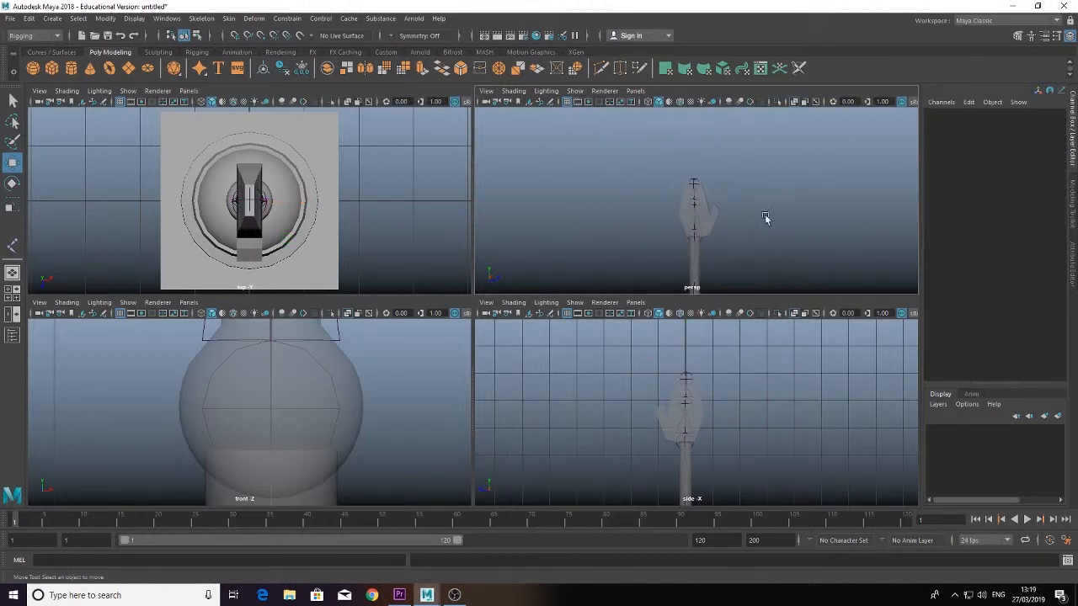
pyautogui.keyDown('alt'); pyautogui.moveTo(764, 218); pyautogui.dragTo(718, 170); pyautogui.keyUp('alt')
pyautogui.click(750, 265)
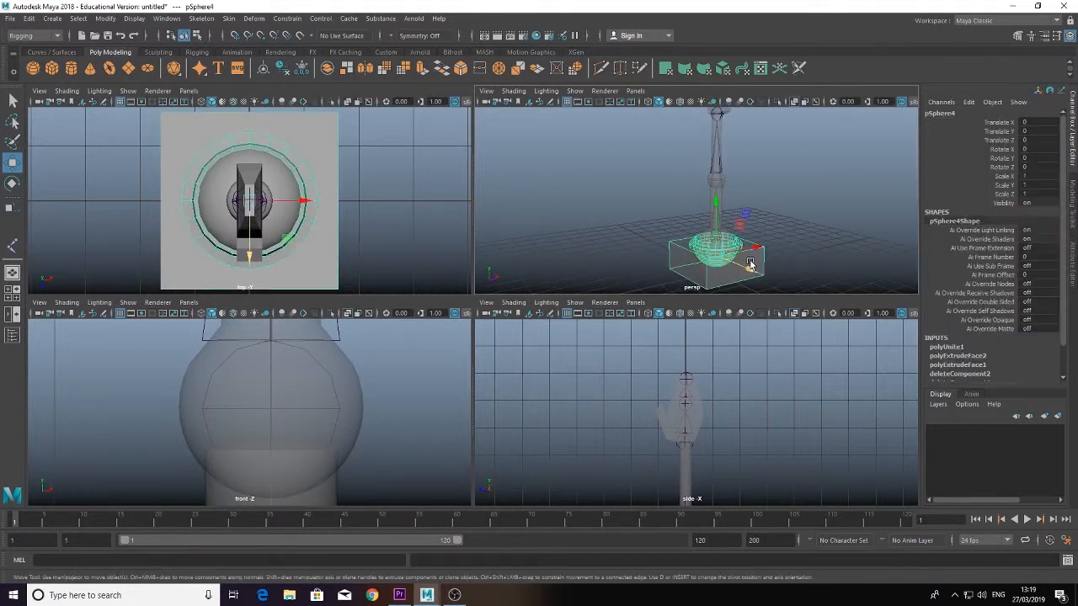
pyautogui.click(720, 197)
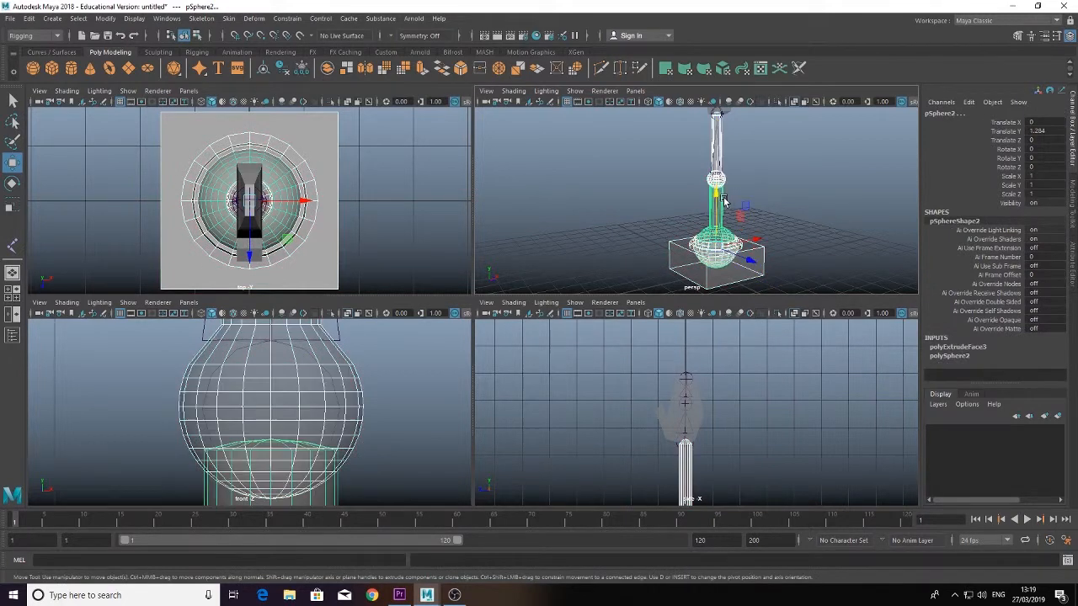
pyautogui.keyDown('alt'); pyautogui.moveTo(741, 158); pyautogui.dragTo(738, 203, button='middle'); pyautogui.keyUp('alt')
pyautogui.keyDown('shift'); pyautogui.click(725, 133); pyautogui.keyUp('shift')
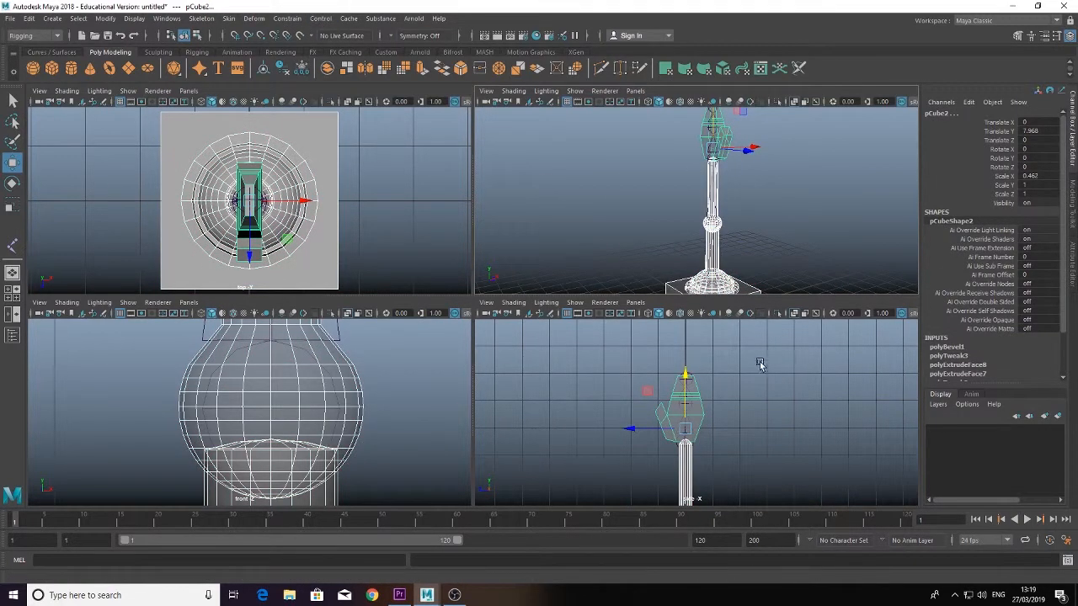
# - Add the root joint inside the base sphere to the mesh selection and apply Bind Skin
pyautogui.scroll(-2, 725, 391)
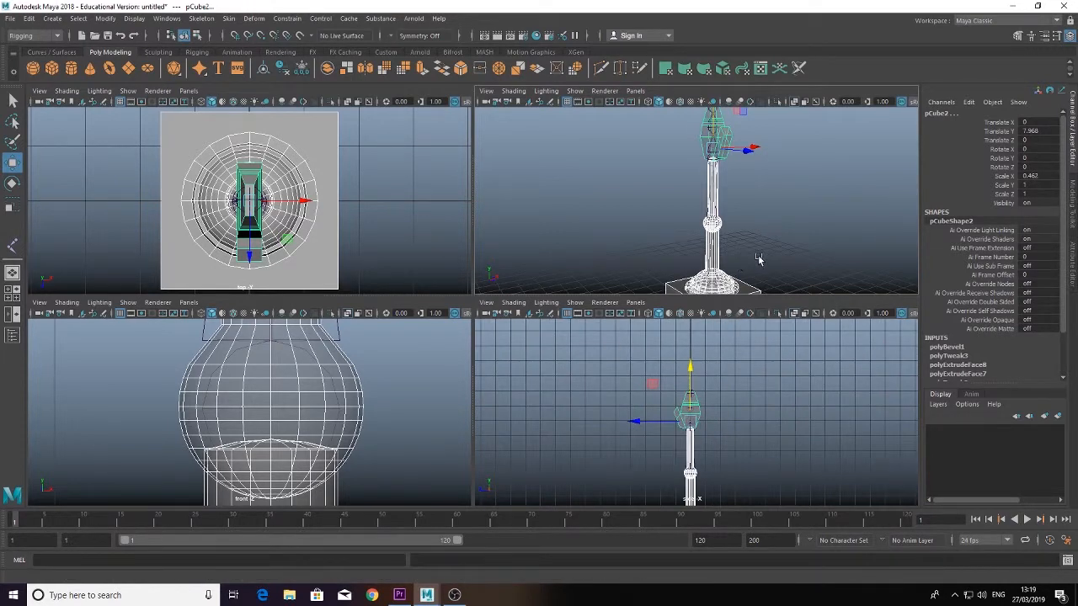
pyautogui.keyDown('alt'); pyautogui.moveTo(759, 254); pyautogui.dragTo(695, 249, button='middle'); pyautogui.keyUp('alt')
pyautogui.scroll(5, 677, 171)
pyautogui.press('space')
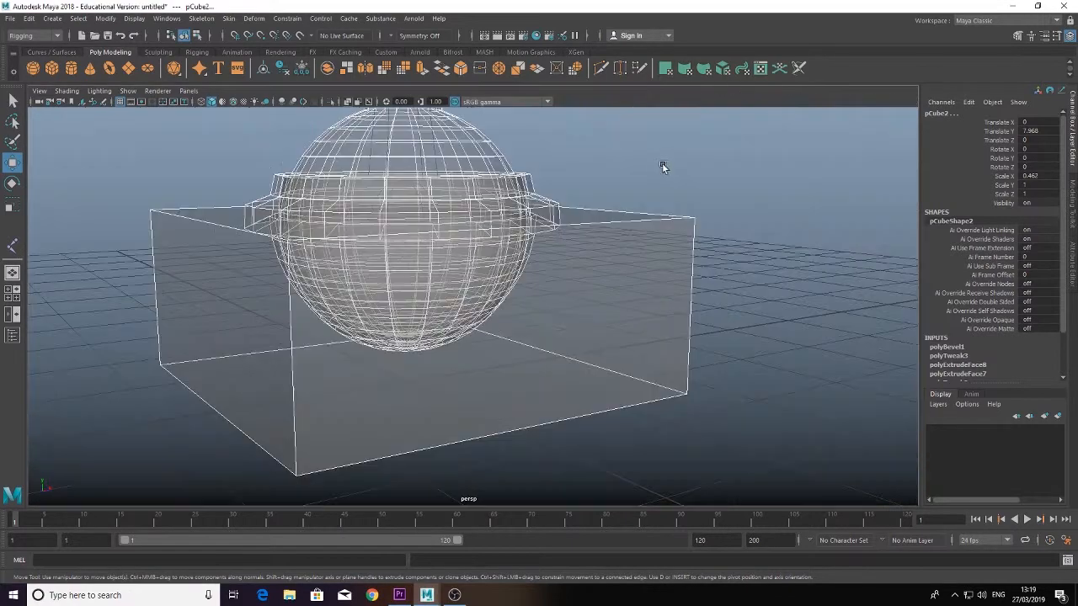
pyautogui.scroll(5, 362, 233)
pyautogui.press('super')
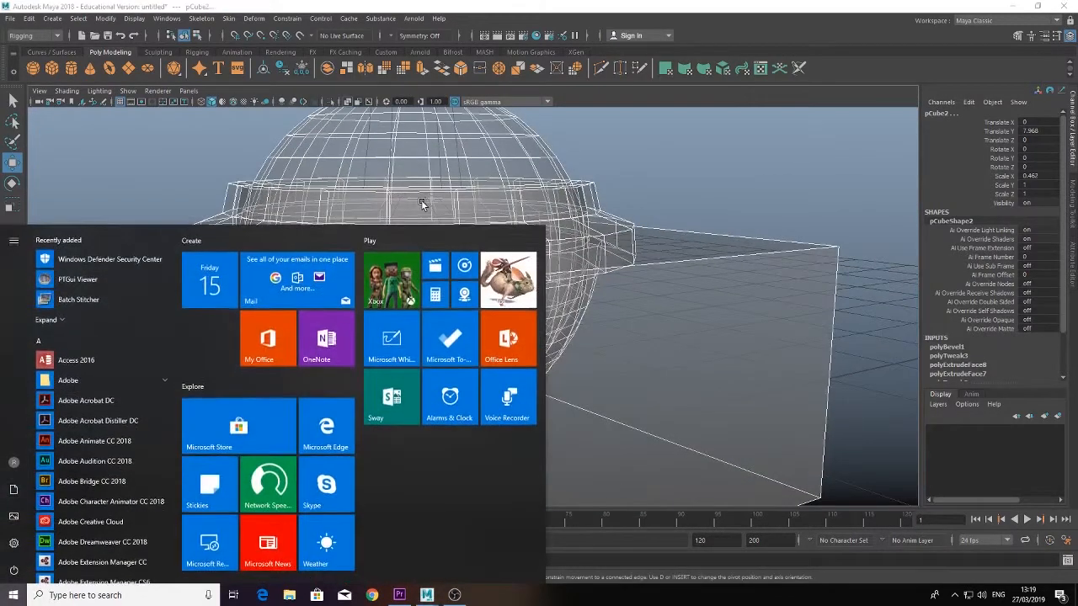
pyautogui.click(419, 200)
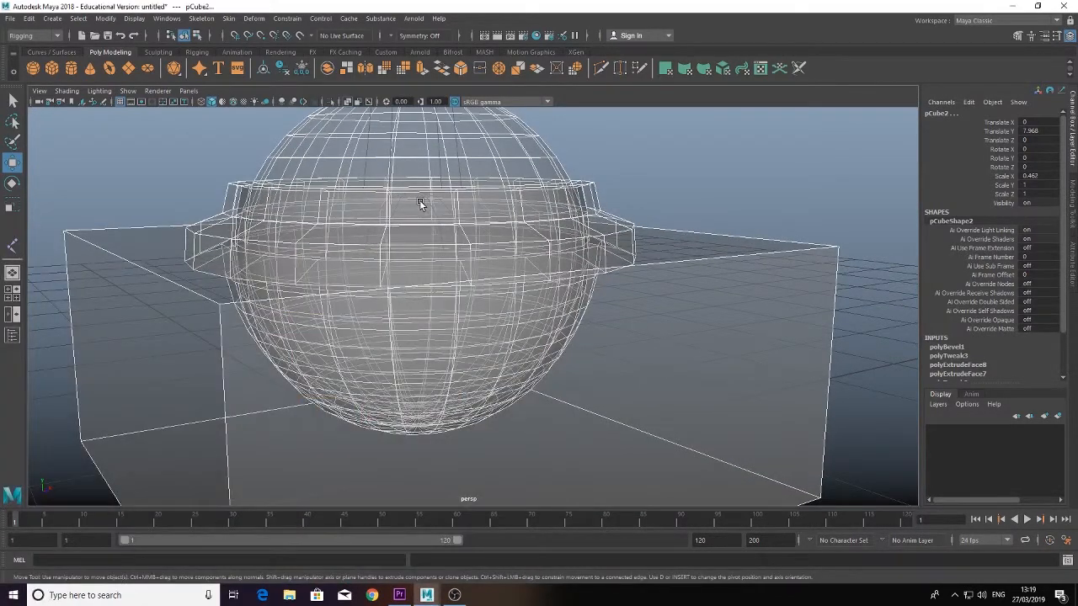
pyautogui.click(429, 205)
pyautogui.scroll(-5, 444, 215)
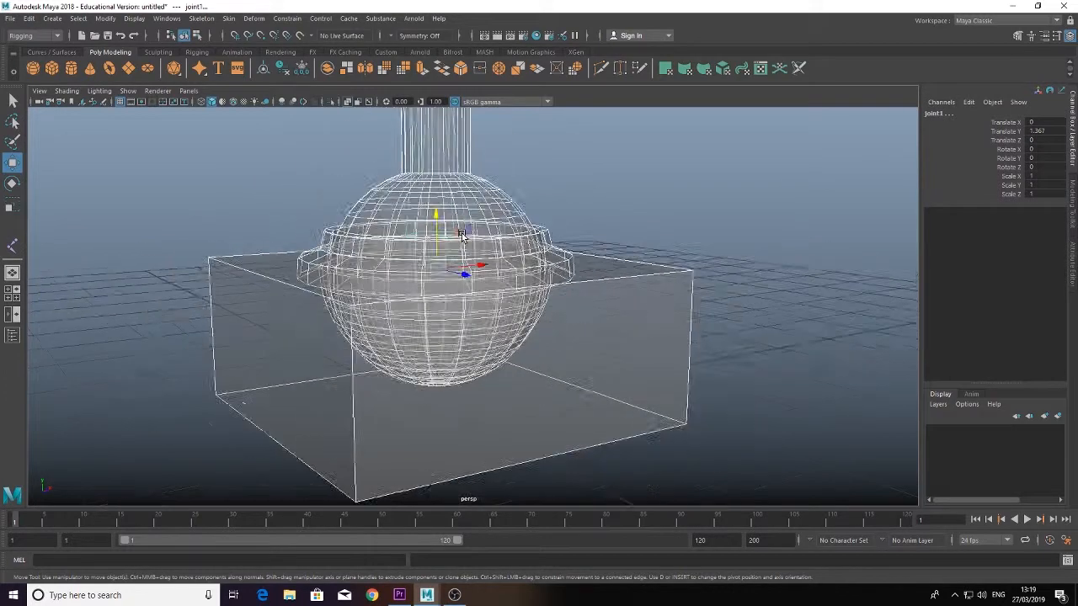
pyautogui.click(228, 18)
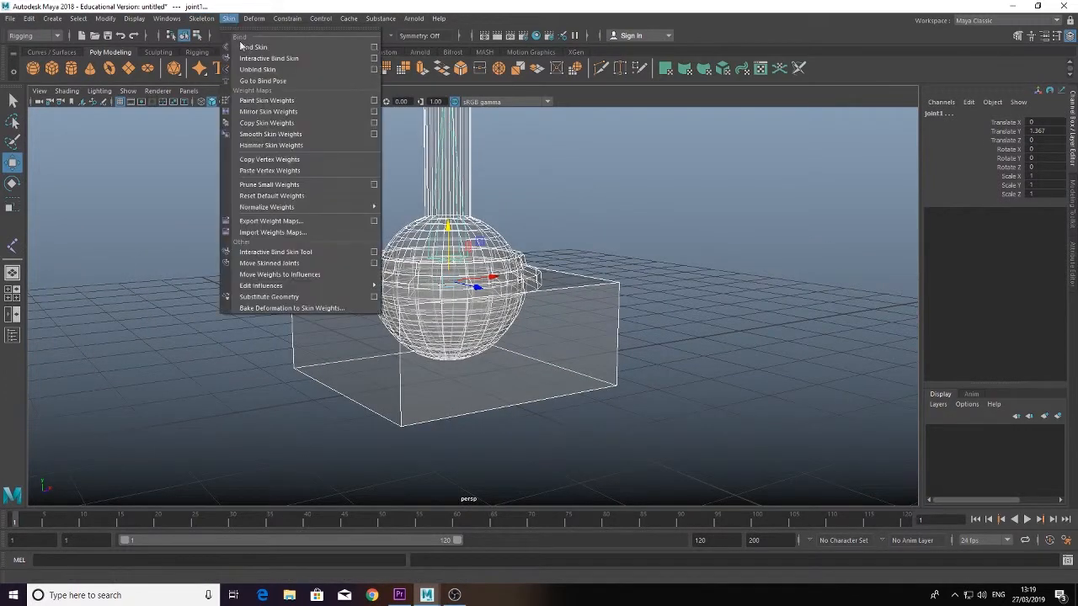
pyautogui.click(252, 45)
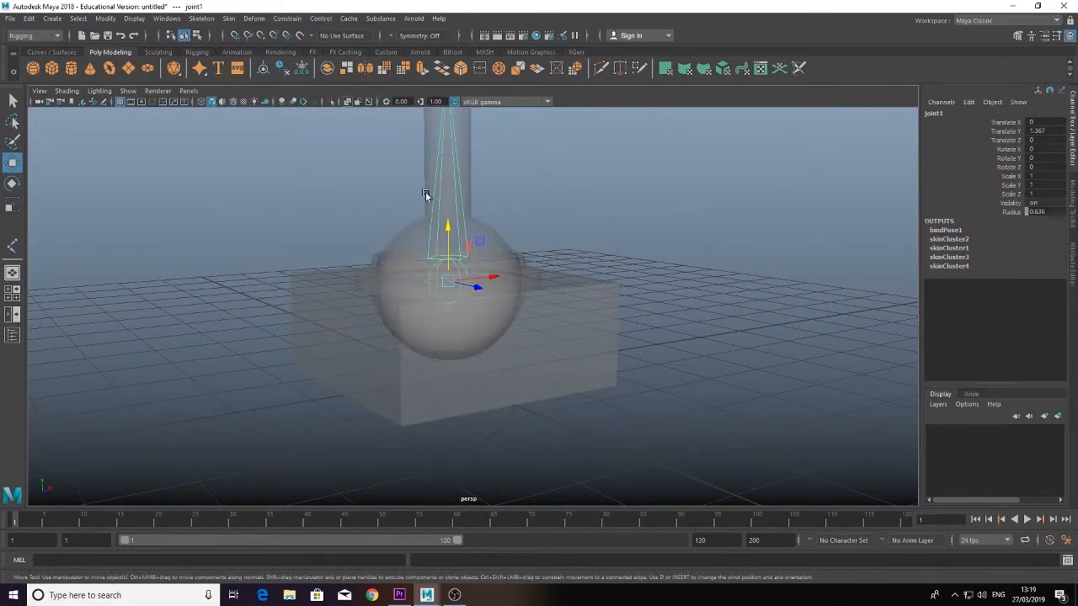
# - Test the binding by rotating the middle joint of the arm about its Y axis, and undo the rotation
pyautogui.moveTo(493, 261)
pyautogui.keyDown('alt'); pyautogui.mouseDown()
pyautogui.moveTo(517, 265)
pyautogui.moveTo(553, 317)
pyautogui.moveTo(480, 256)
pyautogui.mouseUp(); pyautogui.keyUp('alt')
pyautogui.click(476, 303)
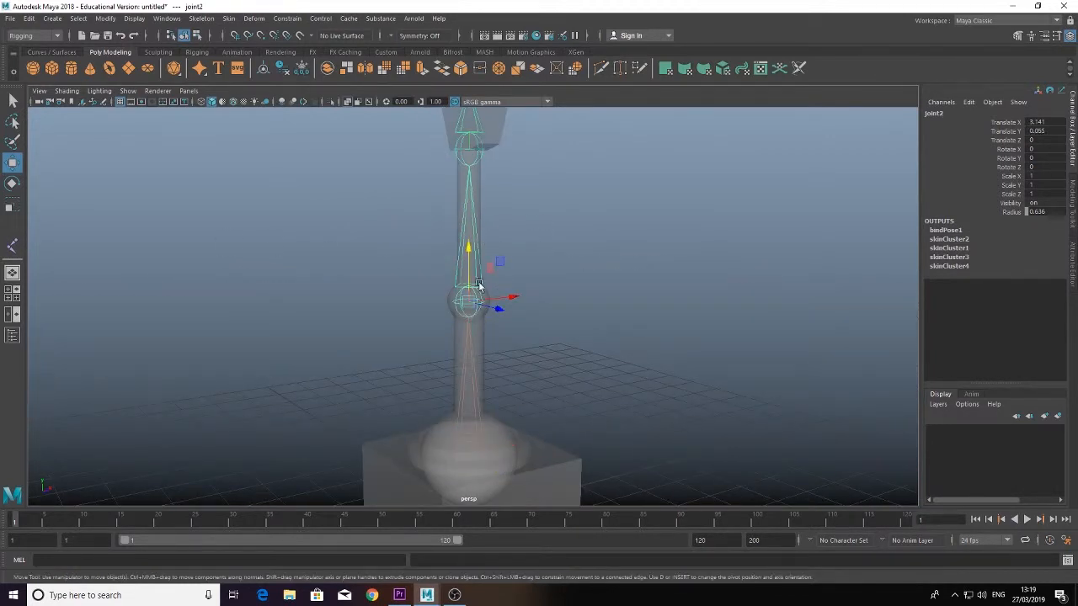
pyautogui.press('e')
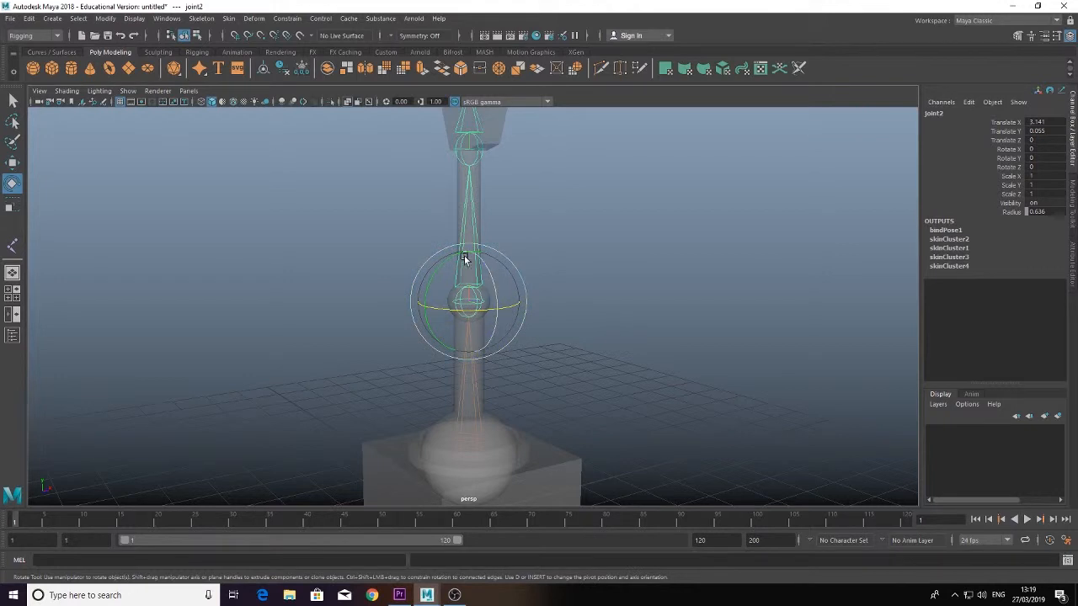
pyautogui.moveTo(464, 258); pyautogui.dragTo(487, 229)
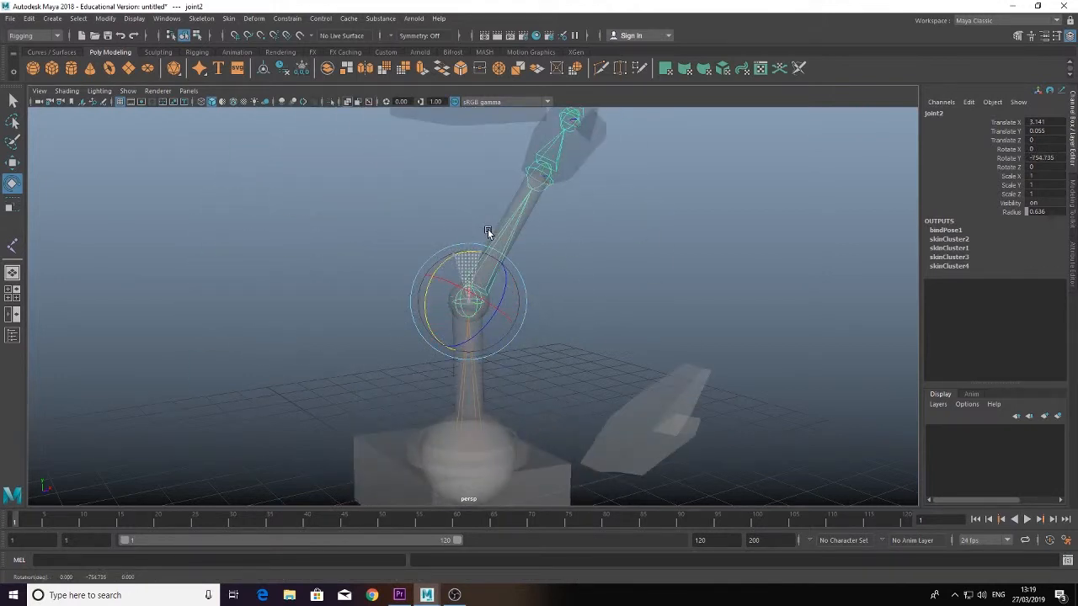
pyautogui.hotkey('ctrl', 'z')
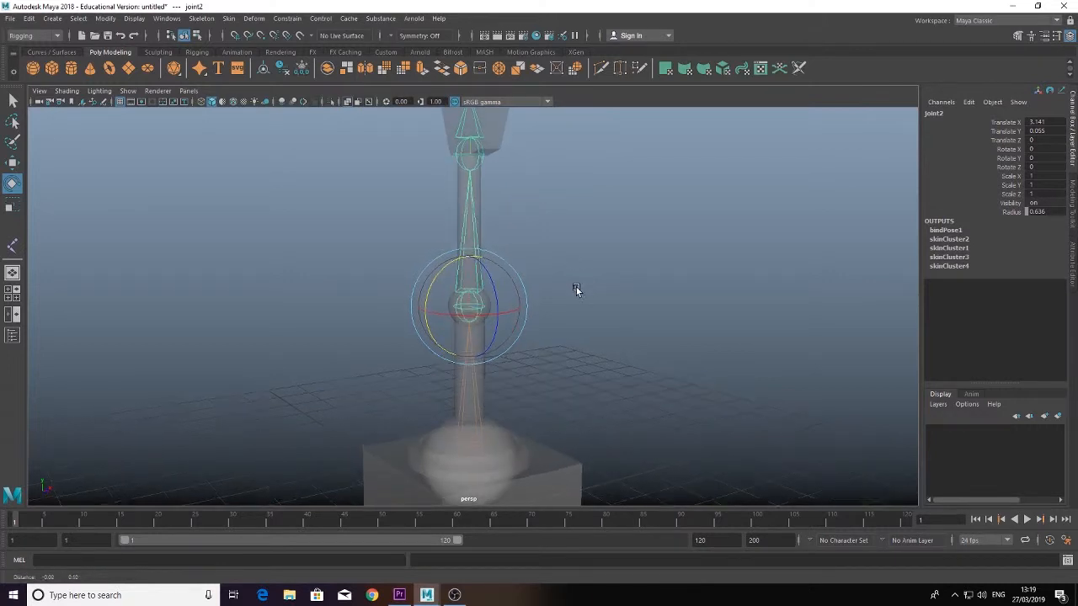
pyautogui.keyDown('alt'); pyautogui.moveTo(576, 289); pyautogui.dragTo(574, 396, button='middle'); pyautogui.keyUp('alt')
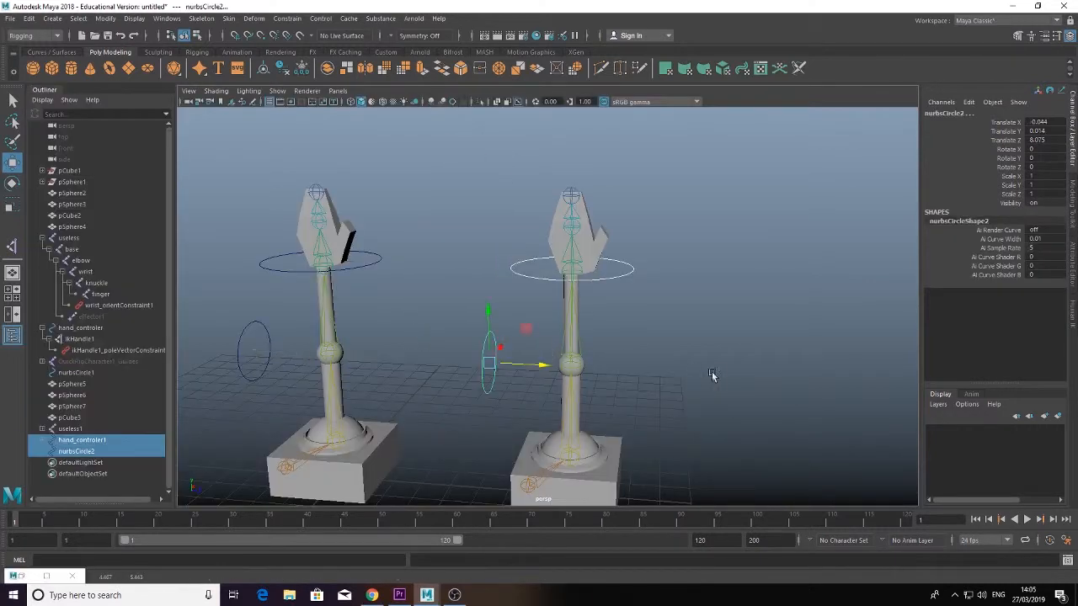
# - Select the second arm's four meshes, from the base box to the hand, freeze their transformations and clear the selection
pyautogui.click(534, 273)
pyautogui.scroll(-3, 523, 253)
pyautogui.click(588, 422)
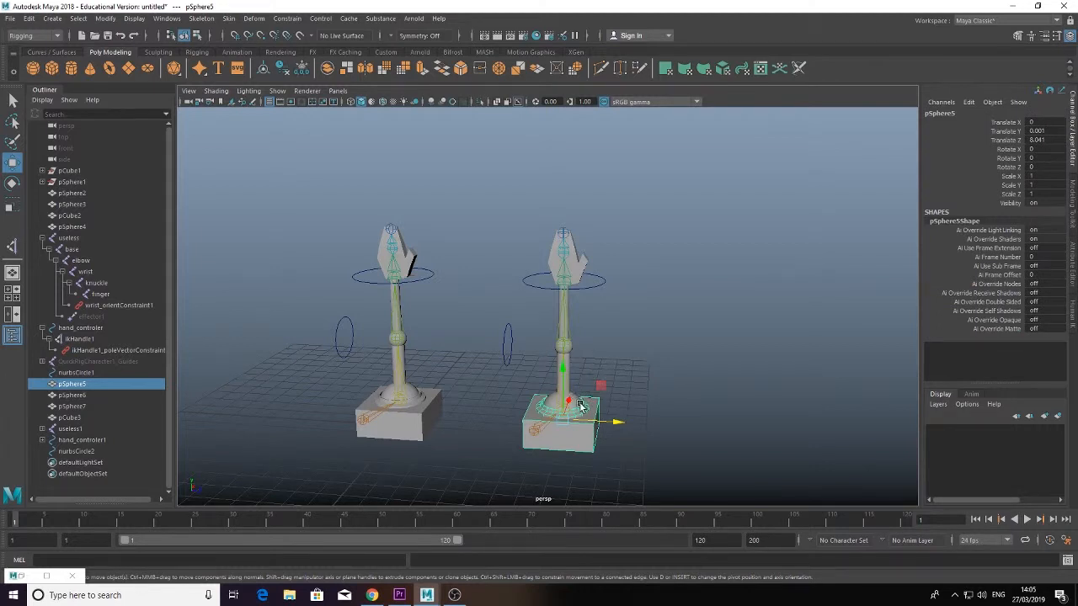
pyautogui.keyDown('shift'); pyautogui.click(583, 397); pyautogui.keyUp('shift')
pyautogui.keyDown('shift'); pyautogui.click(570, 346); pyautogui.keyUp('shift')
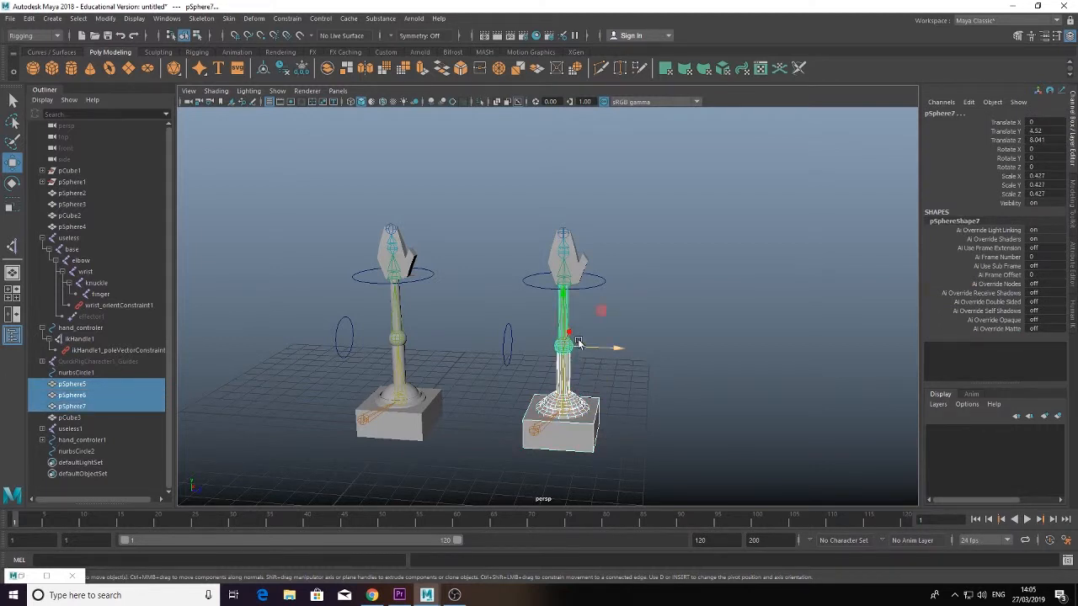
pyautogui.keyDown('shift'); pyautogui.click(581, 276); pyautogui.keyUp('shift')
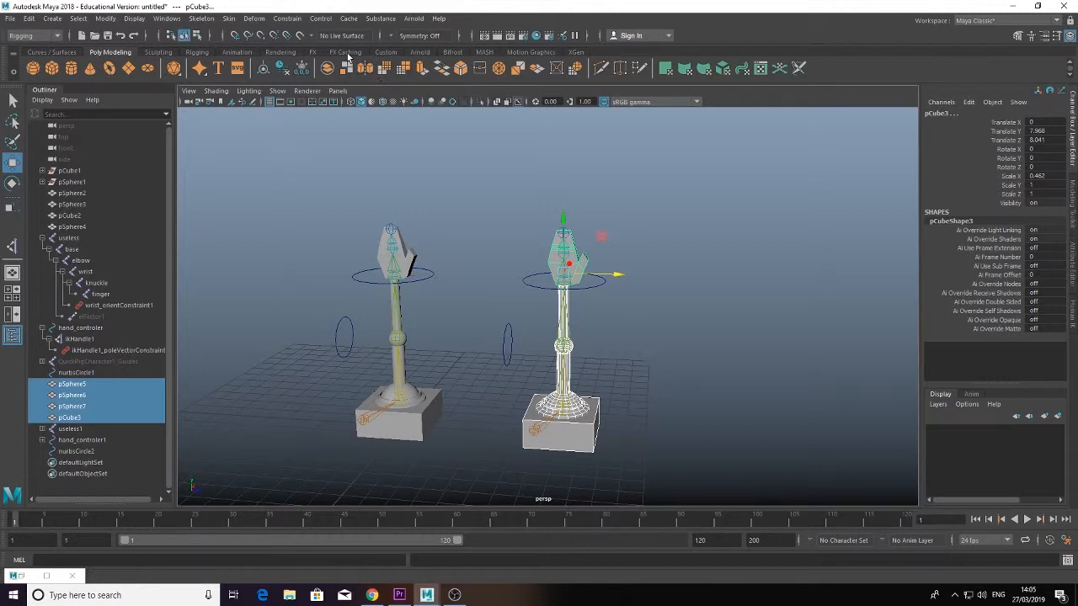
pyautogui.click(302, 68)
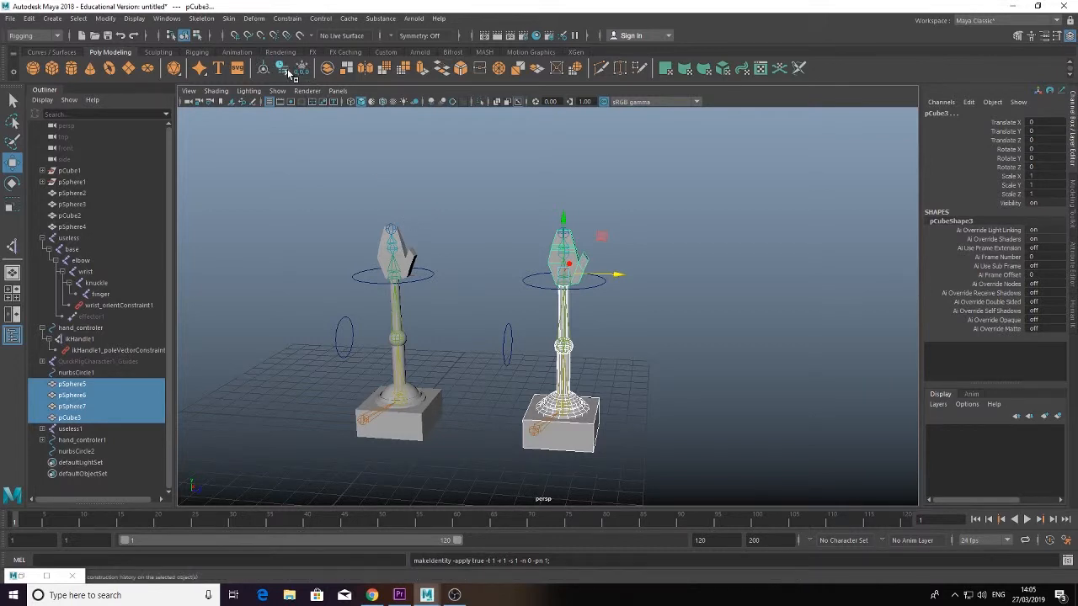
pyautogui.click(571, 358)
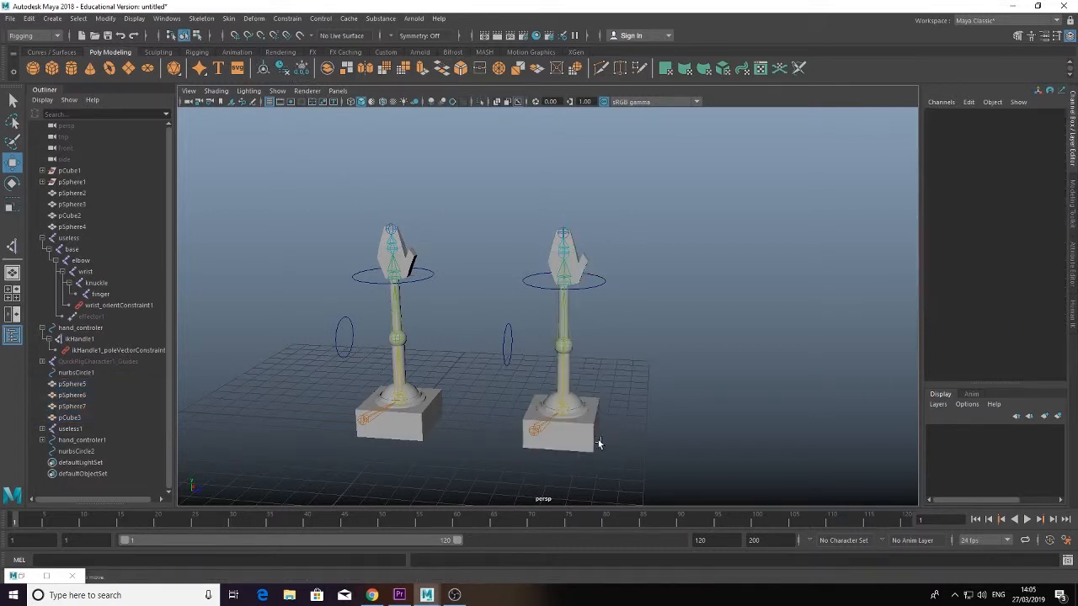
# - Select pSphere5, pSphere6, pSphere7 and pCube3 on the second arm, combine them into one mesh and reselect the combined mesh
pyautogui.moveTo(633, 487); pyautogui.dragTo(528, 221)
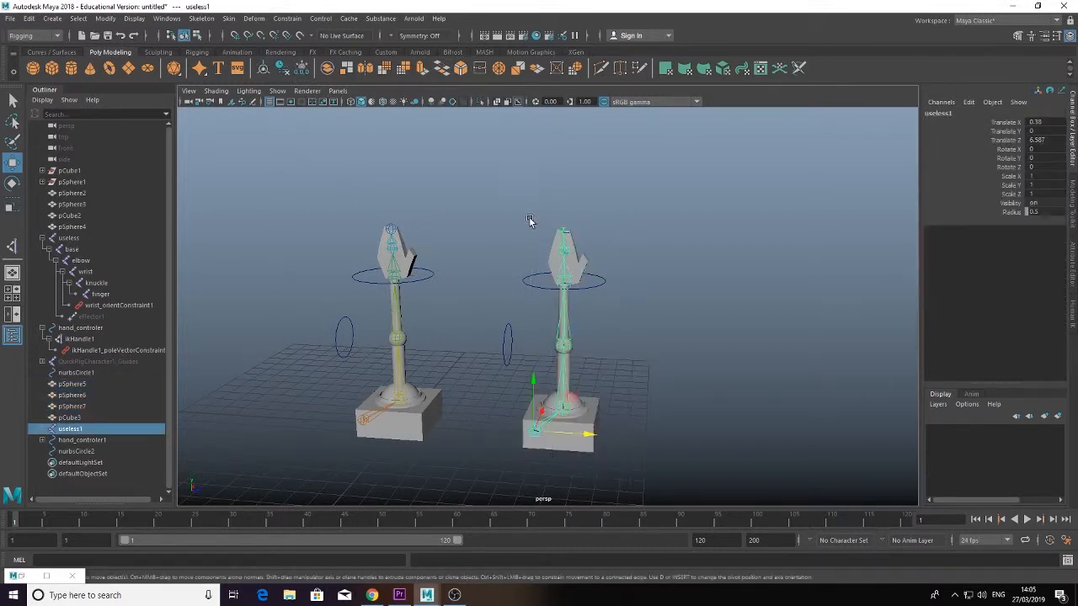
pyautogui.click(573, 446)
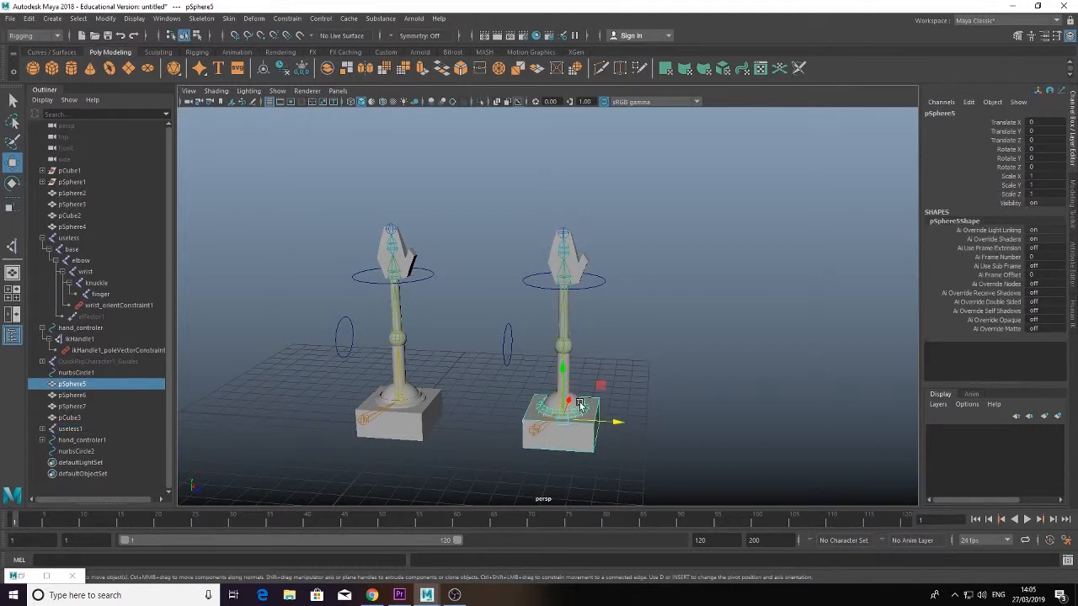
pyautogui.keyDown('shift'); pyautogui.click(579, 403); pyautogui.keyUp('shift')
pyautogui.keyDown('shift'); pyautogui.click(572, 346); pyautogui.keyUp('shift')
pyautogui.keyDown('shift'); pyautogui.click(579, 279); pyautogui.keyUp('shift')
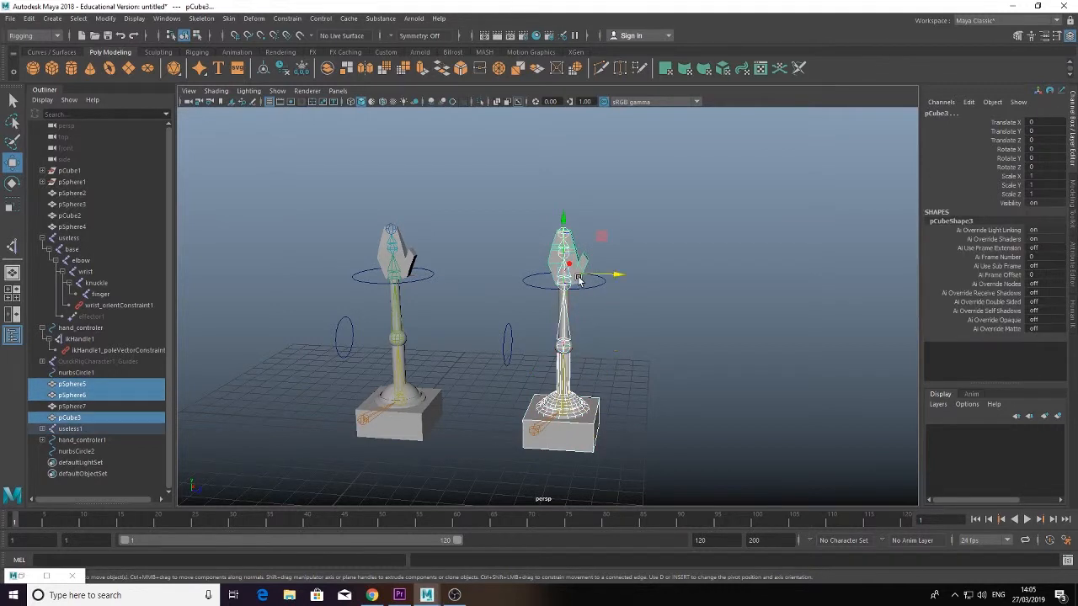
pyautogui.keyDown('shift'); pyautogui.click(570, 300); pyautogui.keyUp('shift')
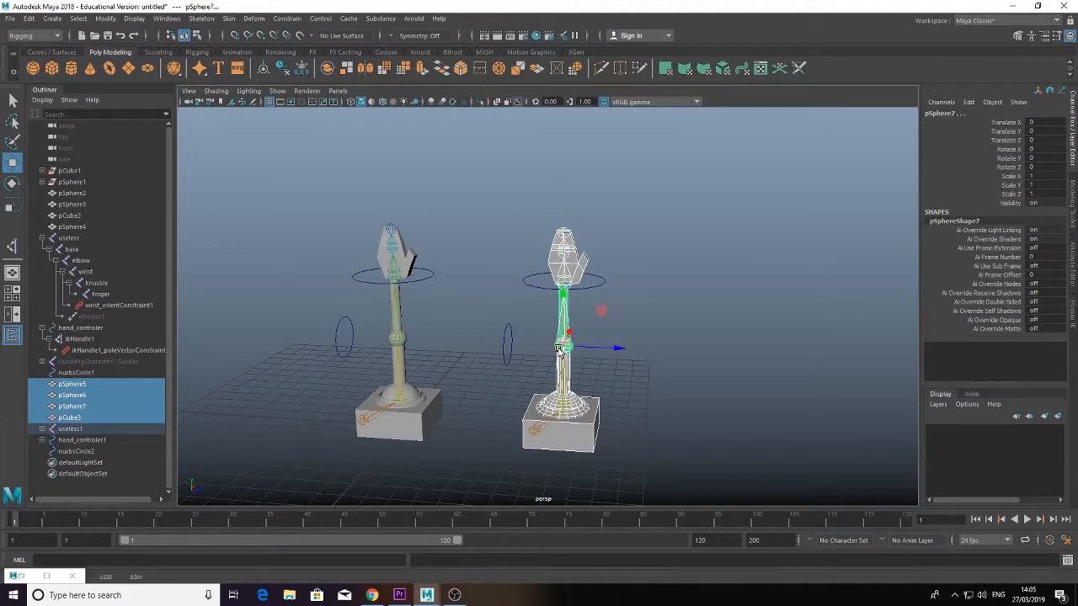
pyautogui.scroll(5, 562, 356)
pyautogui.keyDown('shift'); pyautogui.click(573, 422); pyautogui.keyUp('shift')
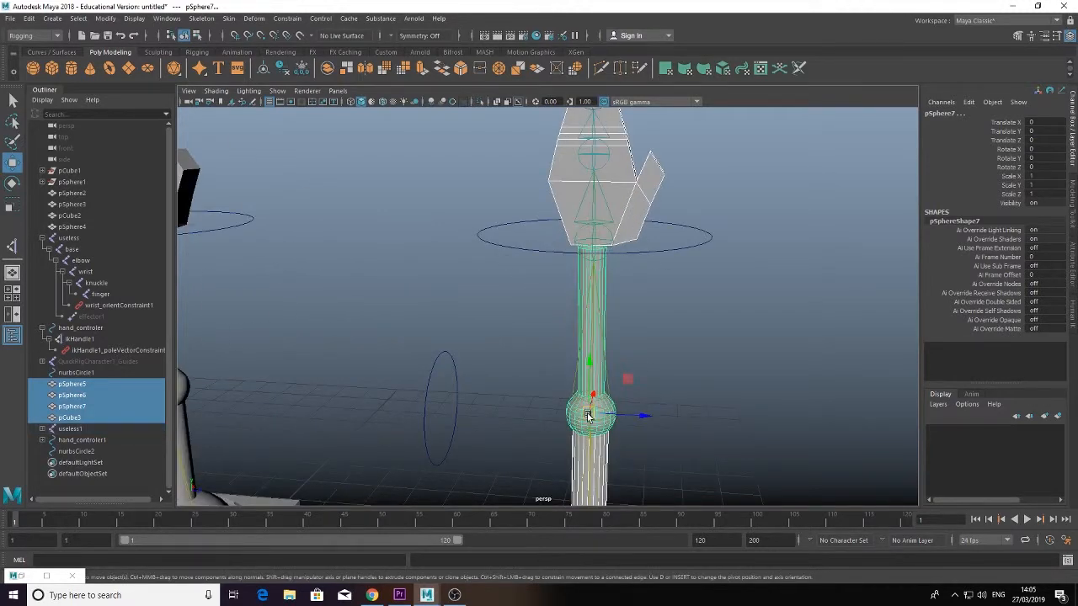
pyautogui.scroll(-4, 649, 371)
pyautogui.scroll(-3, 649, 372)
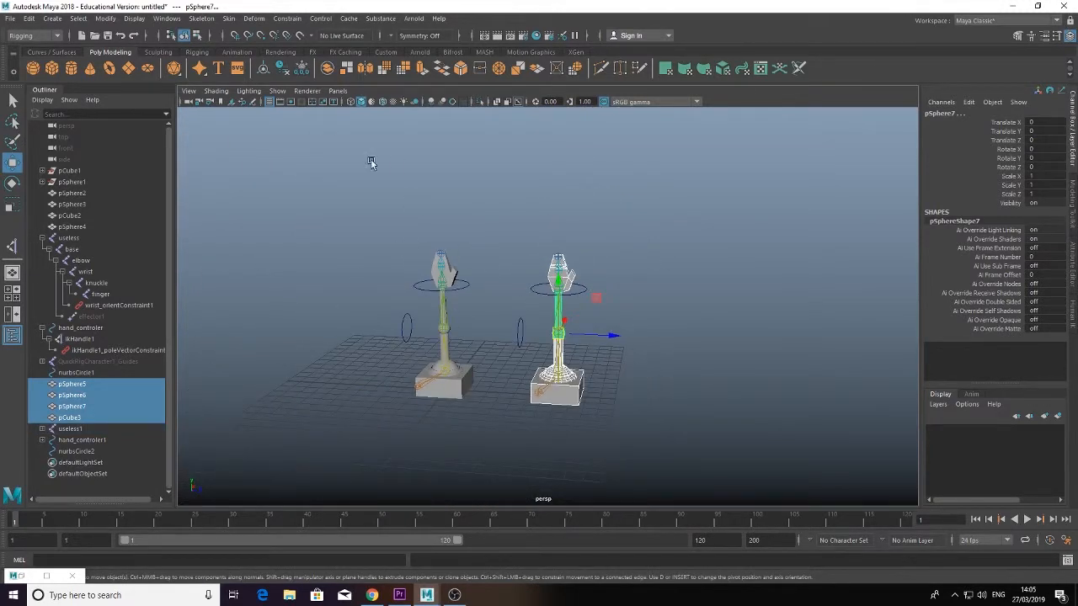
pyautogui.click(328, 69)
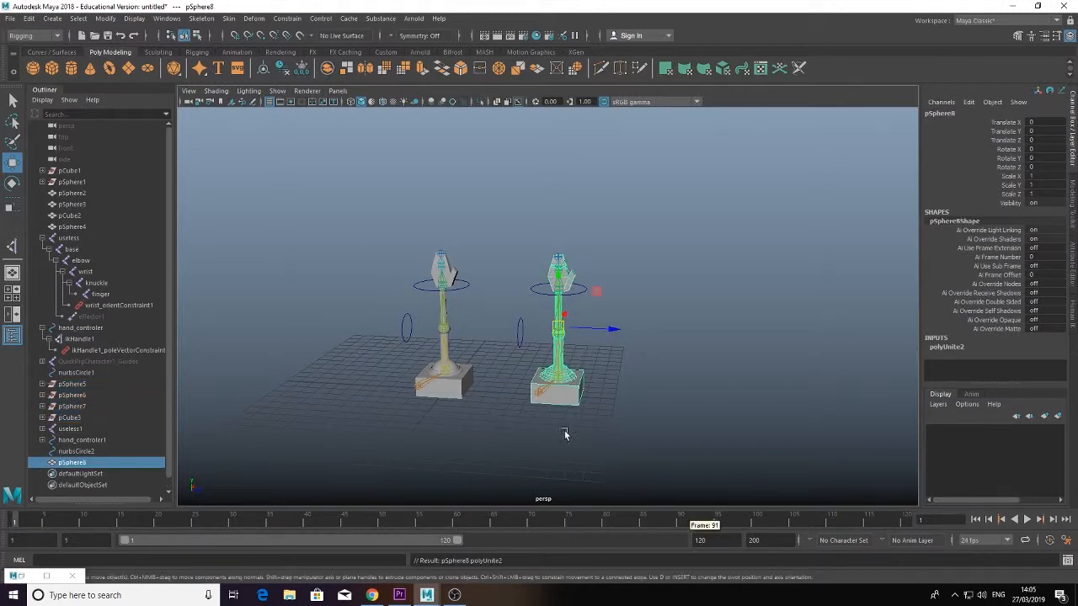
pyautogui.click(602, 418)
pyautogui.click(572, 395)
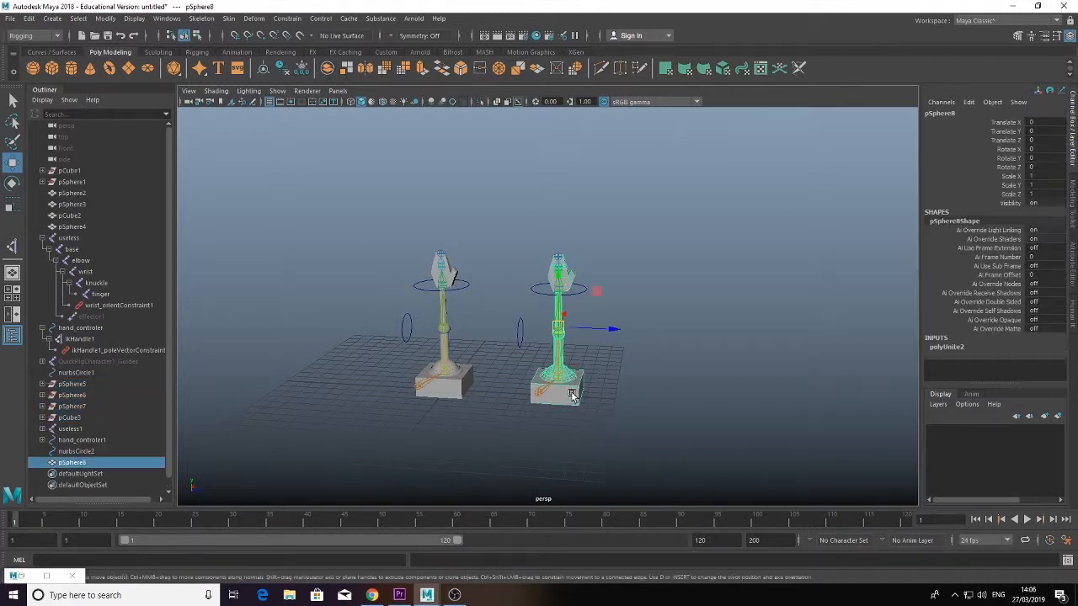
# - Freeze the transformations of nurbsCircle2 beside the second arm's elbow and of the hand_controler1 circle at its wrist, and clear the selection
pyautogui.scroll(5, 567, 356)
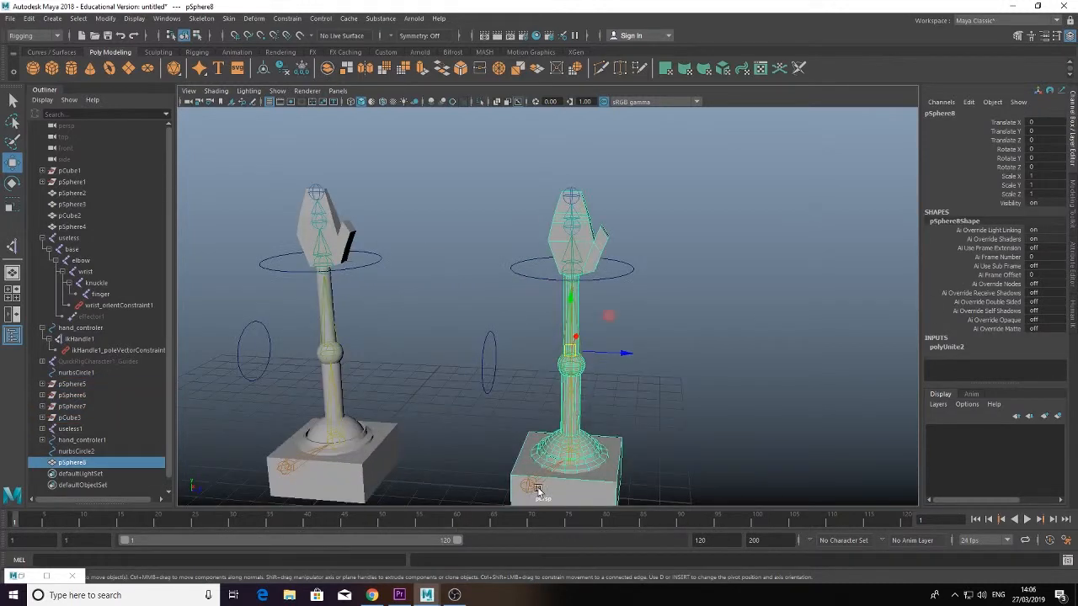
pyautogui.click(530, 487)
pyautogui.click(489, 364)
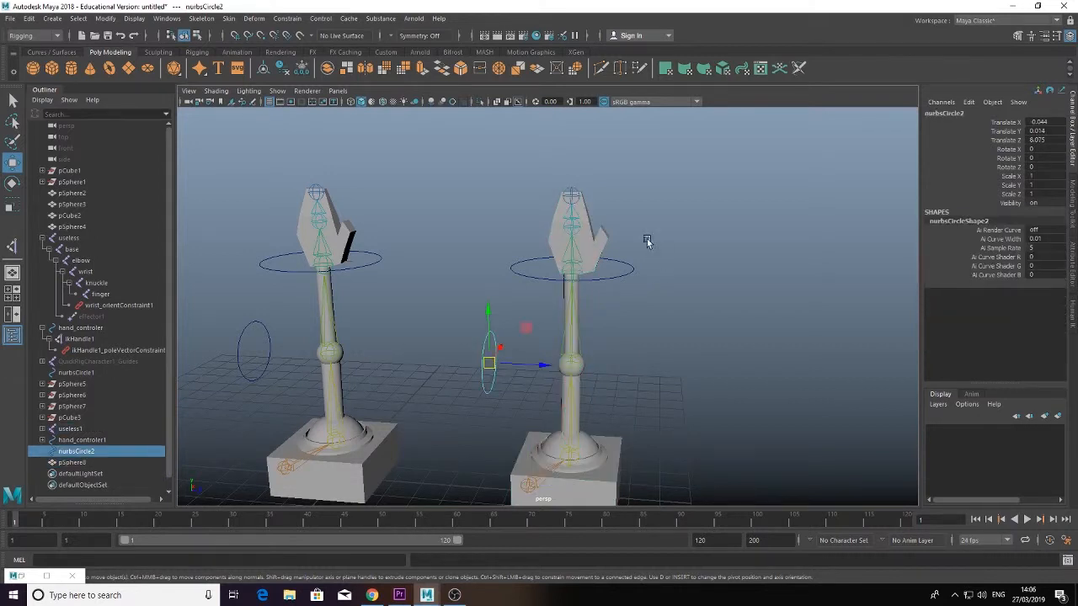
pyautogui.click(542, 278)
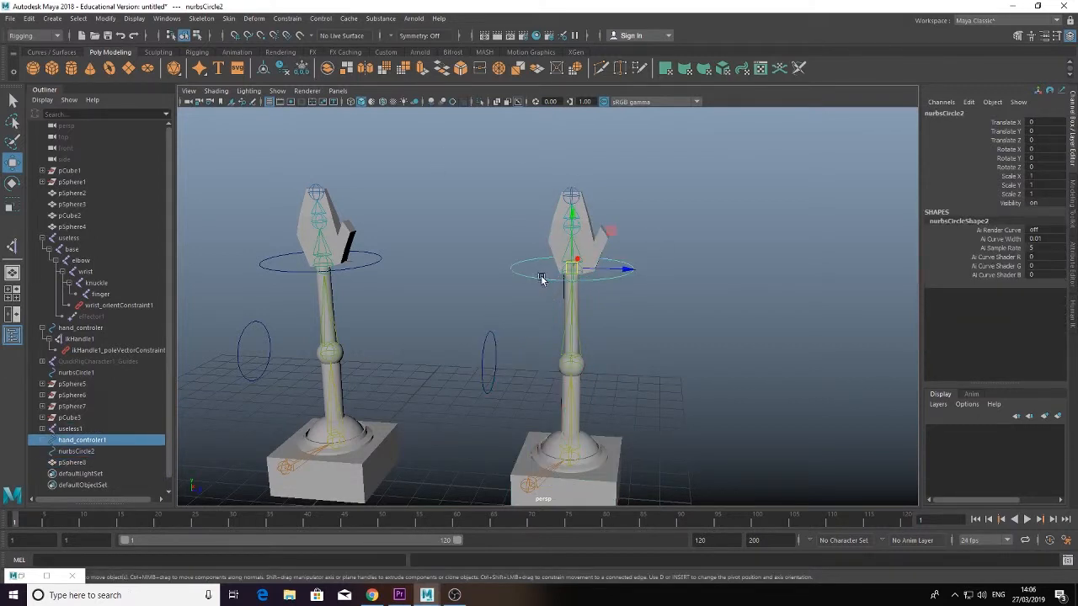
pyautogui.click(303, 70)
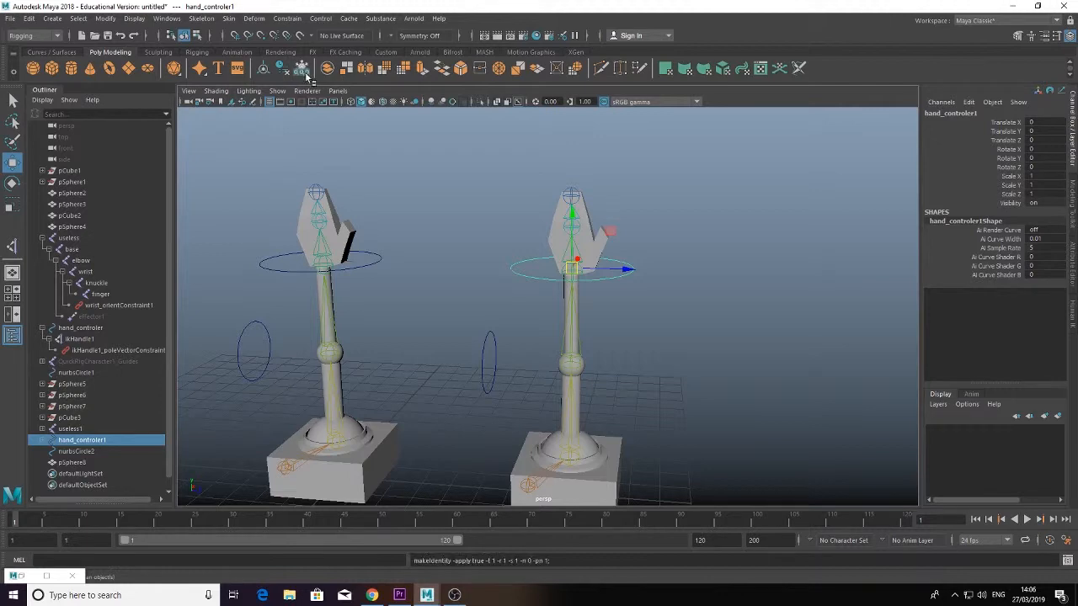
pyautogui.click(482, 368)
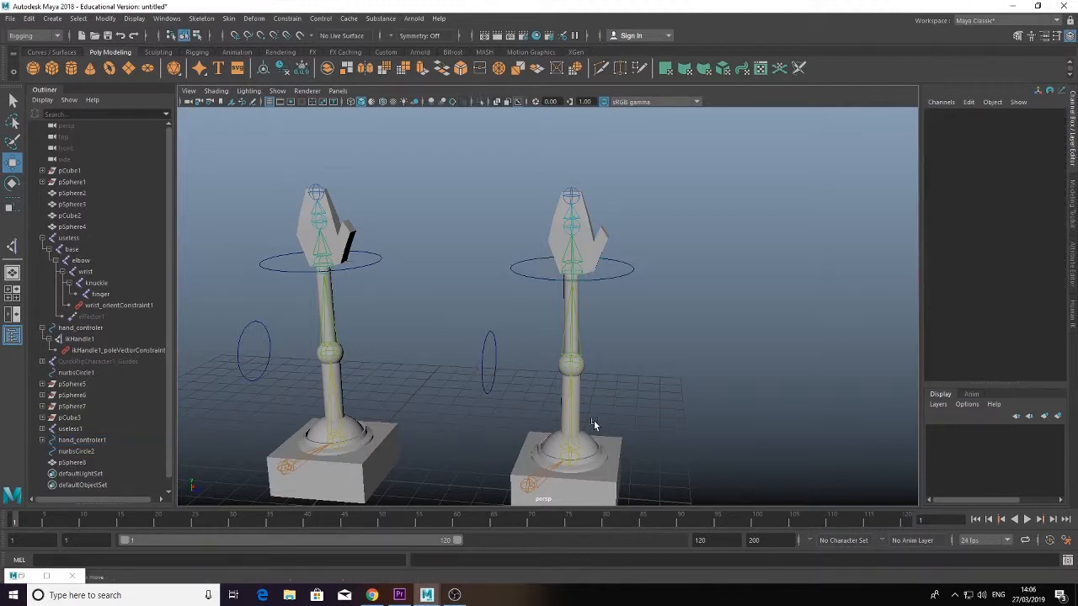
# - Select the second arm's root joint useless1 together with the combined mesh and apply Bind Skin
pyautogui.keyDown('alt'); pyautogui.moveTo(588, 484); pyautogui.dragTo(550, 405); pyautogui.keyUp('alt')
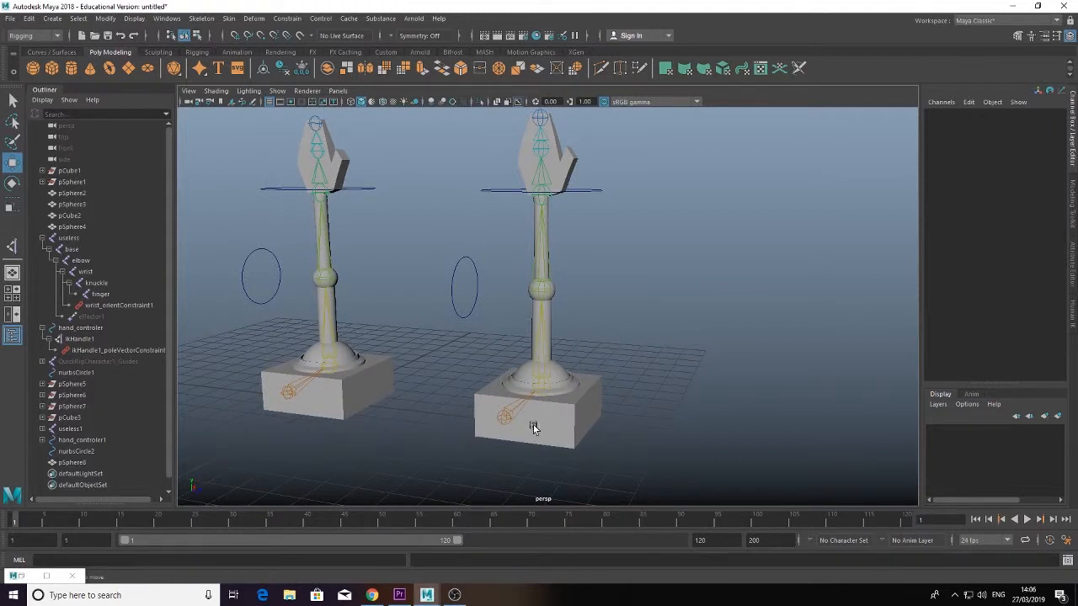
pyautogui.click(516, 417)
pyautogui.keyDown('shift'); pyautogui.click(541, 336); pyautogui.keyUp('shift')
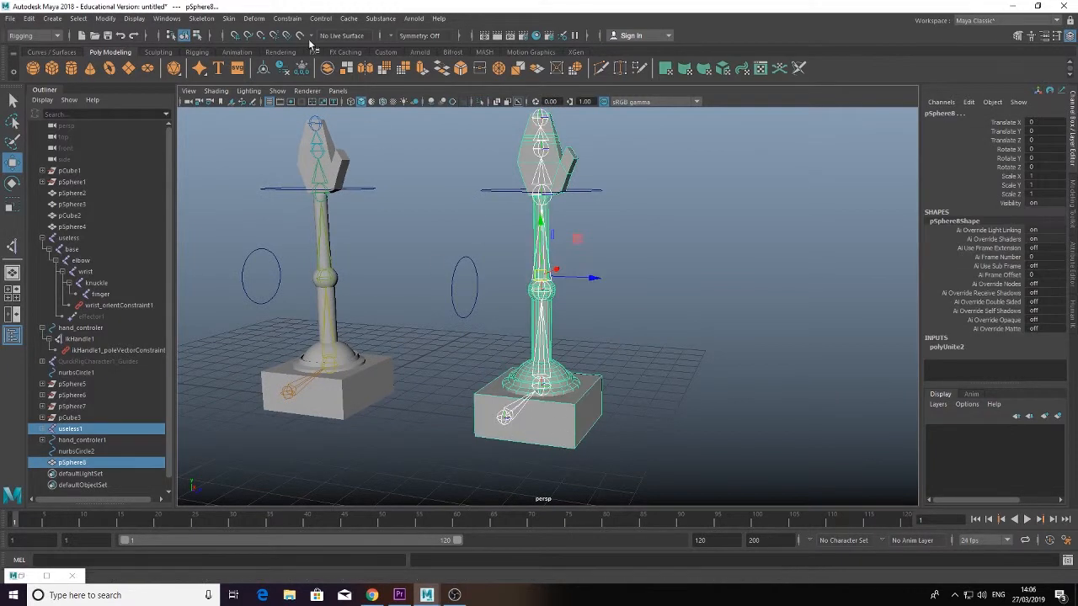
pyautogui.click(228, 18)
pyautogui.click(245, 48)
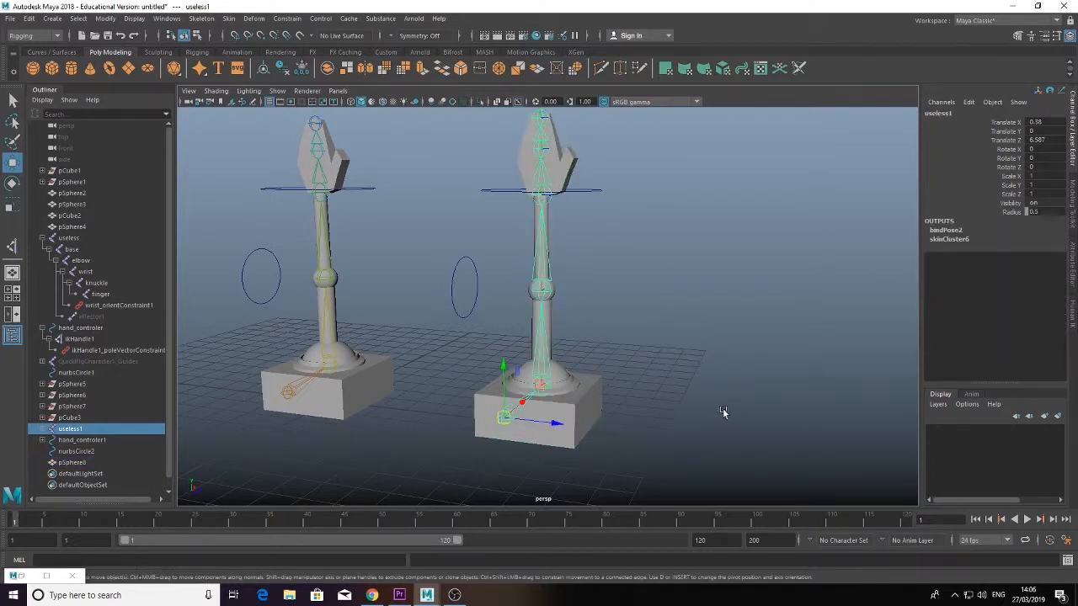
# - Start the Paint Skin Weights tool on the second arm's combined mesh, show its tool settings and place them beside the viewport
pyautogui.click(581, 400)
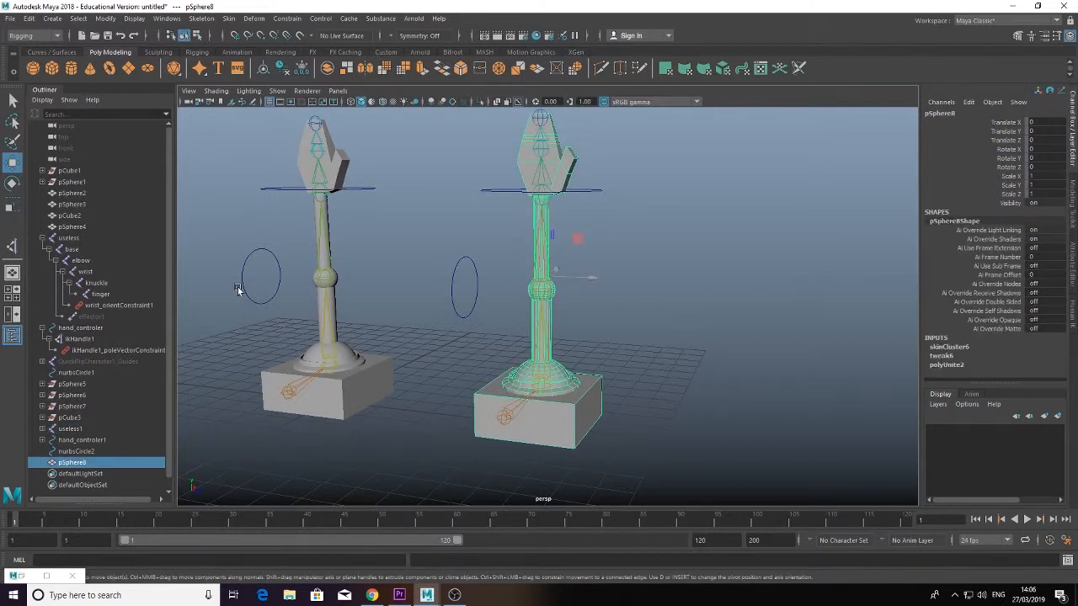
pyautogui.click(230, 18)
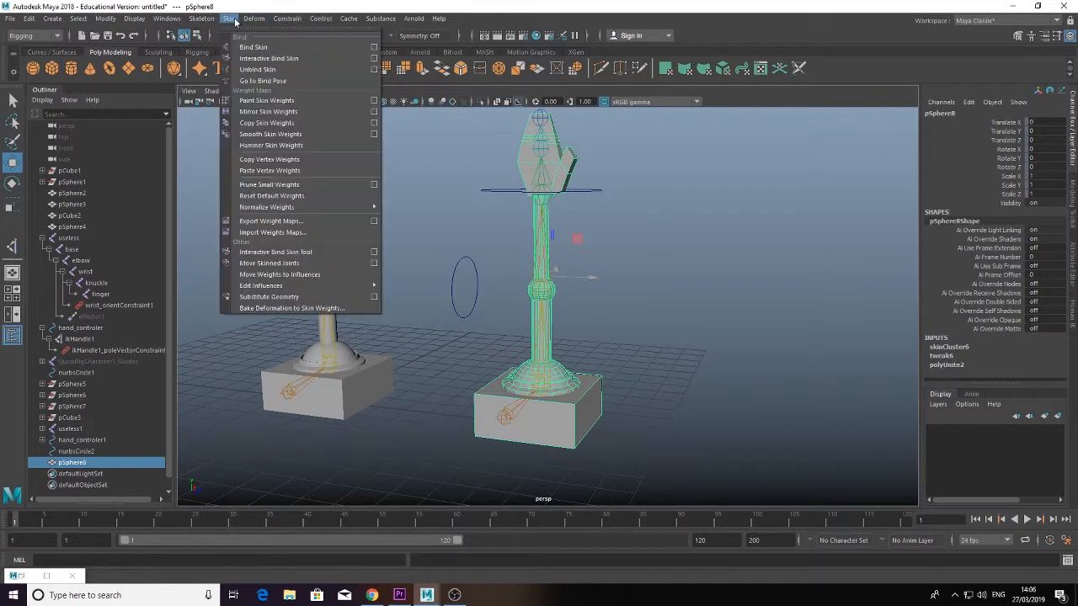
pyautogui.click(266, 100)
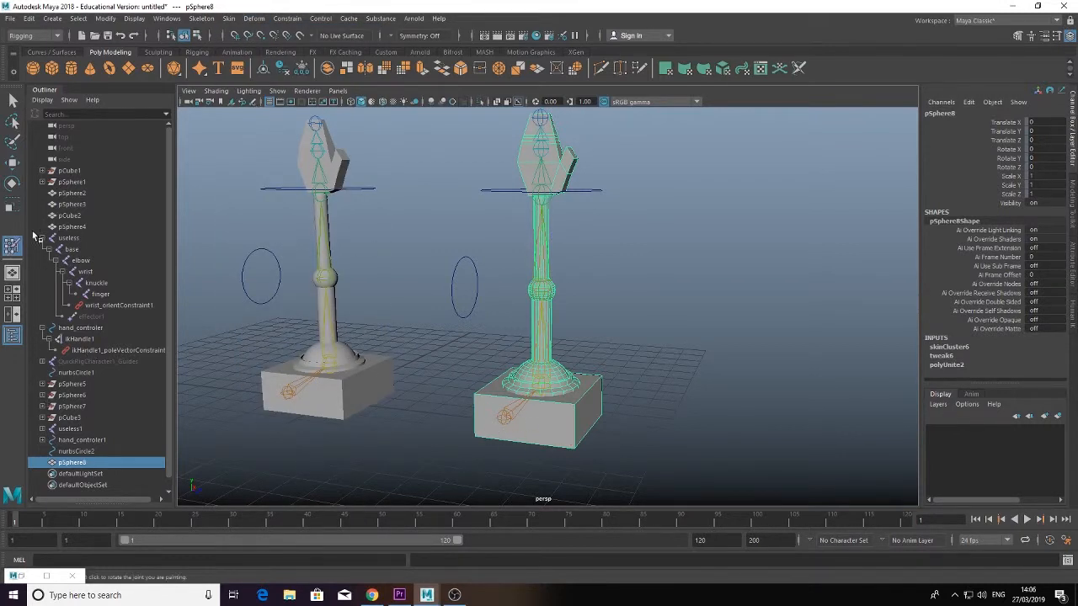
pyautogui.click(1056, 37)
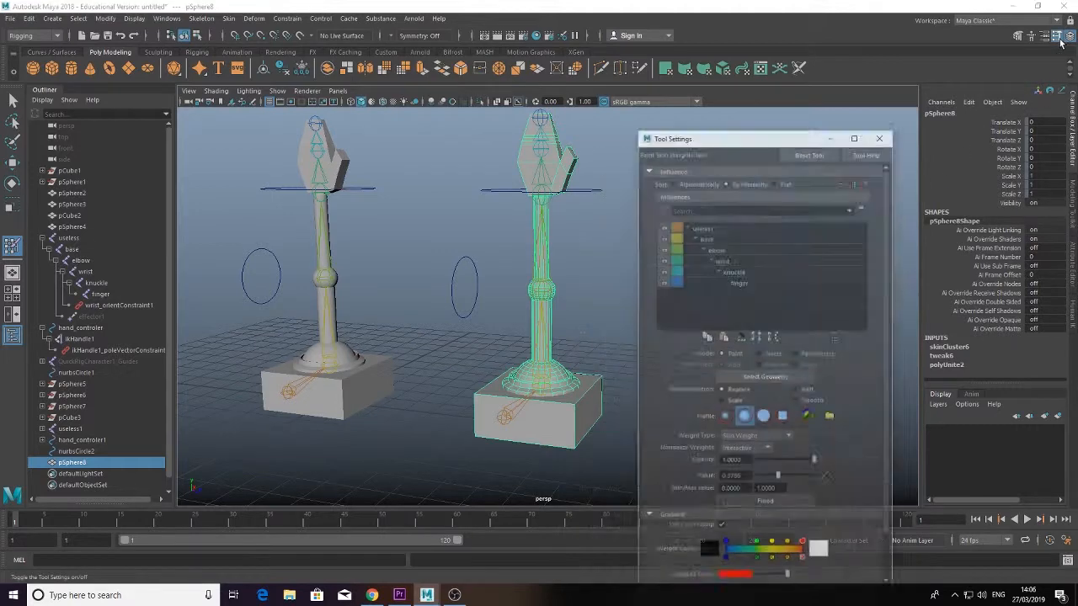
pyautogui.moveTo(783, 114); pyautogui.dragTo(915, 97)
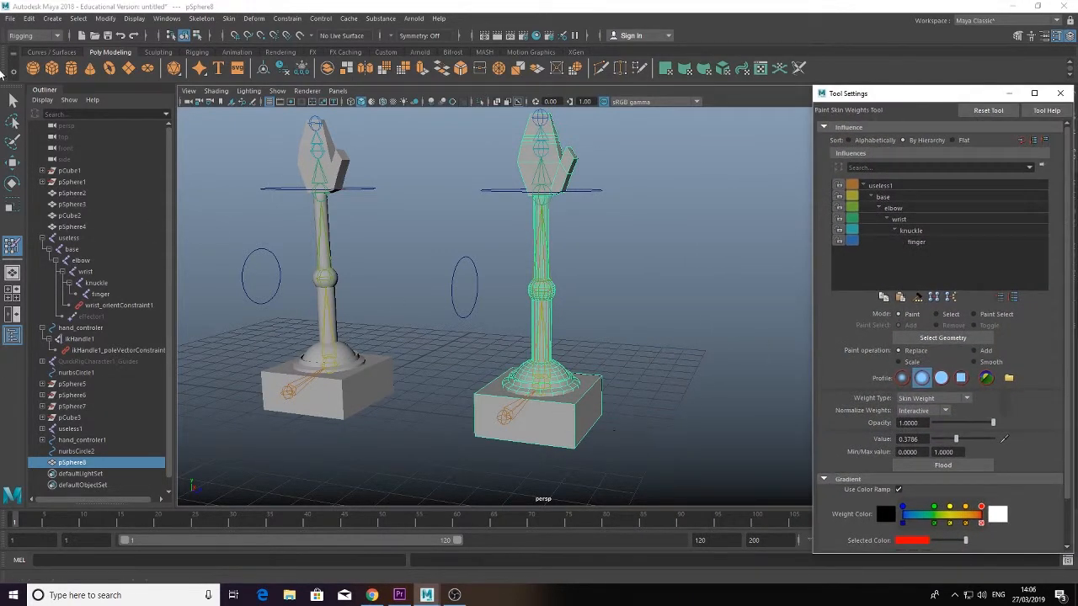
# - Reselect the combined mesh, restart Paint Skin Weights and flood the useless1 influence with Replace at value 0.3786
pyautogui.press('q')
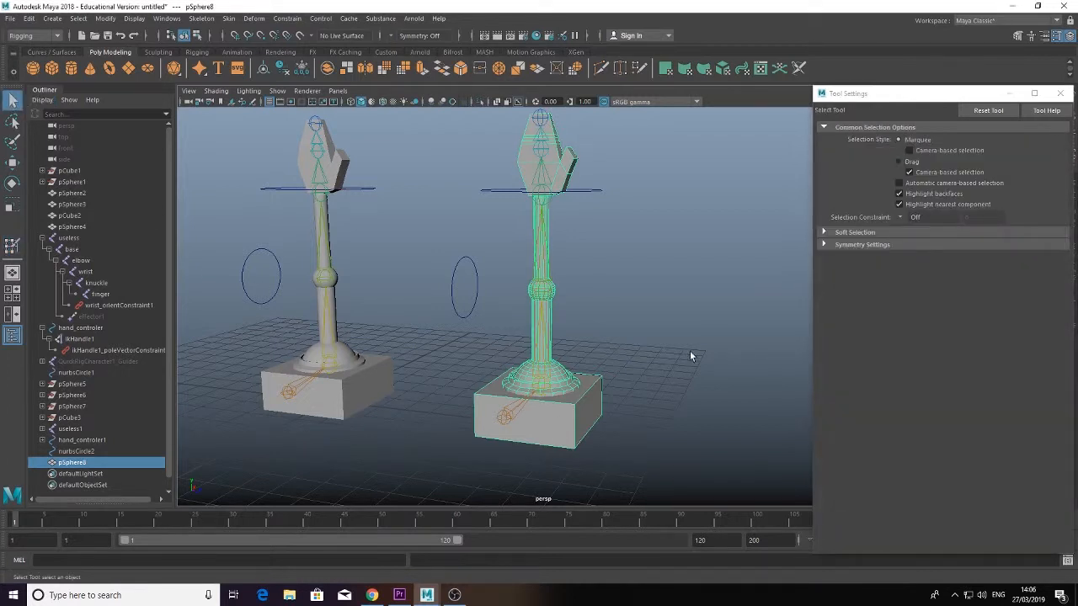
pyautogui.click(689, 357)
pyautogui.click(572, 419)
pyautogui.click(13, 245)
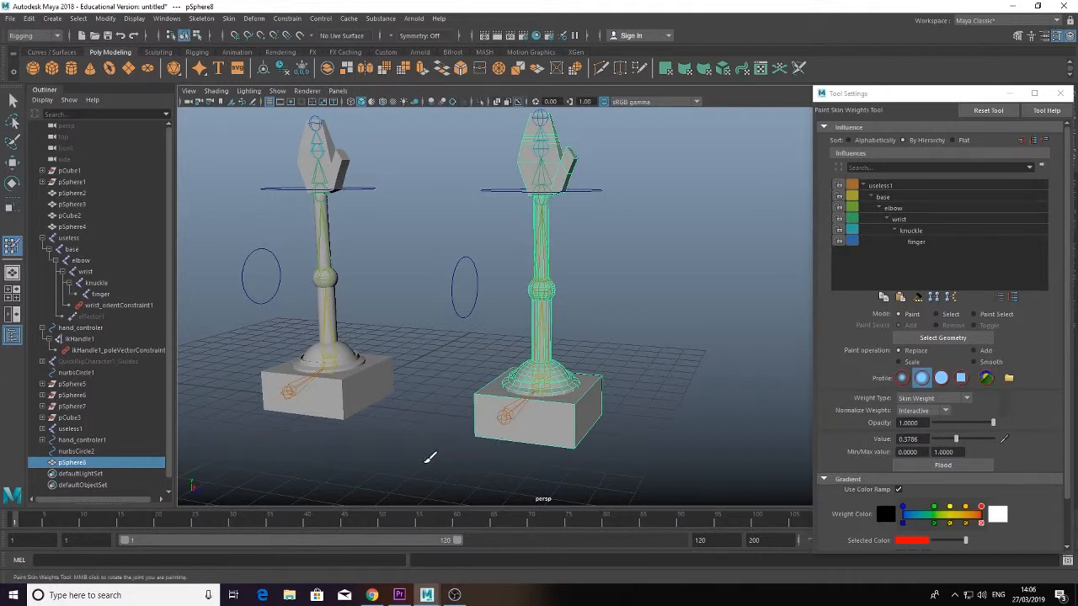
pyautogui.click(880, 186)
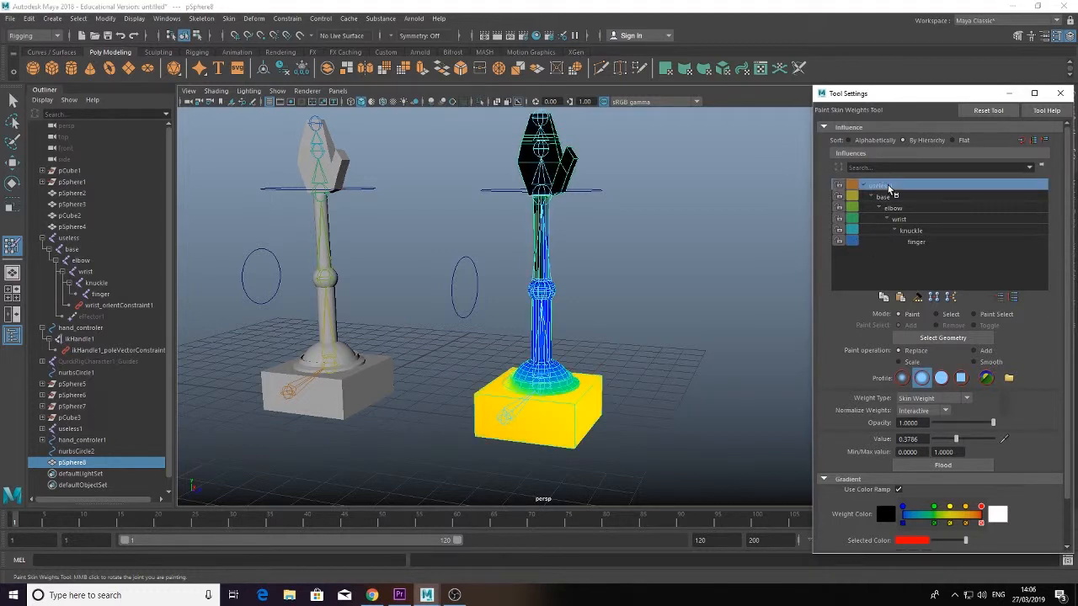
pyautogui.click(939, 467)
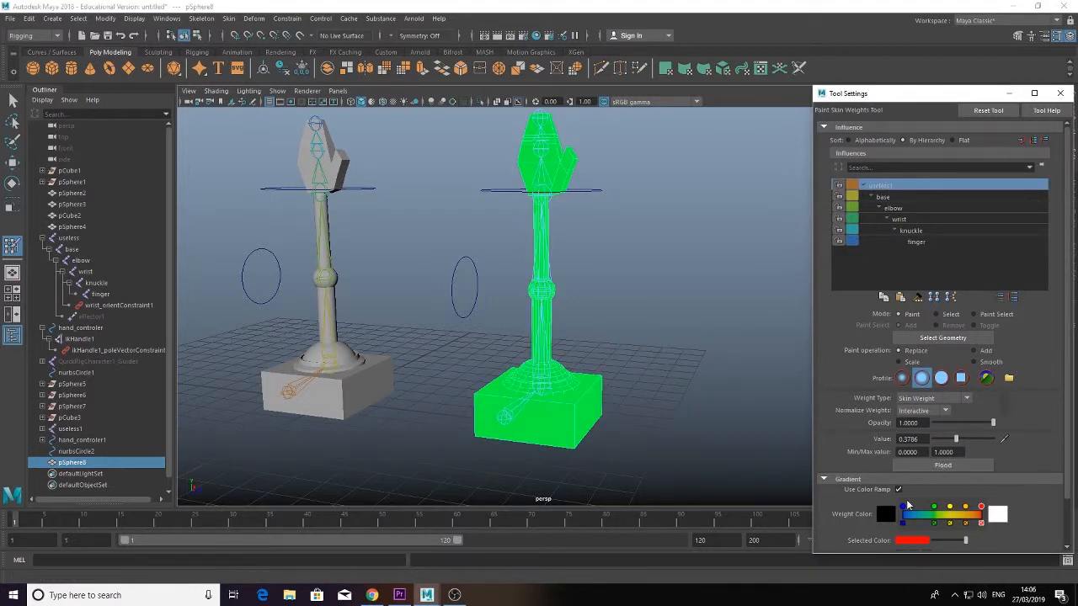
# - Flood the useless1 influence over the whole mesh with value 1.0000, and paint initial base influence weights onto the dome above the cube
pyautogui.moveTo(956, 439); pyautogui.dragTo(994, 466)
pyautogui.click(953, 469)
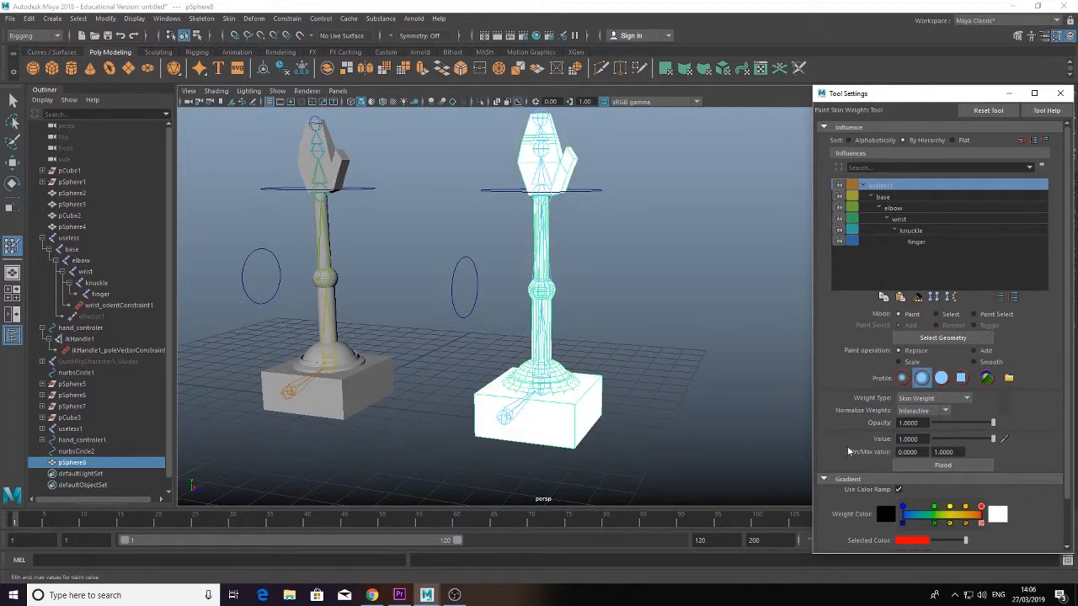
pyautogui.scroll(5, 622, 351)
pyautogui.keyDown('alt'); pyautogui.moveTo(640, 349); pyautogui.dragTo(573, 316, button='middle'); pyautogui.keyUp('alt')
pyautogui.moveTo(434, 299)
pyautogui.mouseDown(button='right')
pyautogui.moveTo(425, 295)
pyautogui.moveTo(451, 295)
pyautogui.mouseUp(button='right')
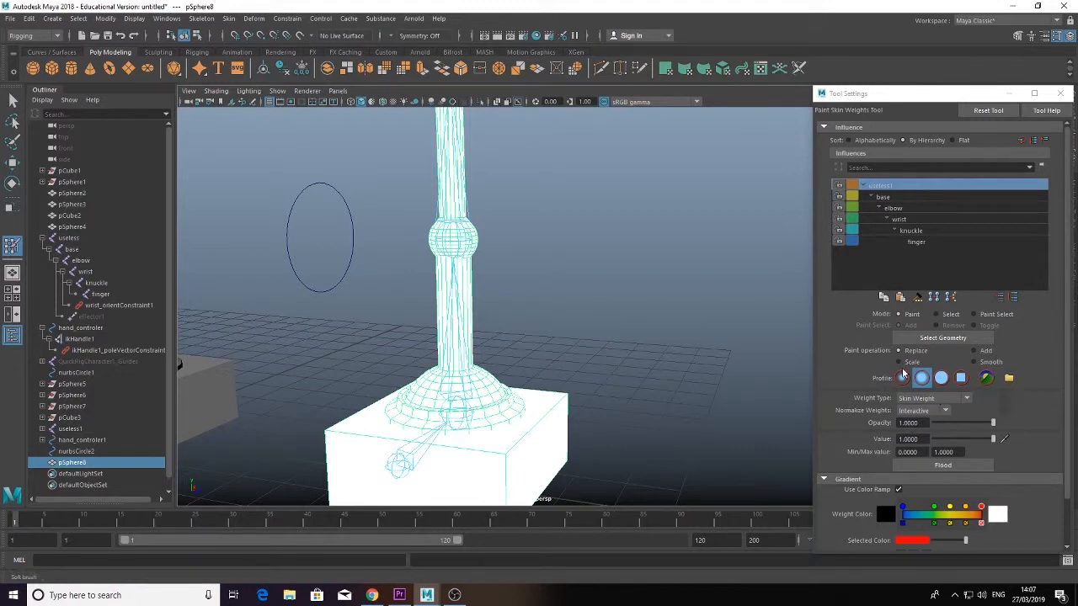
pyautogui.click(883, 197)
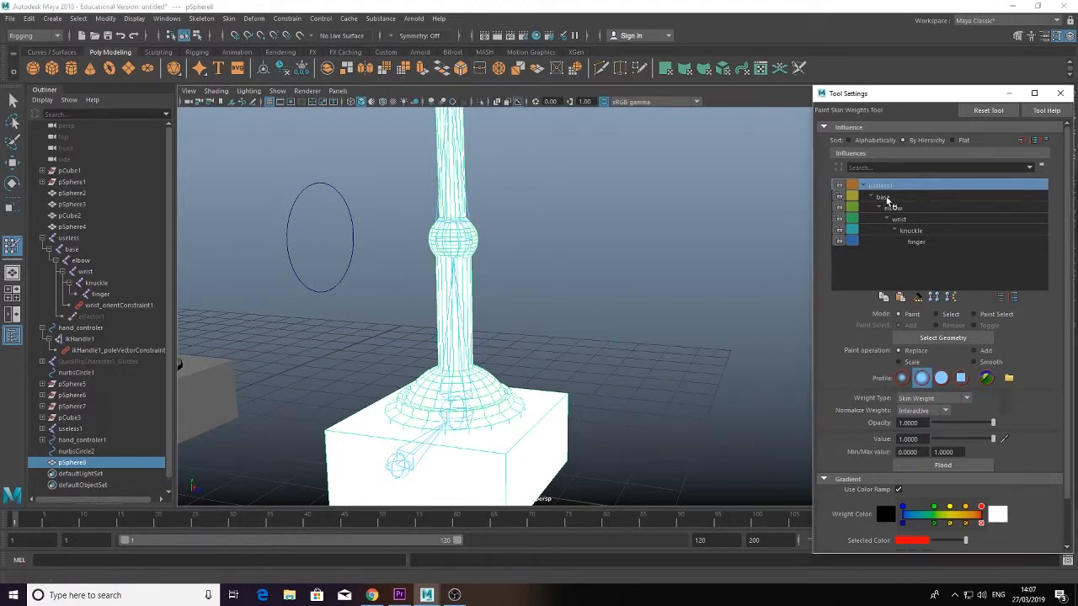
pyautogui.moveTo(427, 404)
pyautogui.mouseDown()
pyautogui.moveTo(445, 406)
pyautogui.moveTo(424, 412)
pyautogui.moveTo(458, 411)
pyautogui.moveTo(483, 398)
pyautogui.moveTo(459, 400)
pyautogui.moveTo(463, 392)
pyautogui.mouseUp()
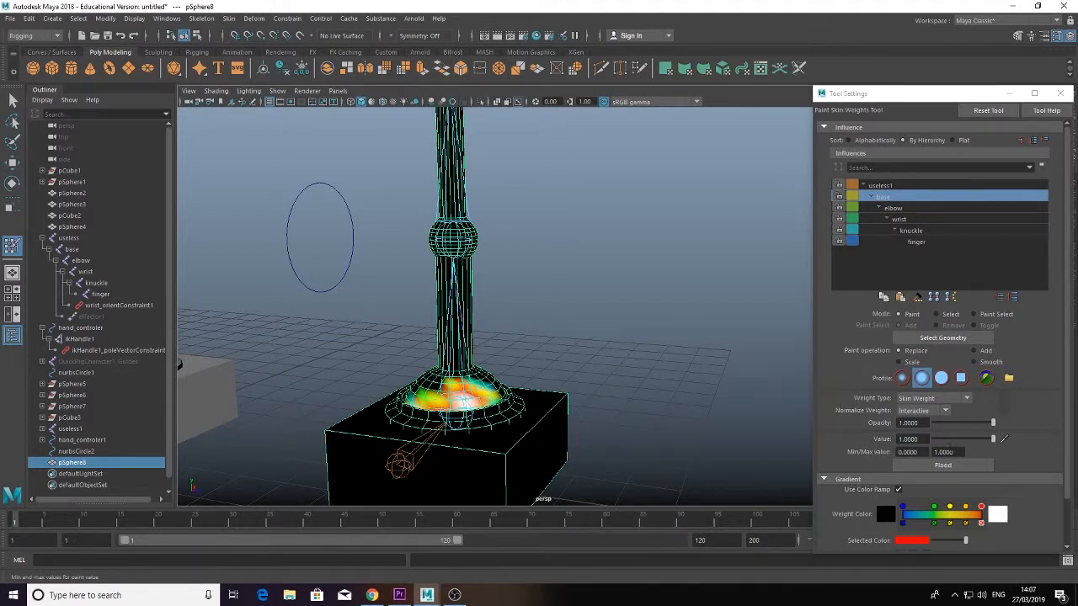
pyautogui.click(939, 413)
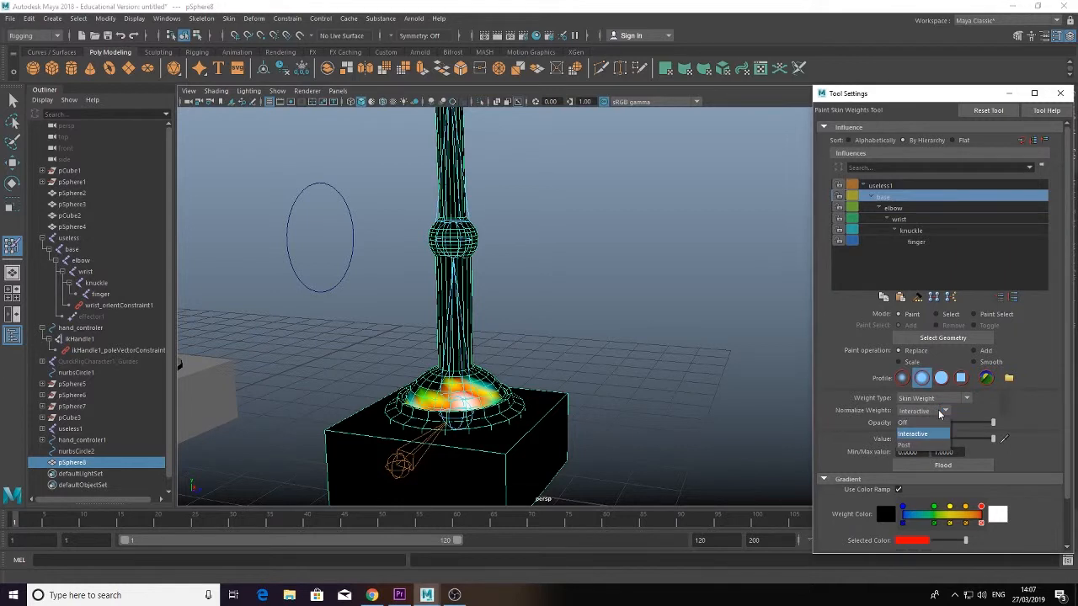
pyautogui.click(941, 411)
pyautogui.click(950, 399)
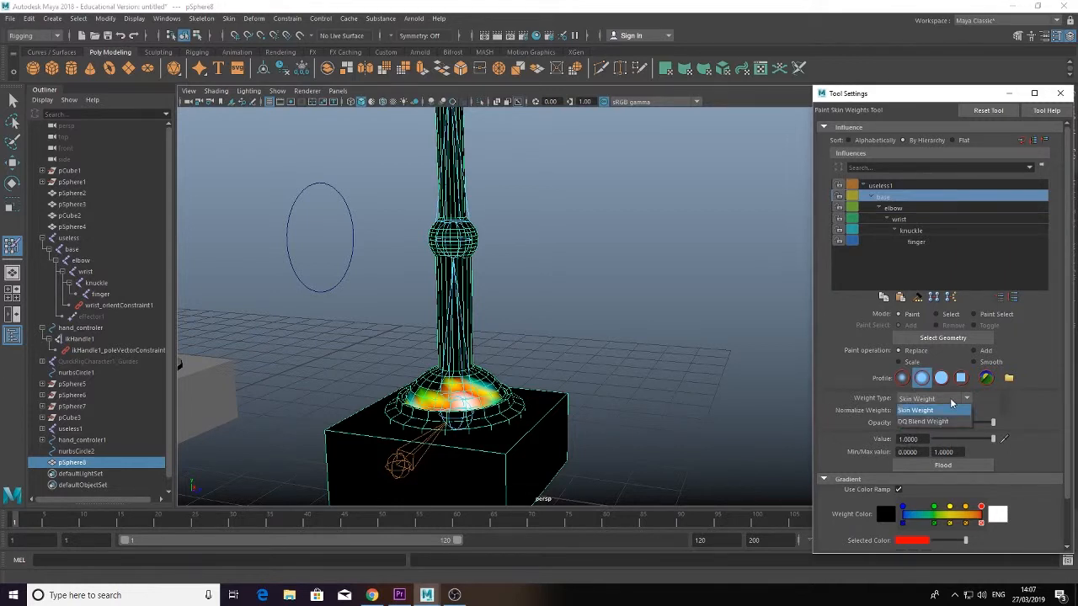
pyautogui.click(951, 405)
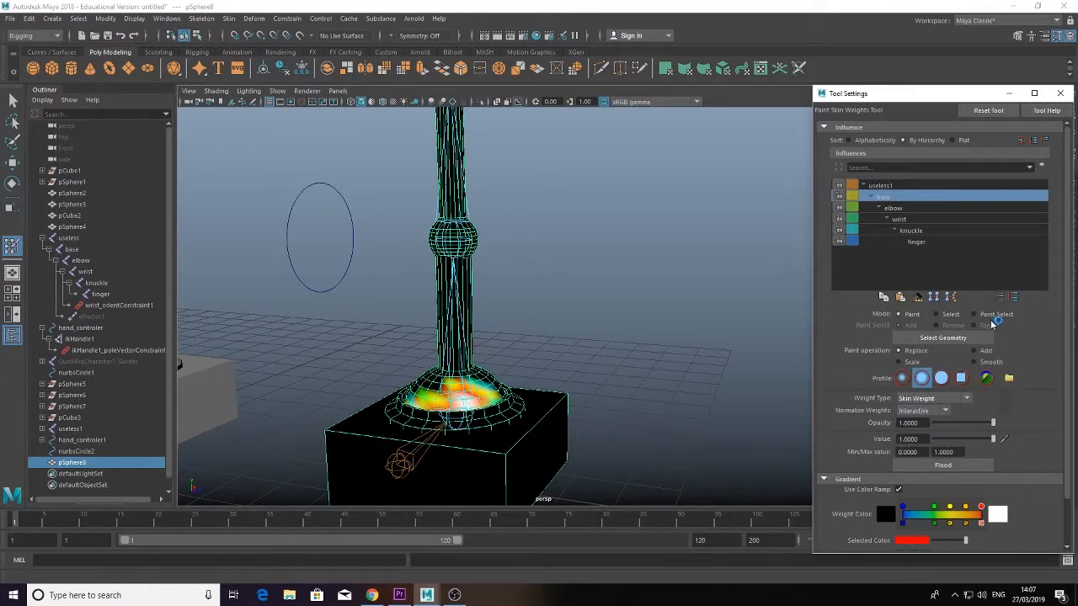
# - Select all vertices of the dome on the second arm's cube and return to Paint mode with the base influence active
pyautogui.click(935, 315)
pyautogui.click(487, 393)
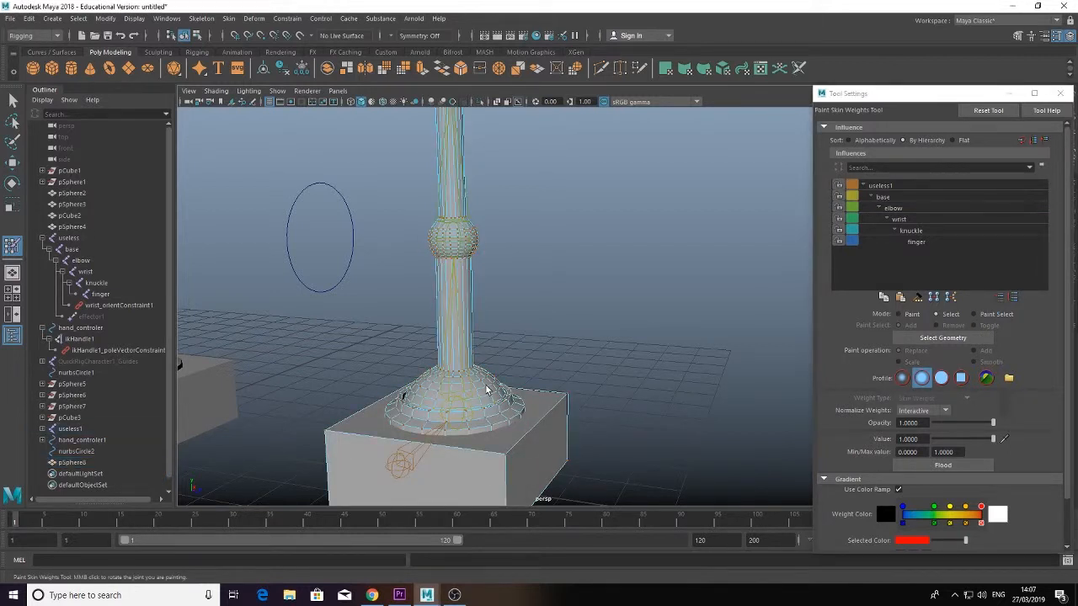
pyautogui.doubleClick(486, 390)
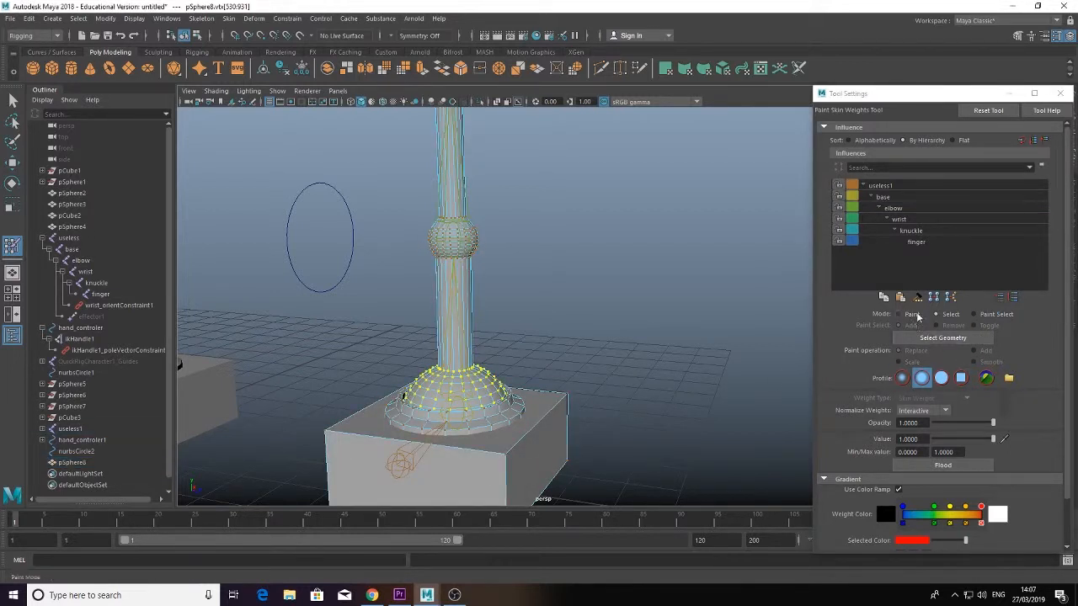
pyautogui.click(939, 339)
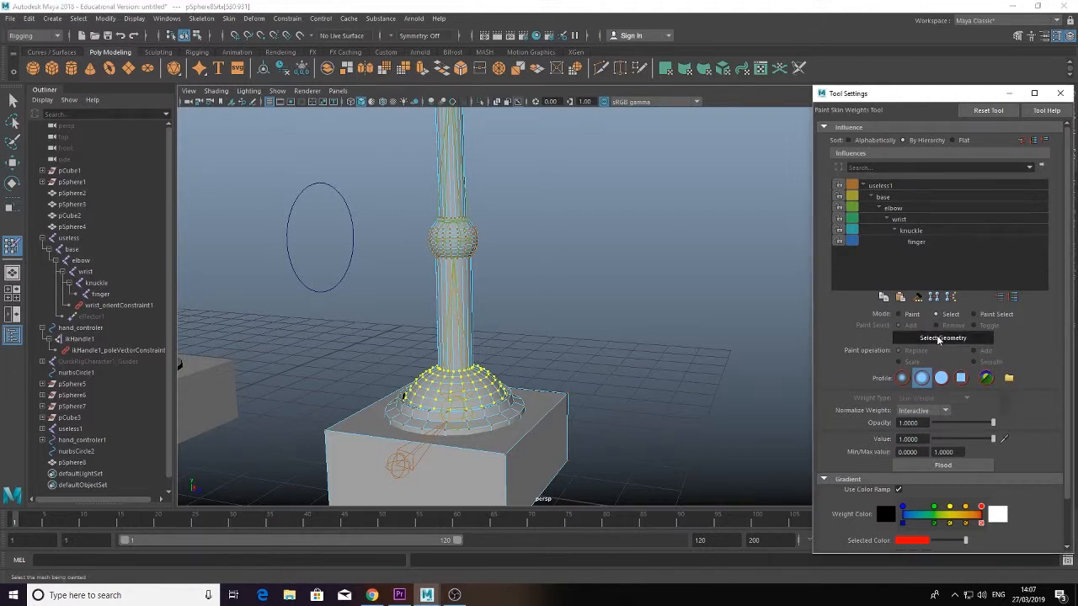
pyautogui.click(939, 339)
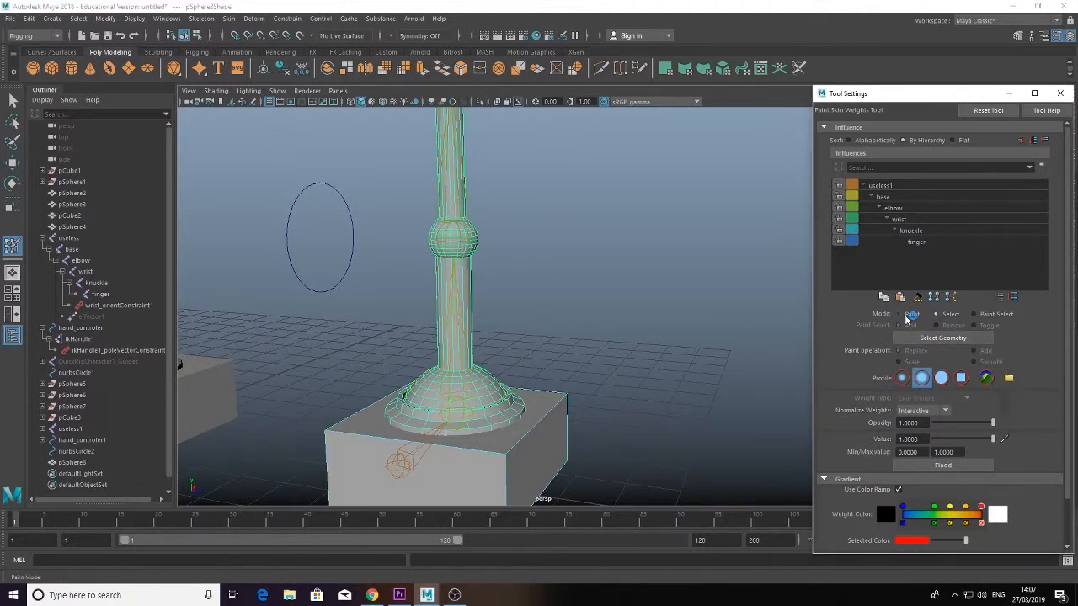
pyautogui.click(907, 315)
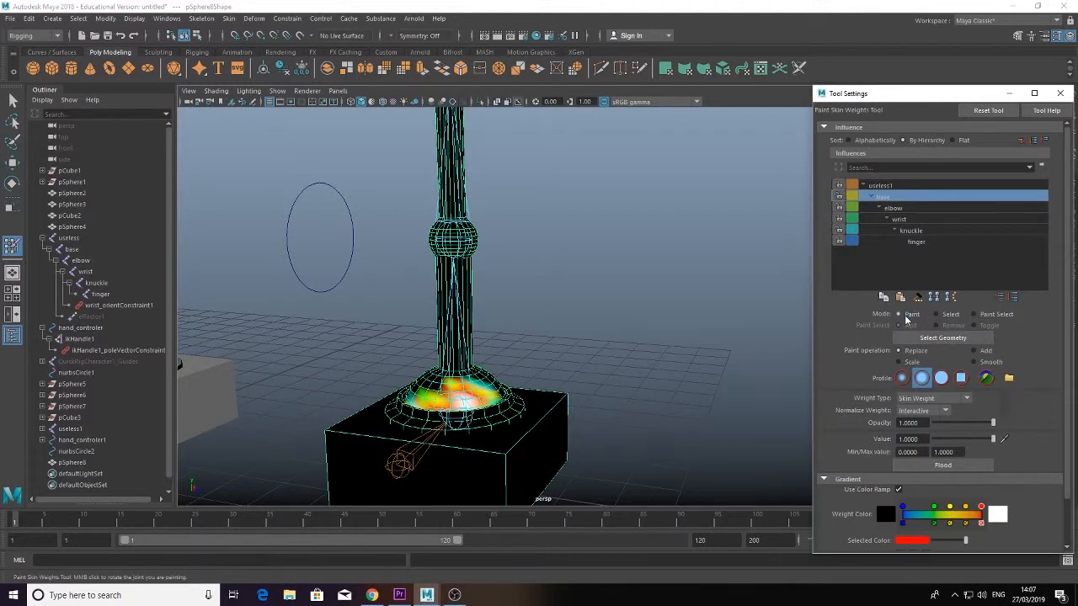
pyautogui.click(983, 320)
pyautogui.click(461, 391)
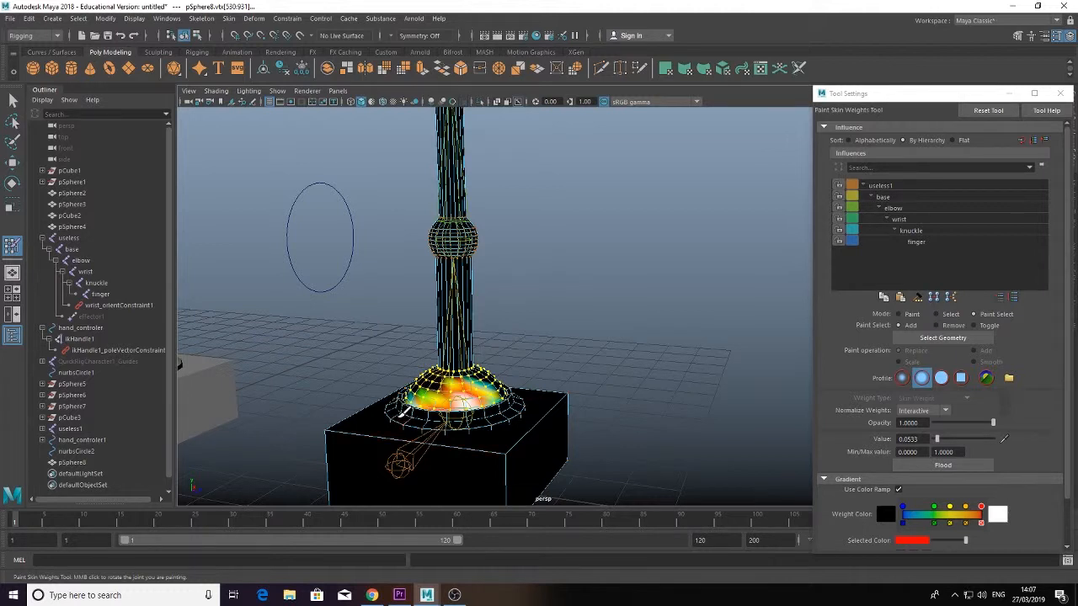
pyautogui.click(914, 318)
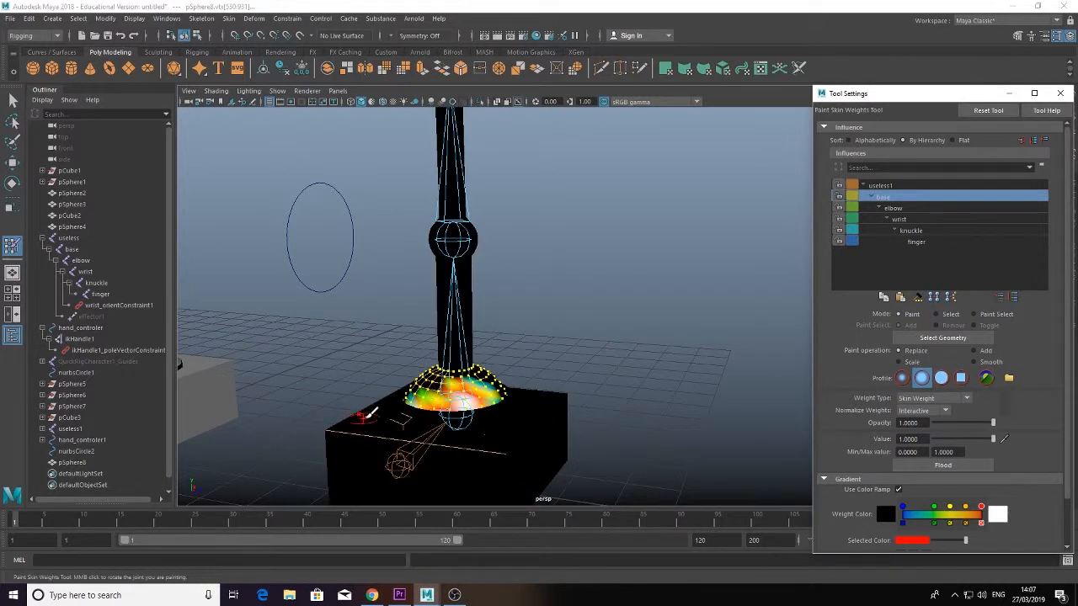
# - Paint the base influence with Replace at value 1.0000 all around the dome and the lower arm segment up to the elbow sphere
pyautogui.moveTo(424, 391)
pyautogui.mouseDown()
pyautogui.moveTo(454, 370)
pyautogui.moveTo(492, 383)
pyautogui.moveTo(510, 375)
pyautogui.moveTo(493, 390)
pyautogui.moveTo(445, 384)
pyautogui.moveTo(455, 387)
pyautogui.mouseUp()
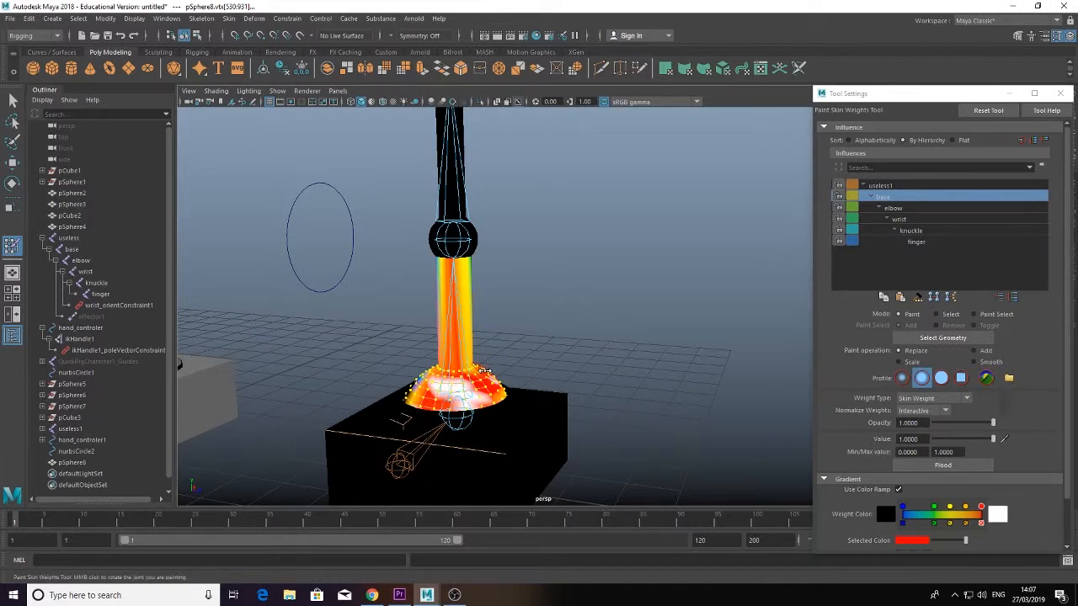
pyautogui.moveTo(484, 372)
pyautogui.mouseDown()
pyautogui.moveTo(415, 398)
pyautogui.moveTo(552, 416)
pyautogui.moveTo(558, 438)
pyautogui.moveTo(547, 426)
pyautogui.moveTo(615, 419)
pyautogui.moveTo(471, 407)
pyautogui.moveTo(479, 397)
pyautogui.moveTo(460, 365)
pyautogui.moveTo(416, 374)
pyautogui.moveTo(396, 347)
pyautogui.mouseUp()
pyautogui.moveTo(485, 341)
pyautogui.mouseDown()
pyautogui.moveTo(528, 312)
pyautogui.moveTo(426, 253)
pyautogui.moveTo(436, 255)
pyautogui.moveTo(413, 268)
pyautogui.moveTo(506, 277)
pyautogui.moveTo(489, 232)
pyautogui.moveTo(506, 253)
pyautogui.moveTo(652, 285)
pyautogui.moveTo(757, 283)
pyautogui.moveTo(770, 243)
pyautogui.mouseUp()
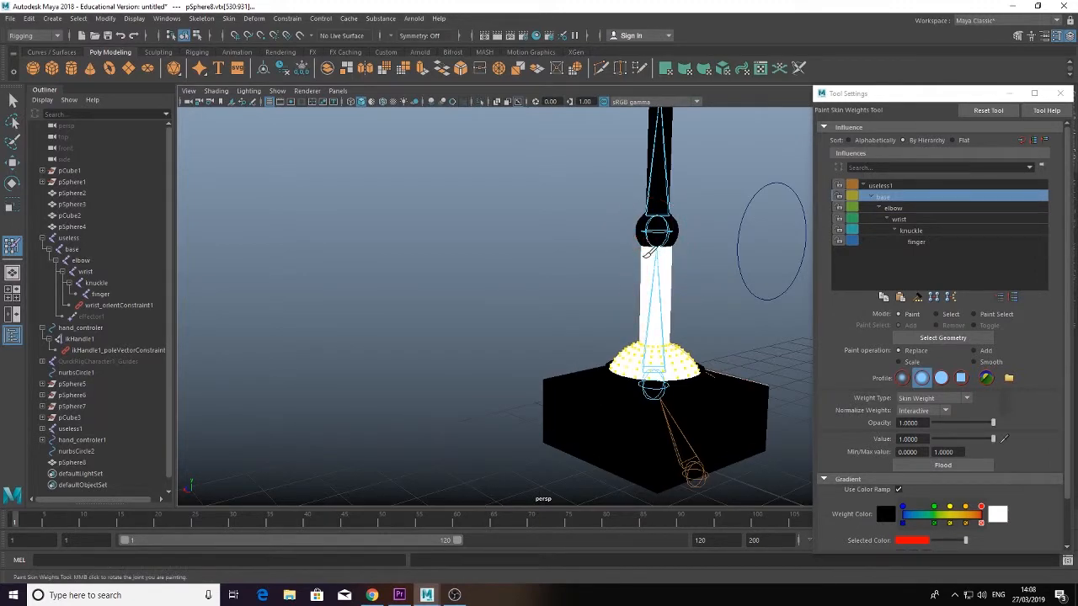
# - Test the painted weights by rotating the second arm's base joint, and undo the rotation
pyautogui.keyDown('alt'); pyautogui.moveTo(648, 257); pyautogui.dragTo(573, 240); pyautogui.keyUp('alt')
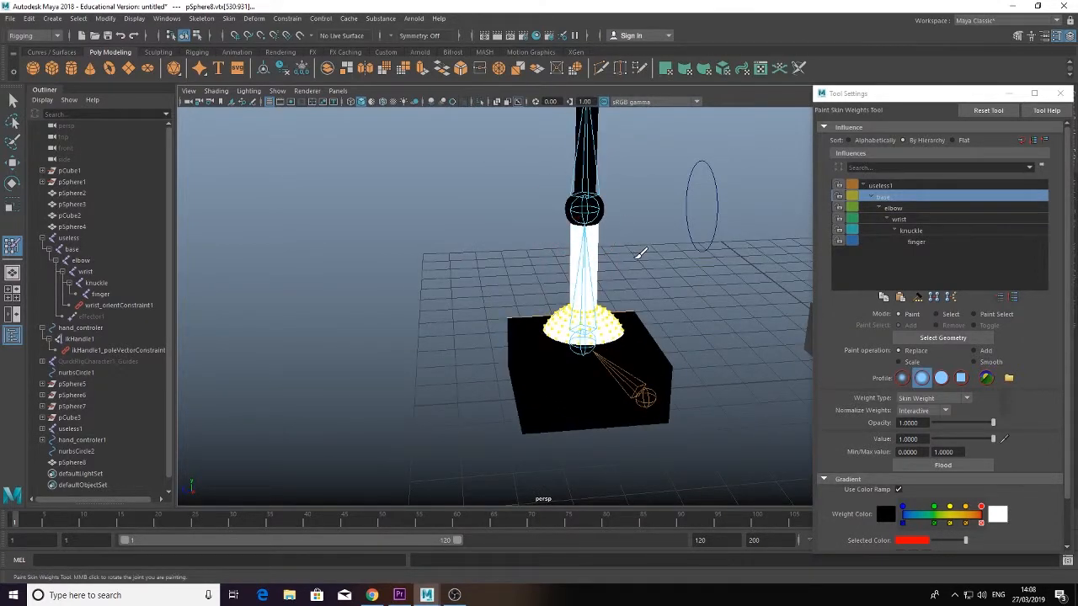
pyautogui.moveTo(640, 252)
pyautogui.keyDown('alt'); pyautogui.mouseDown()
pyautogui.moveTo(604, 234)
pyautogui.moveTo(449, 219)
pyautogui.moveTo(564, 270)
pyautogui.mouseUp(); pyautogui.keyUp('alt')
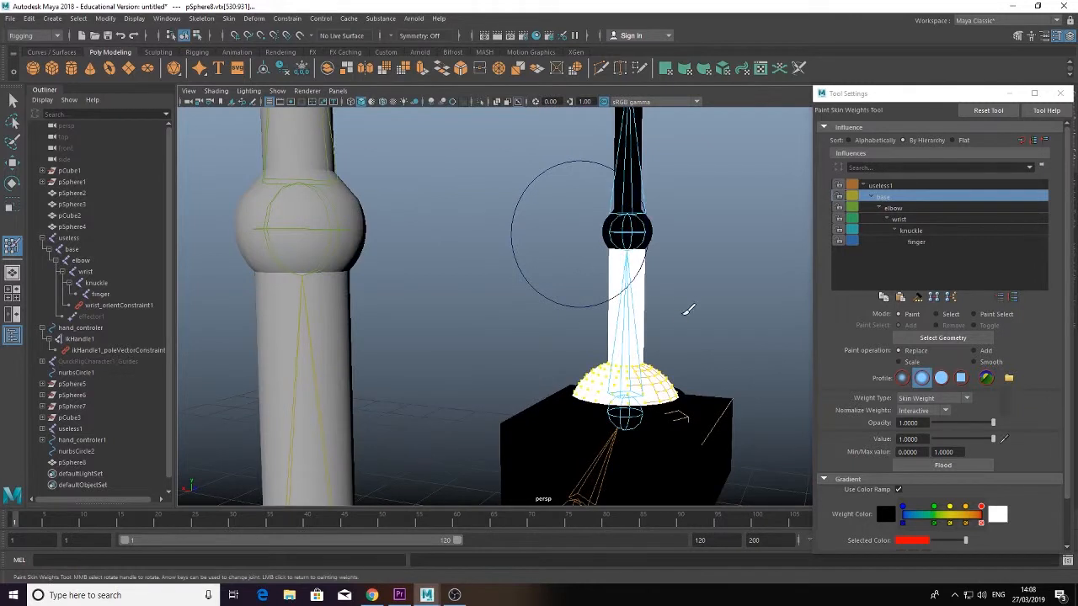
pyautogui.middleClick(693, 307)
pyautogui.moveTo(701, 295)
pyautogui.mouseDown(button='middle')
pyautogui.moveTo(683, 323)
pyautogui.moveTo(695, 323)
pyautogui.mouseUp(button='middle')
pyautogui.keyDown('alt'); pyautogui.moveTo(696, 323); pyautogui.dragTo(647, 332); pyautogui.keyUp('alt')
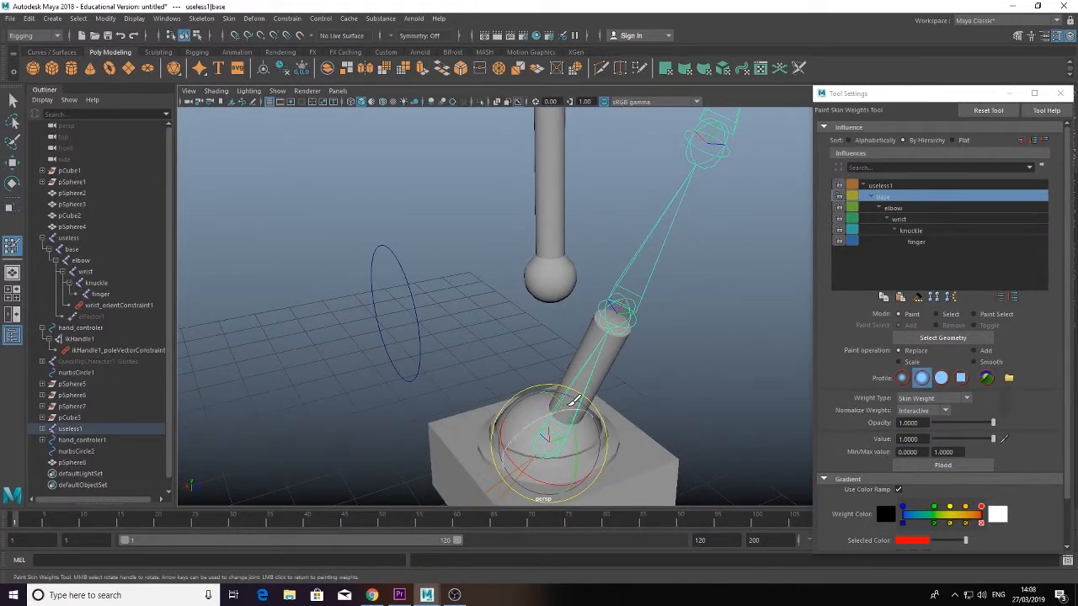
pyautogui.hotkey('ctrl', 'z')
# - Choose the elbow influence, select all vertices of the elbow sphere and return to Paint mode
pyautogui.click(894, 208)
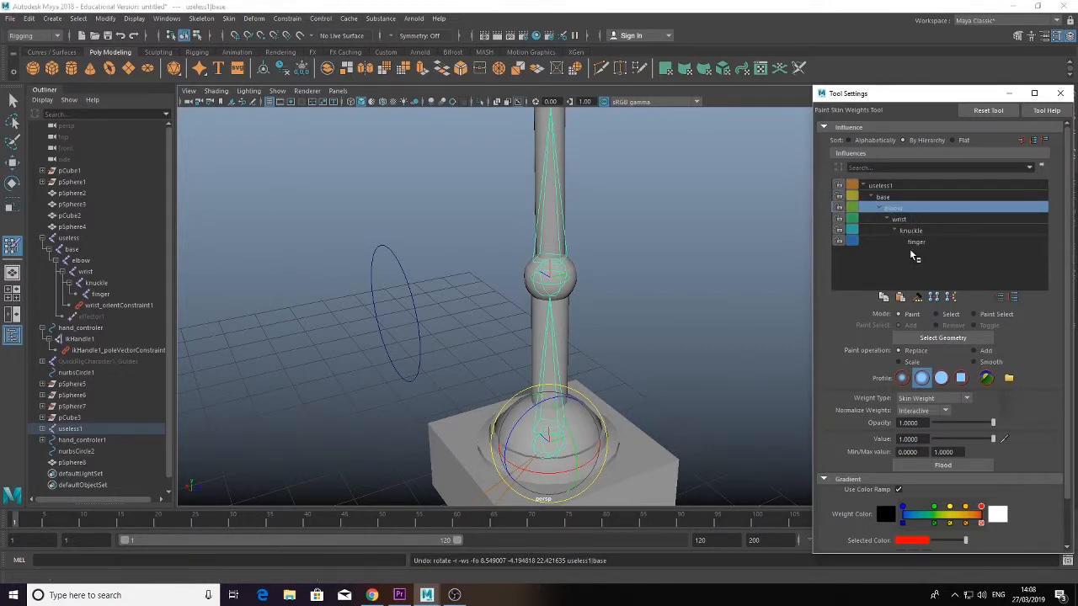
pyautogui.click(893, 198)
pyautogui.click(895, 208)
pyautogui.click(646, 319)
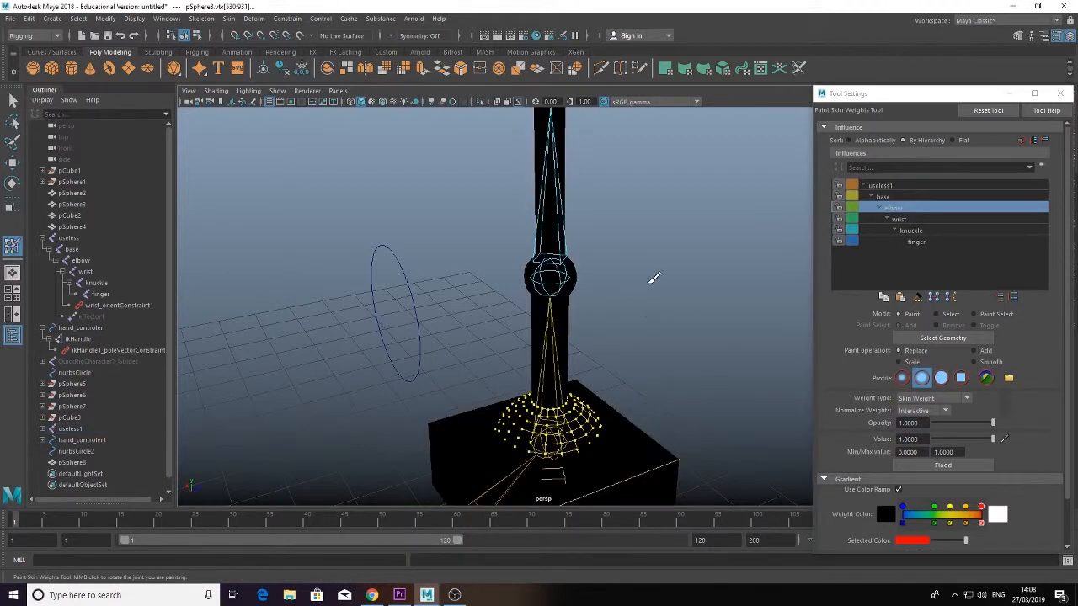
pyautogui.click(948, 314)
pyautogui.click(577, 275)
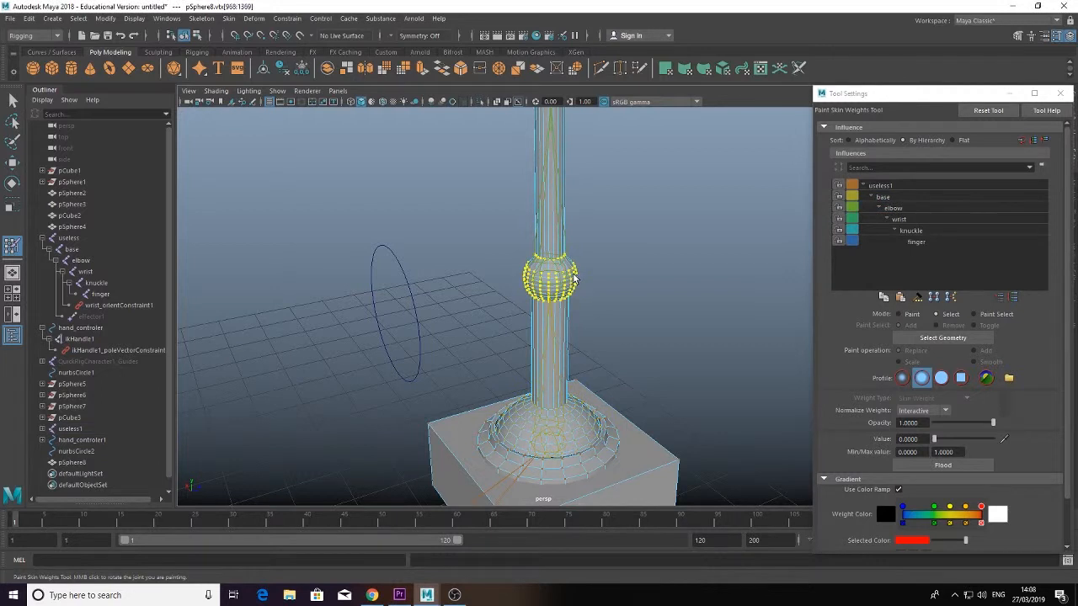
pyautogui.click(902, 317)
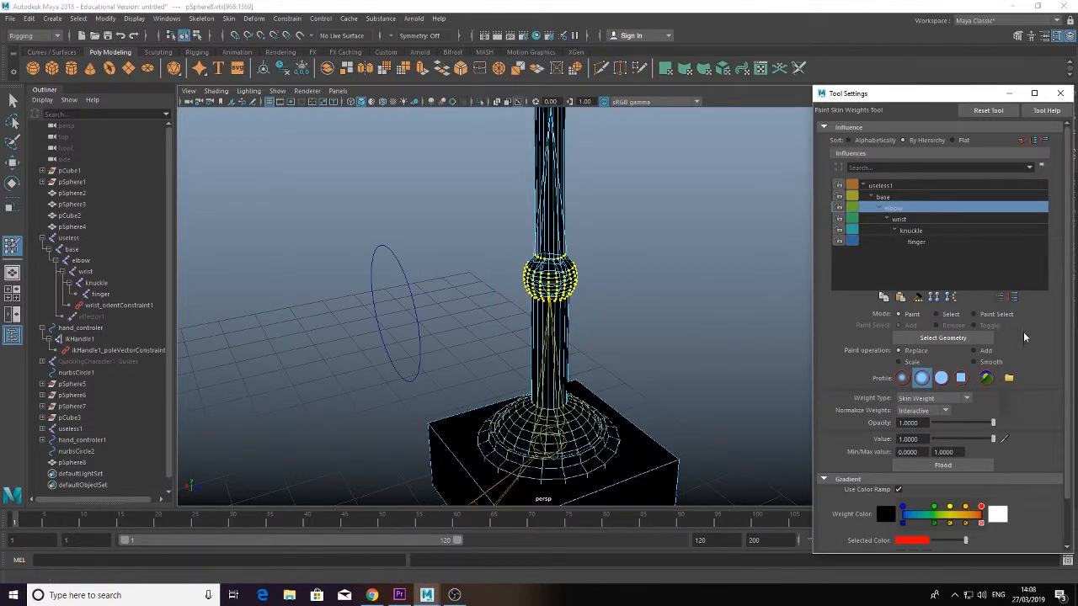
pyautogui.click(987, 314)
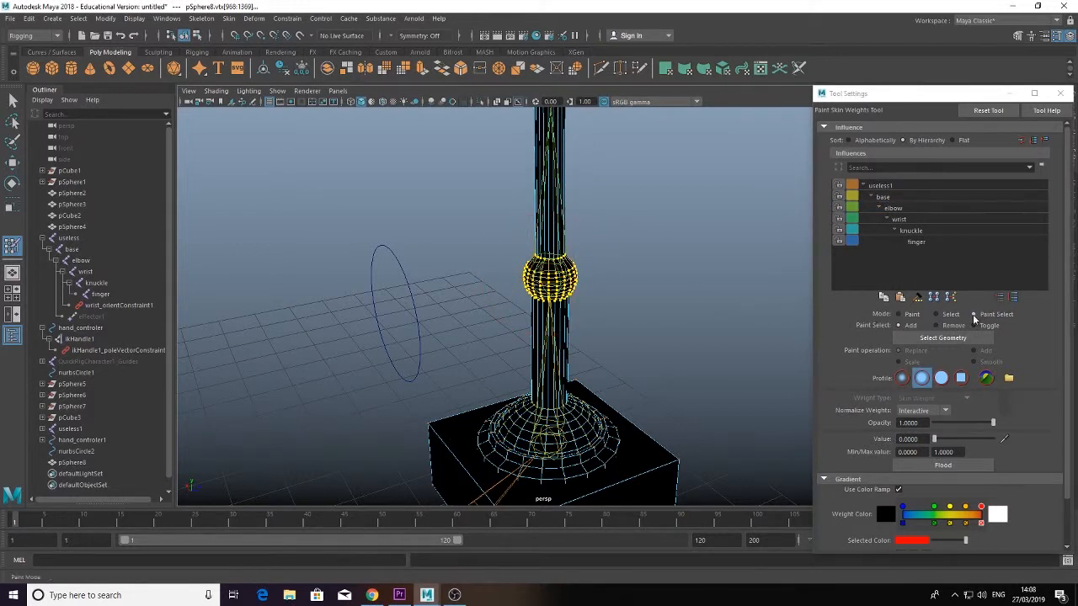
pyautogui.click(901, 315)
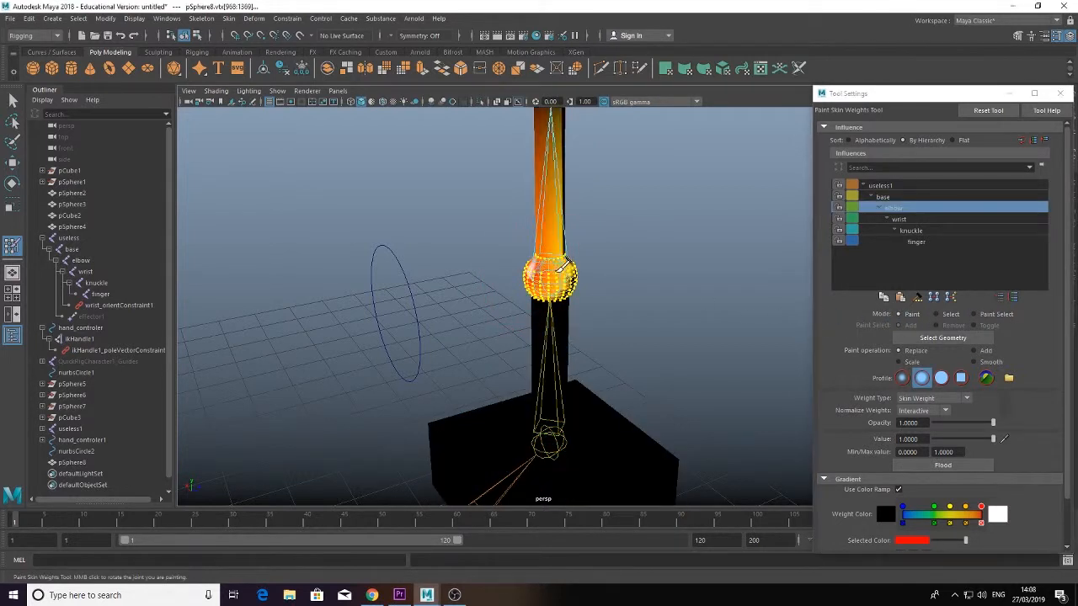
# - Paint the elbow influence with Replace at value 1.0000 all around the elbow sphere and the upper arm segment up to the wrist
pyautogui.moveTo(562, 284)
pyautogui.mouseDown()
pyautogui.moveTo(544, 284)
pyautogui.moveTo(541, 265)
pyautogui.mouseUp()
pyautogui.moveTo(566, 306)
pyautogui.keyDown('alt'); pyautogui.mouseDown()
pyautogui.moveTo(663, 285)
pyautogui.moveTo(653, 228)
pyautogui.mouseUp(); pyautogui.keyUp('alt')
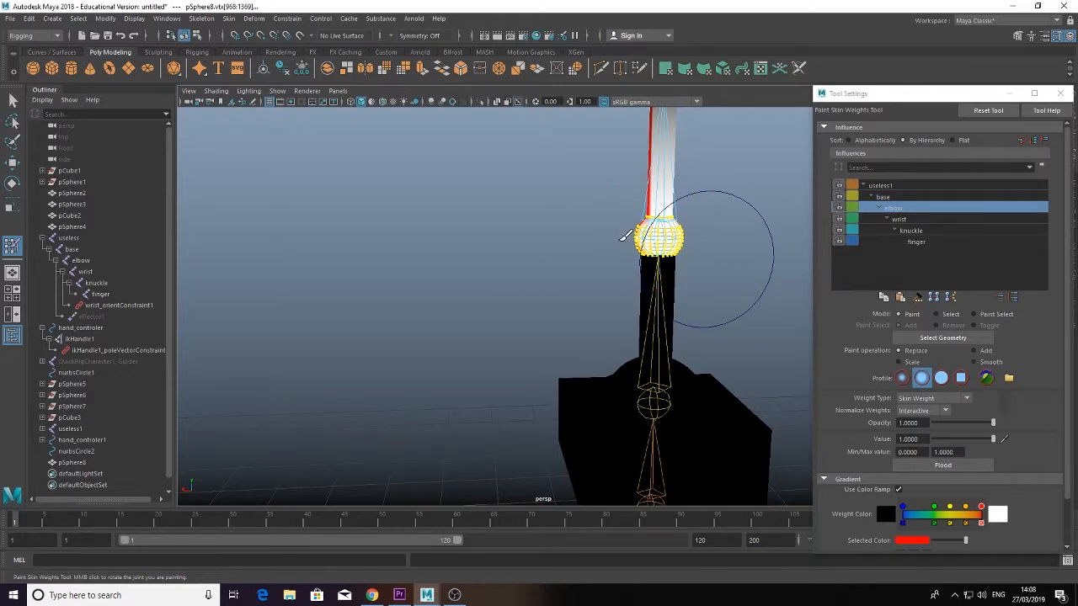
pyautogui.keyDown('alt'); pyautogui.moveTo(625, 236); pyautogui.dragTo(704, 224); pyautogui.keyUp('alt')
pyautogui.moveTo(595, 221)
pyautogui.mouseDown()
pyautogui.moveTo(449, 227)
pyautogui.moveTo(582, 248)
pyautogui.moveTo(600, 277)
pyautogui.moveTo(623, 243)
pyautogui.moveTo(580, 284)
pyautogui.moveTo(536, 196)
pyautogui.moveTo(629, 207)
pyautogui.moveTo(627, 187)
pyautogui.mouseUp()
pyautogui.moveTo(697, 155)
pyautogui.mouseDown()
pyautogui.moveTo(697, 142)
pyautogui.moveTo(681, 140)
pyautogui.mouseUp()
pyautogui.keyDown('alt'); pyautogui.moveTo(682, 140); pyautogui.dragTo(551, 294, button='middle'); pyautogui.keyUp('alt')
pyautogui.keyDown('alt'); pyautogui.moveTo(551, 294); pyautogui.dragTo(939, 419, button='right'); pyautogui.keyUp('alt')
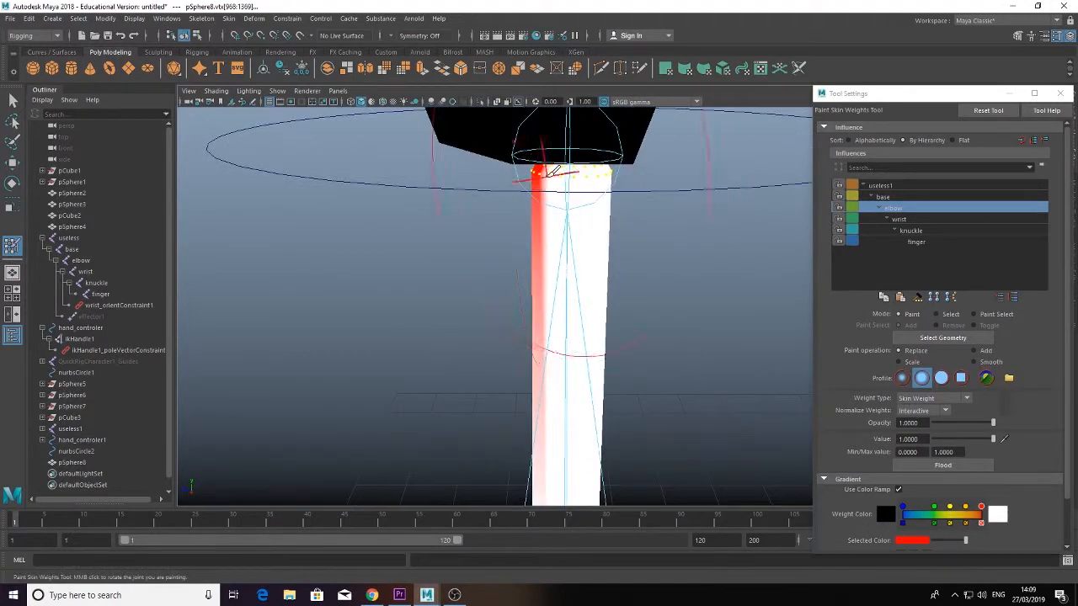
pyautogui.moveTo(536, 173)
pyautogui.mouseDown()
pyautogui.moveTo(617, 181)
pyautogui.moveTo(661, 205)
pyautogui.mouseUp()
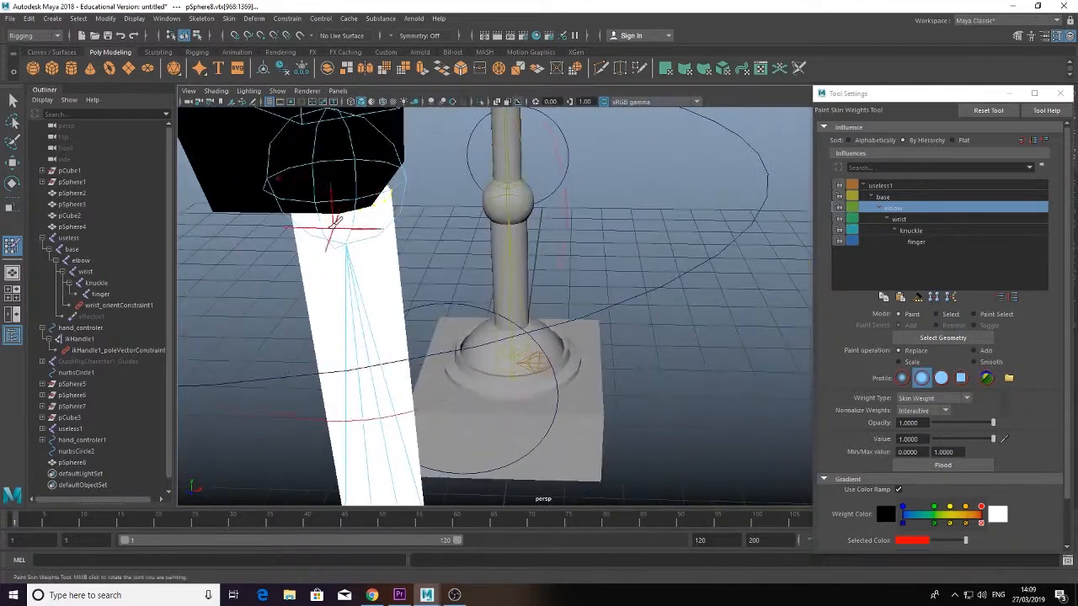
pyautogui.keyDown('alt'); pyautogui.moveTo(326, 238); pyautogui.dragTo(339, 197); pyautogui.keyUp('alt')
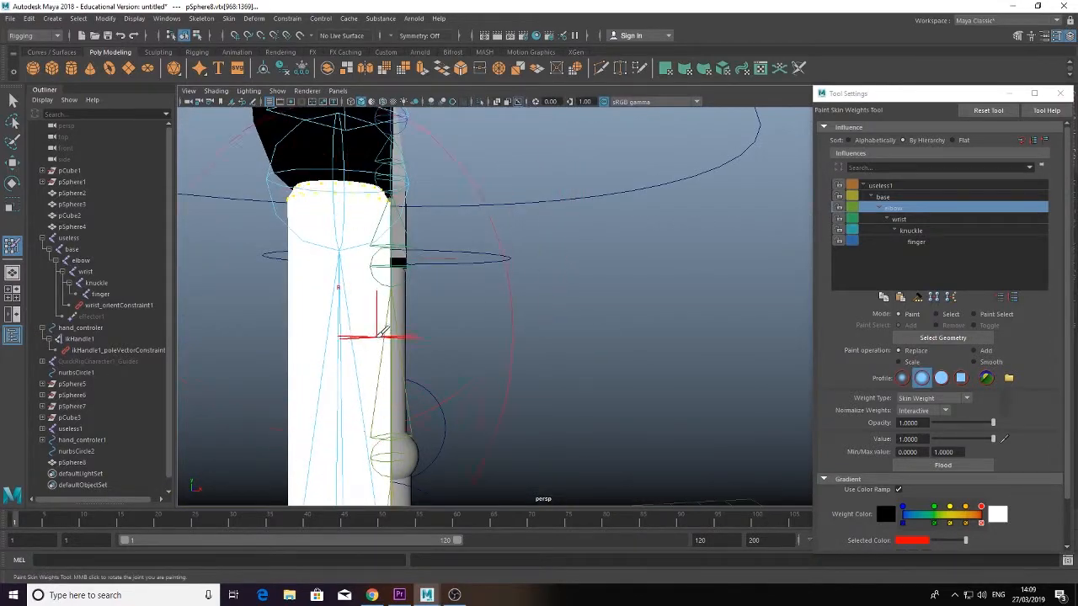
pyautogui.keyDown('alt'); pyautogui.moveTo(366, 336); pyautogui.dragTo(350, 352); pyautogui.keyUp('alt')
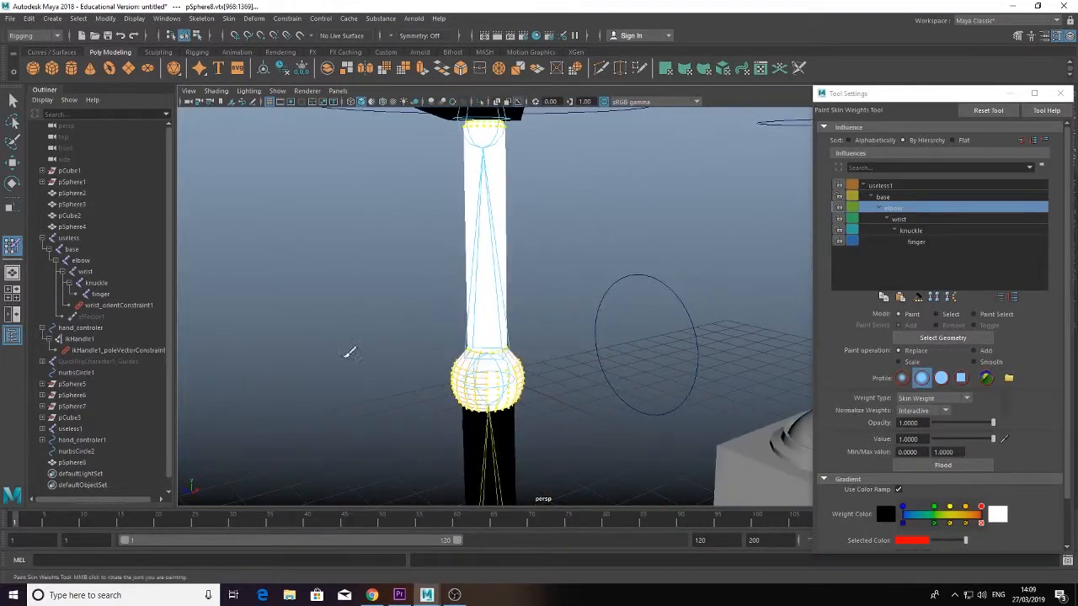
# - Choose the base influence, select all vertices of the second arm's hand and return to Paint mode
pyautogui.click(888, 197)
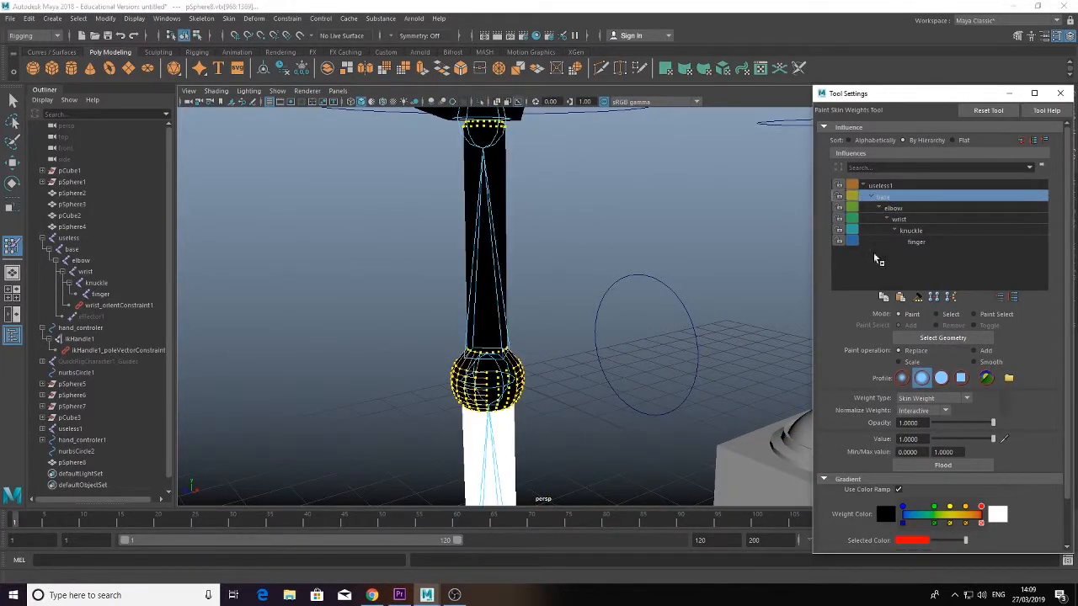
pyautogui.keyDown('alt'); pyautogui.moveTo(581, 298); pyautogui.dragTo(582, 426); pyautogui.keyUp('alt')
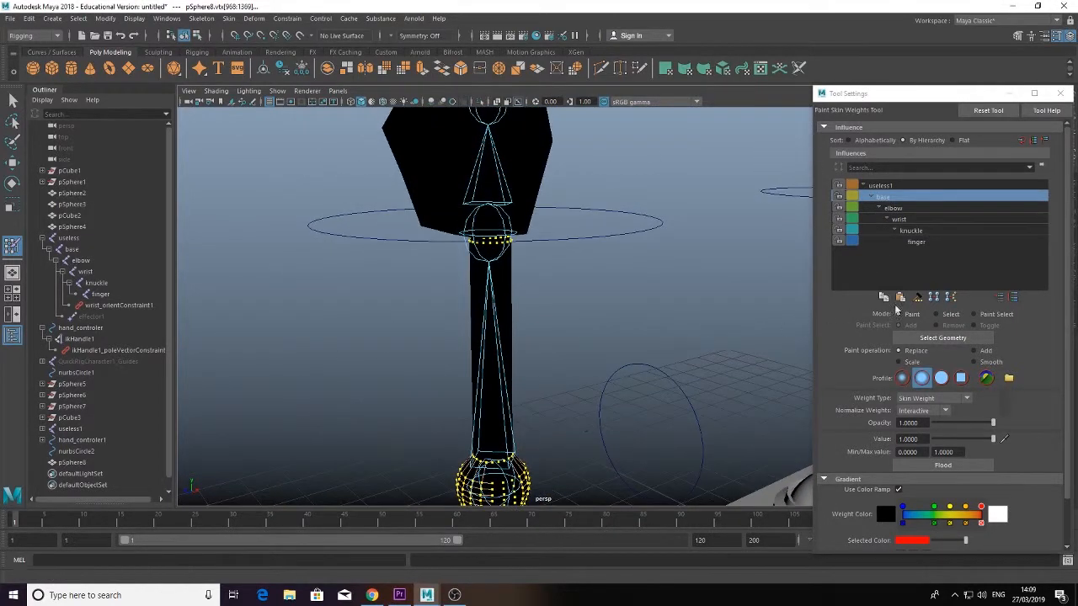
pyautogui.click(945, 313)
pyautogui.click(547, 139)
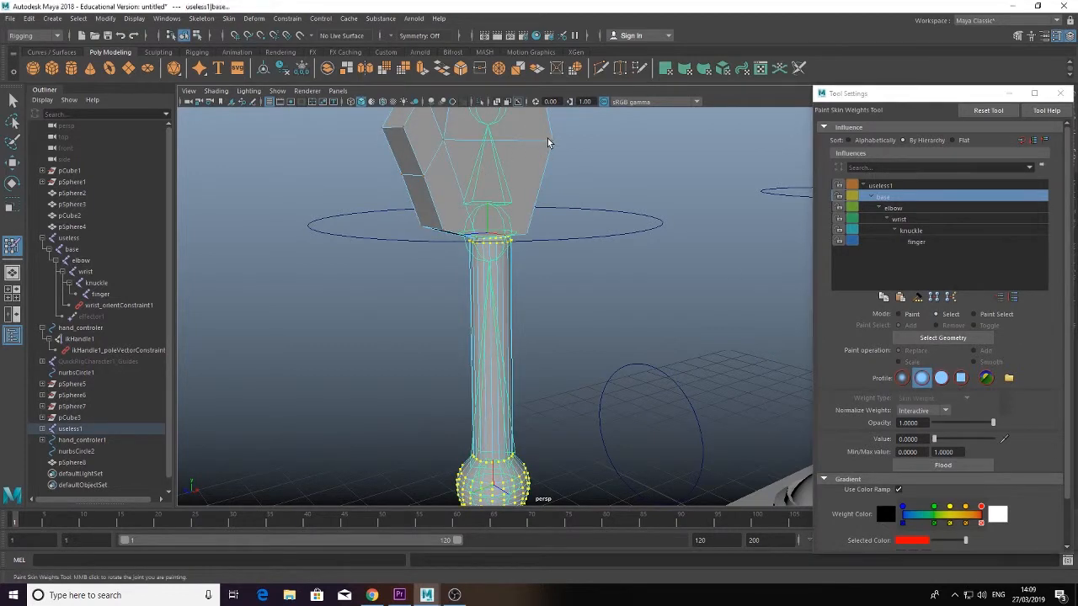
pyautogui.doubleClick(551, 141)
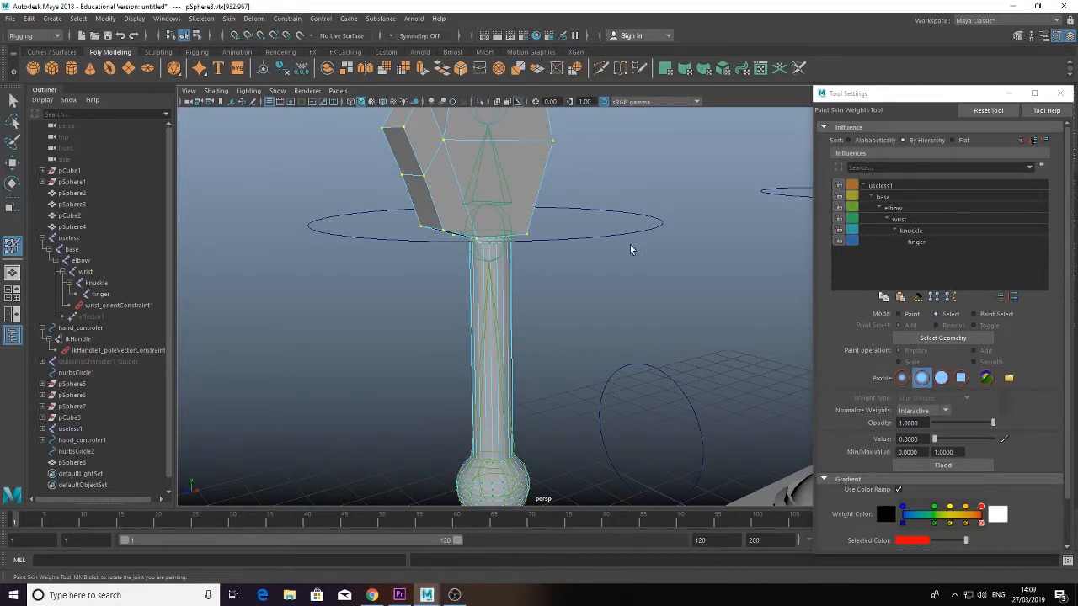
pyautogui.click(898, 314)
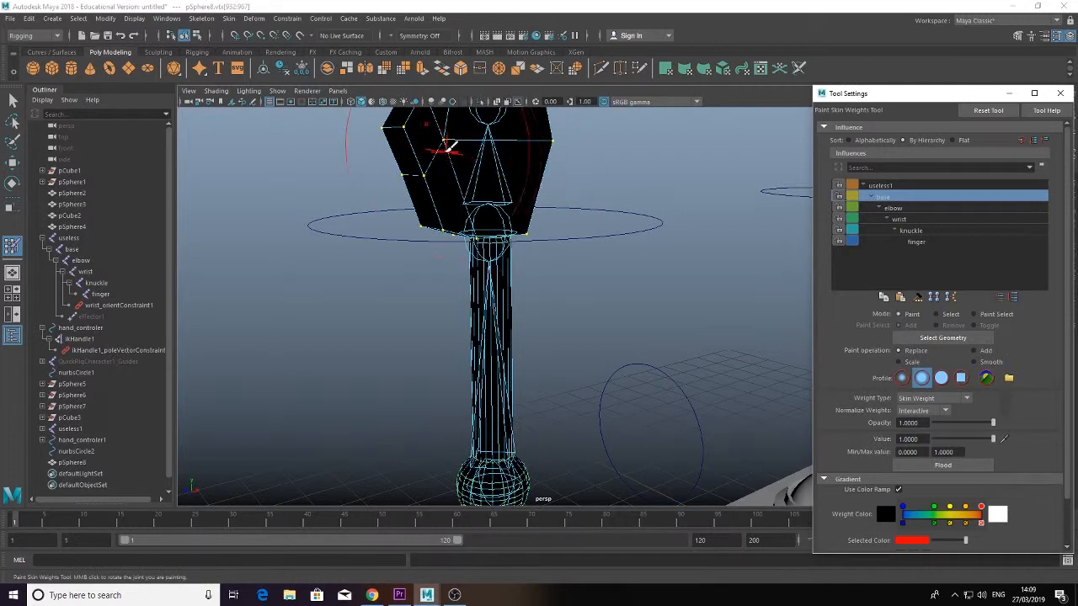
# - Paint the base influence with Replace at value 1.0000 over all sides of the second arm's hand, and undo the last action
pyautogui.moveTo(451, 147)
pyautogui.mouseDown()
pyautogui.moveTo(472, 181)
pyautogui.moveTo(486, 265)
pyautogui.mouseUp()
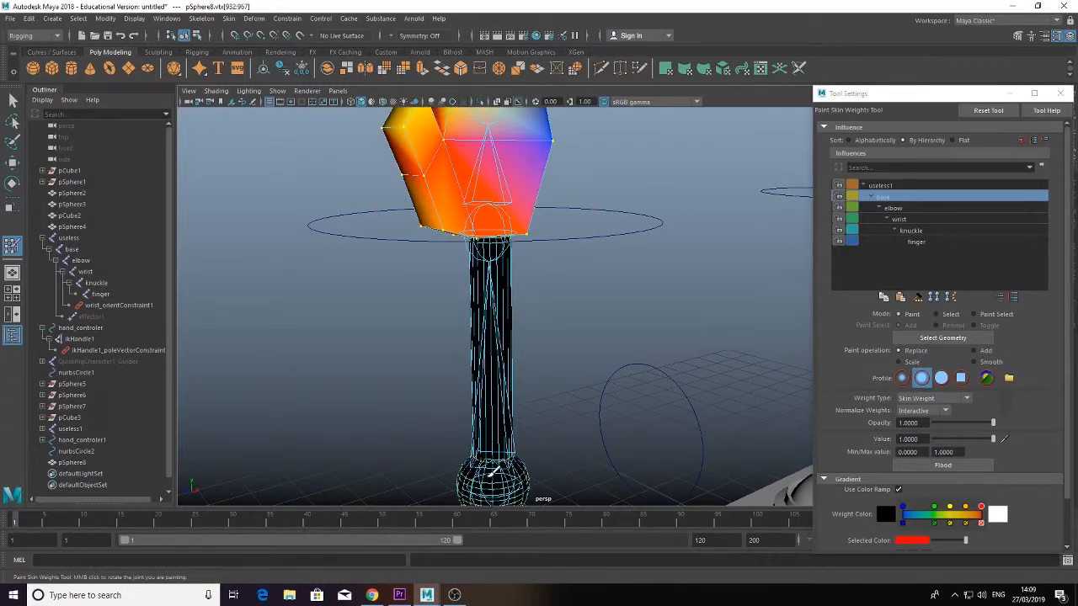
pyautogui.moveTo(450, 165)
pyautogui.mouseDown()
pyautogui.moveTo(409, 122)
pyautogui.moveTo(457, 145)
pyautogui.mouseUp()
pyautogui.keyDown('alt'); pyautogui.moveTo(457, 145); pyautogui.dragTo(435, 196, button='middle'); pyautogui.keyUp('alt')
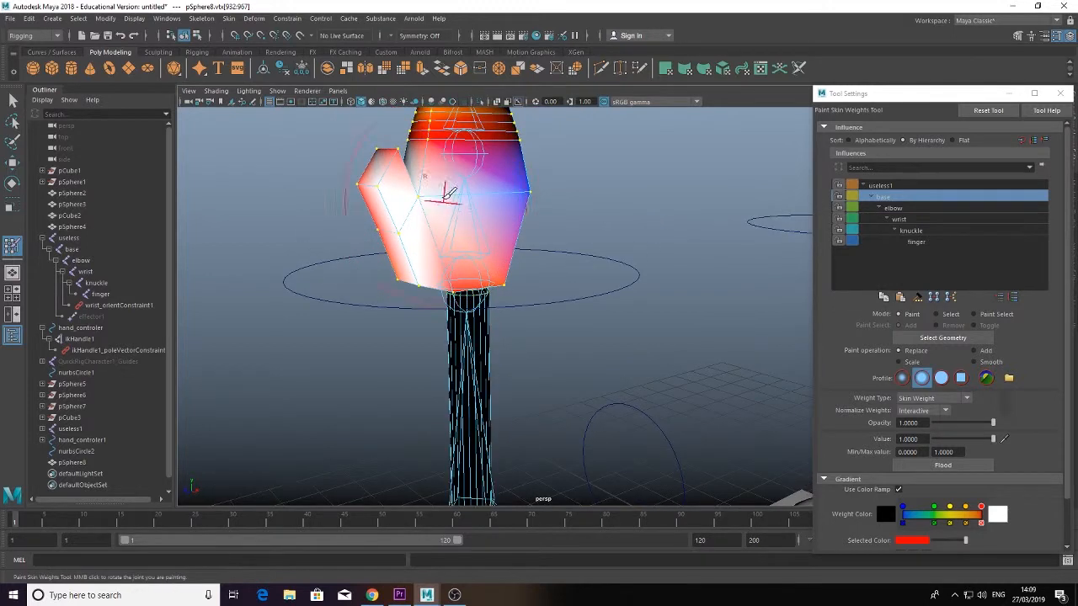
pyautogui.moveTo(433, 278)
pyautogui.mouseDown()
pyautogui.moveTo(507, 280)
pyautogui.moveTo(529, 190)
pyautogui.moveTo(373, 172)
pyautogui.moveTo(387, 153)
pyautogui.moveTo(380, 222)
pyautogui.moveTo(407, 249)
pyautogui.moveTo(448, 262)
pyautogui.moveTo(614, 255)
pyautogui.moveTo(636, 313)
pyautogui.moveTo(566, 306)
pyautogui.moveTo(549, 322)
pyautogui.mouseUp()
pyautogui.moveTo(531, 221)
pyautogui.mouseDown()
pyautogui.moveTo(537, 208)
pyautogui.moveTo(583, 198)
pyautogui.moveTo(556, 156)
pyautogui.moveTo(590, 134)
pyautogui.moveTo(548, 147)
pyautogui.mouseUp()
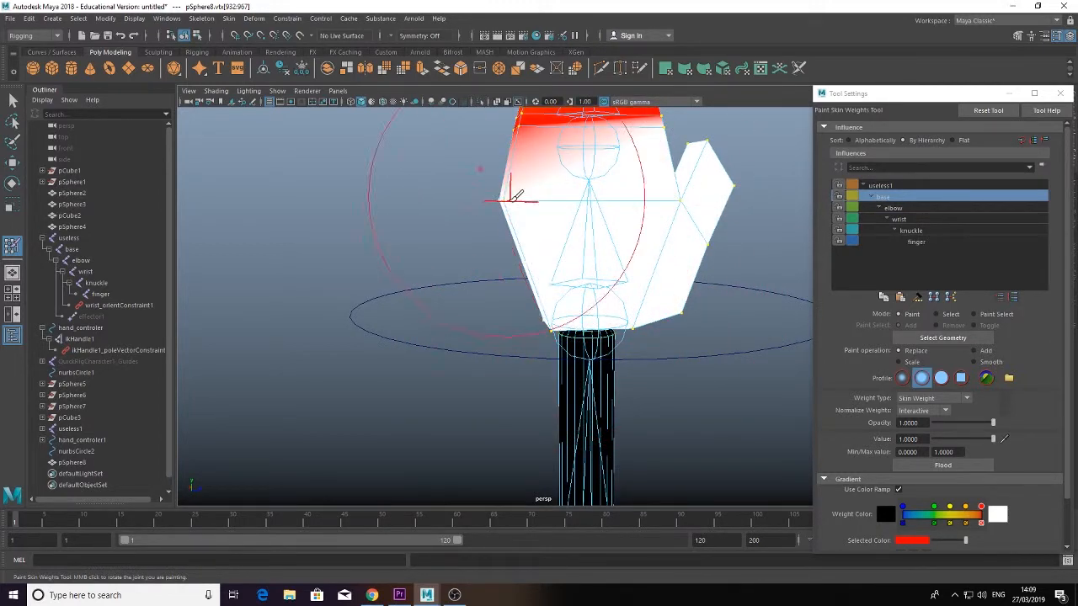
pyautogui.moveTo(511, 195)
pyautogui.keyDown('alt'); pyautogui.mouseDown()
pyautogui.moveTo(606, 212)
pyautogui.moveTo(674, 202)
pyautogui.moveTo(683, 156)
pyautogui.mouseUp(); pyautogui.keyUp('alt')
pyautogui.keyDown('alt'); pyautogui.moveTo(683, 148); pyautogui.dragTo(667, 271, button='middle'); pyautogui.keyUp('alt')
pyautogui.moveTo(668, 227)
pyautogui.mouseDown()
pyautogui.moveTo(669, 170)
pyautogui.moveTo(729, 165)
pyautogui.mouseUp()
pyautogui.moveTo(633, 217)
pyautogui.mouseDown()
pyautogui.moveTo(657, 166)
pyautogui.moveTo(596, 179)
pyautogui.moveTo(621, 204)
pyautogui.moveTo(623, 265)
pyautogui.moveTo(653, 239)
pyautogui.moveTo(522, 222)
pyautogui.moveTo(585, 272)
pyautogui.moveTo(344, 161)
pyautogui.moveTo(497, 113)
pyautogui.moveTo(446, 244)
pyautogui.moveTo(455, 214)
pyautogui.moveTo(392, 294)
pyautogui.moveTo(380, 255)
pyautogui.moveTo(421, 270)
pyautogui.moveTo(480, 256)
pyautogui.mouseUp()
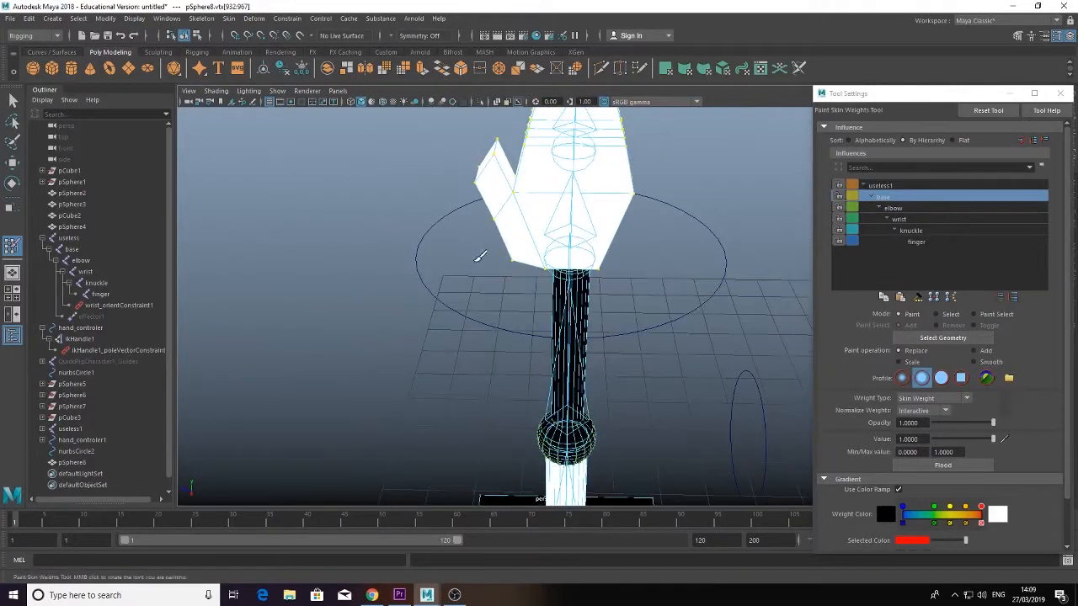
pyautogui.hotkey('ctrl', 'z')
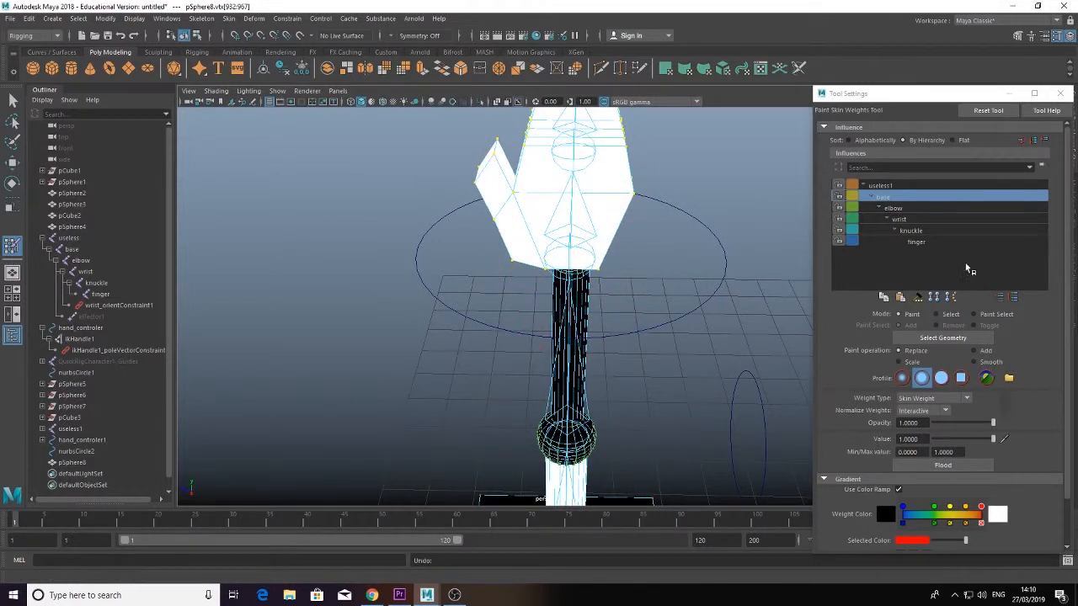
# - Choose the wrist influence for the second arm and return the skin weights tool to Paint mode
pyautogui.click(900, 219)
pyautogui.click(913, 230)
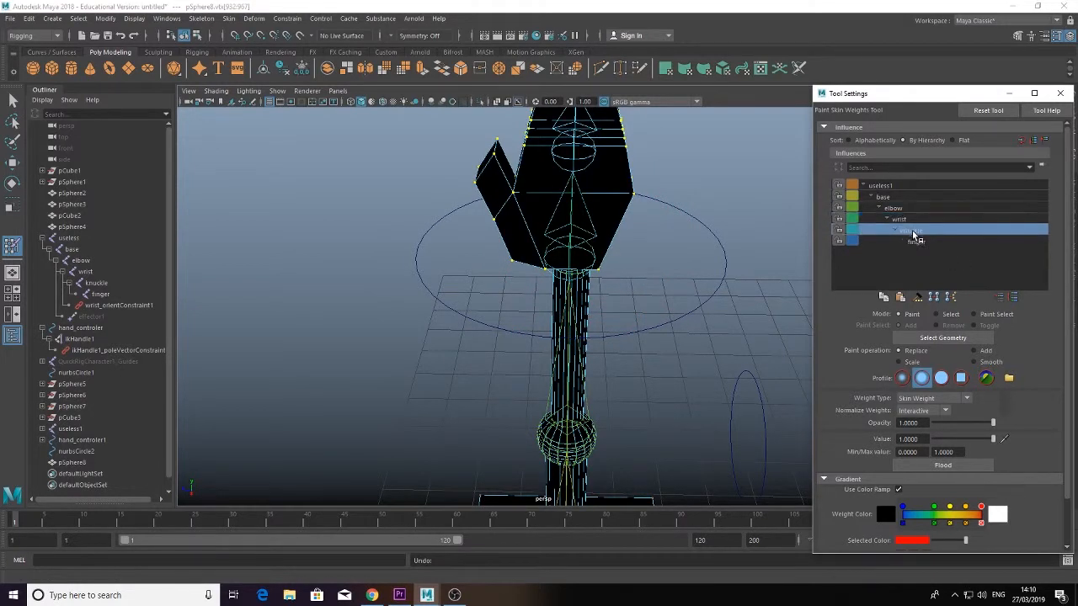
pyautogui.click(899, 219)
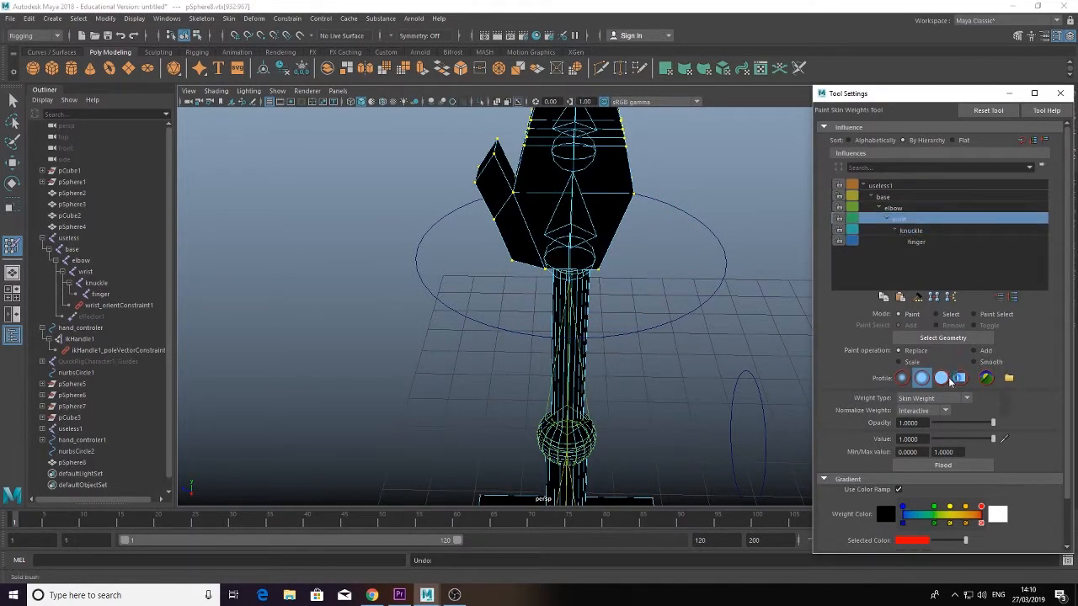
pyautogui.click(943, 338)
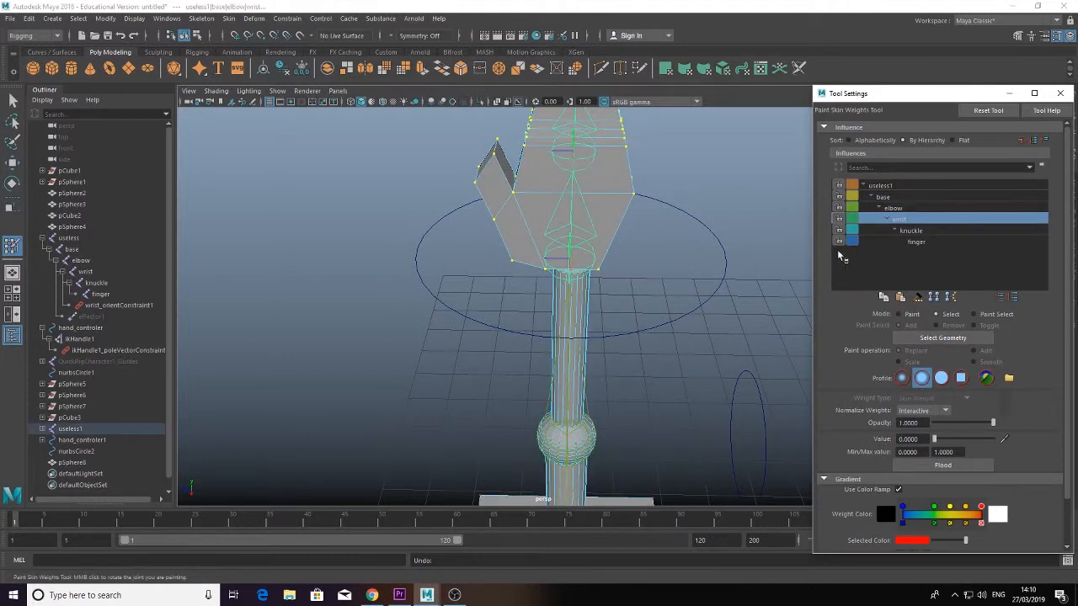
pyautogui.click(899, 315)
# - Paint the wrist influence with Replace at value 1.0000 over the whole hand, covering the palm, thumb and fingers from every side
pyautogui.moveTo(497, 222)
pyautogui.mouseDown()
pyautogui.moveTo(596, 234)
pyautogui.moveTo(548, 258)
pyautogui.moveTo(548, 180)
pyautogui.moveTo(505, 202)
pyautogui.moveTo(493, 189)
pyautogui.moveTo(529, 240)
pyautogui.moveTo(622, 233)
pyautogui.mouseUp()
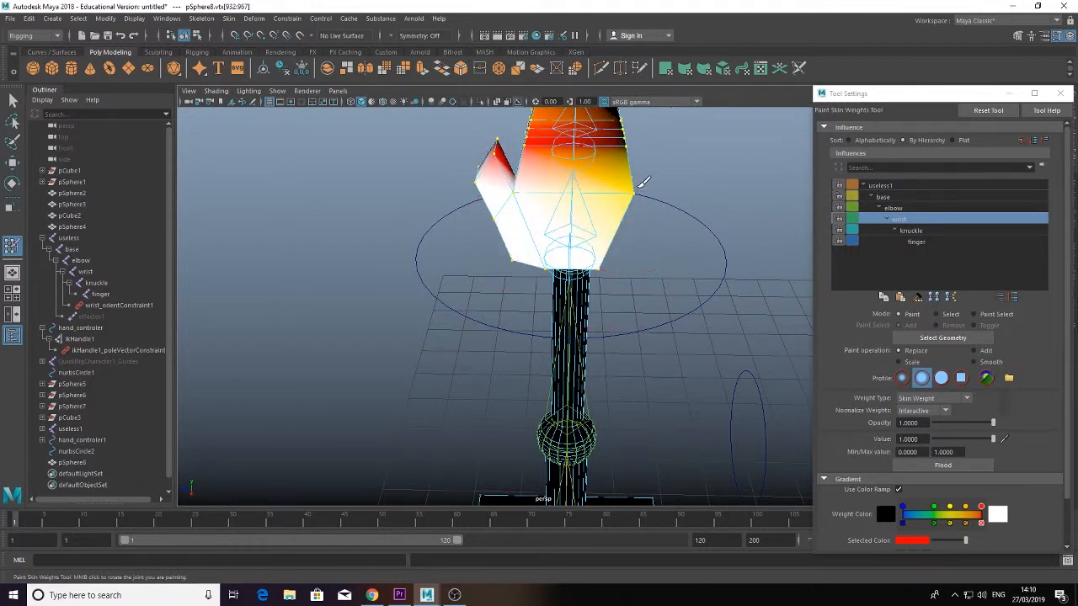
pyautogui.moveTo(643, 181)
pyautogui.mouseDown()
pyautogui.moveTo(589, 134)
pyautogui.moveTo(552, 122)
pyautogui.moveTo(534, 154)
pyautogui.moveTo(498, 145)
pyautogui.mouseUp()
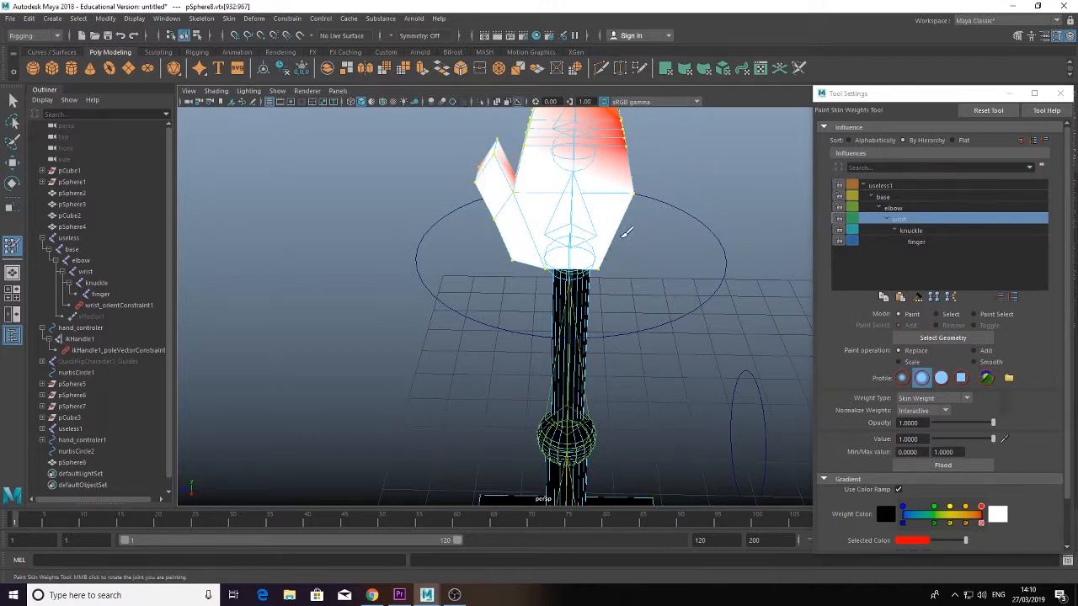
pyautogui.moveTo(654, 212)
pyautogui.keyDown('alt'); pyautogui.mouseDown()
pyautogui.moveTo(615, 274)
pyautogui.moveTo(601, 360)
pyautogui.mouseUp(); pyautogui.keyUp('alt')
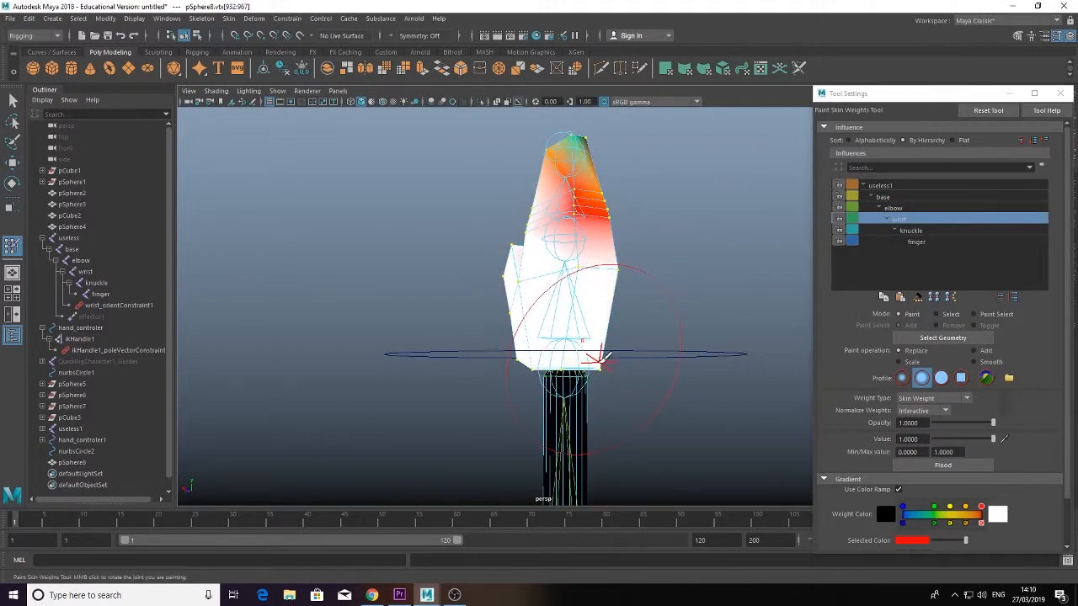
pyautogui.moveTo(593, 168)
pyautogui.mouseDown()
pyautogui.moveTo(583, 212)
pyautogui.moveTo(609, 187)
pyautogui.mouseUp()
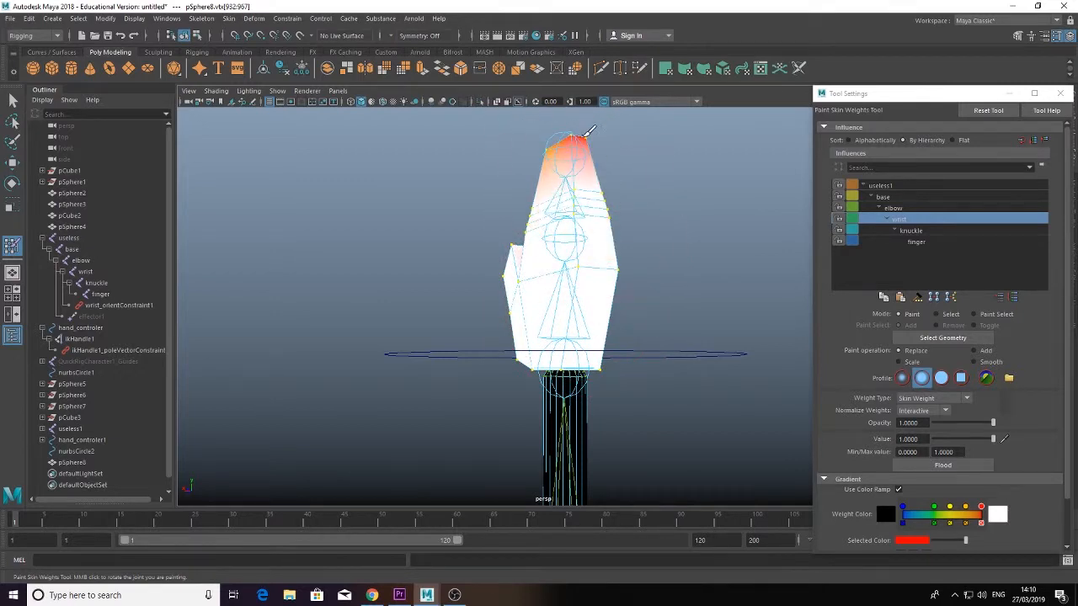
pyautogui.moveTo(584, 137)
pyautogui.mouseDown()
pyautogui.moveTo(562, 152)
pyautogui.moveTo(686, 178)
pyautogui.moveTo(604, 183)
pyautogui.mouseUp()
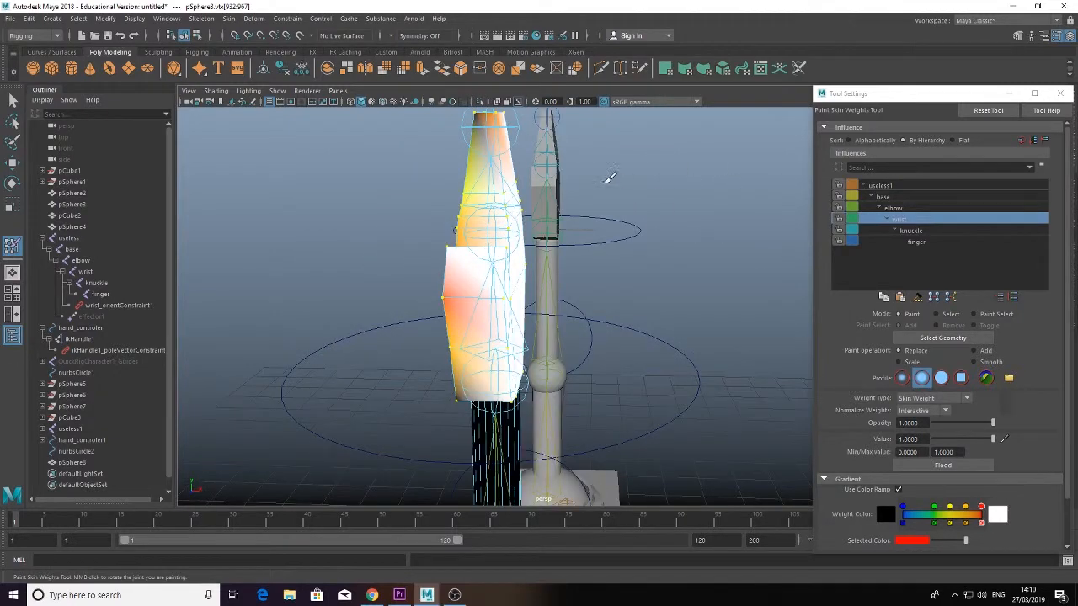
pyautogui.keyDown('alt'); pyautogui.moveTo(537, 133); pyautogui.dragTo(545, 195, button='middle'); pyautogui.keyUp('alt')
pyautogui.moveTo(502, 210)
pyautogui.mouseDown()
pyautogui.moveTo(494, 287)
pyautogui.moveTo(477, 296)
pyautogui.moveTo(475, 439)
pyautogui.moveTo(502, 379)
pyautogui.mouseUp()
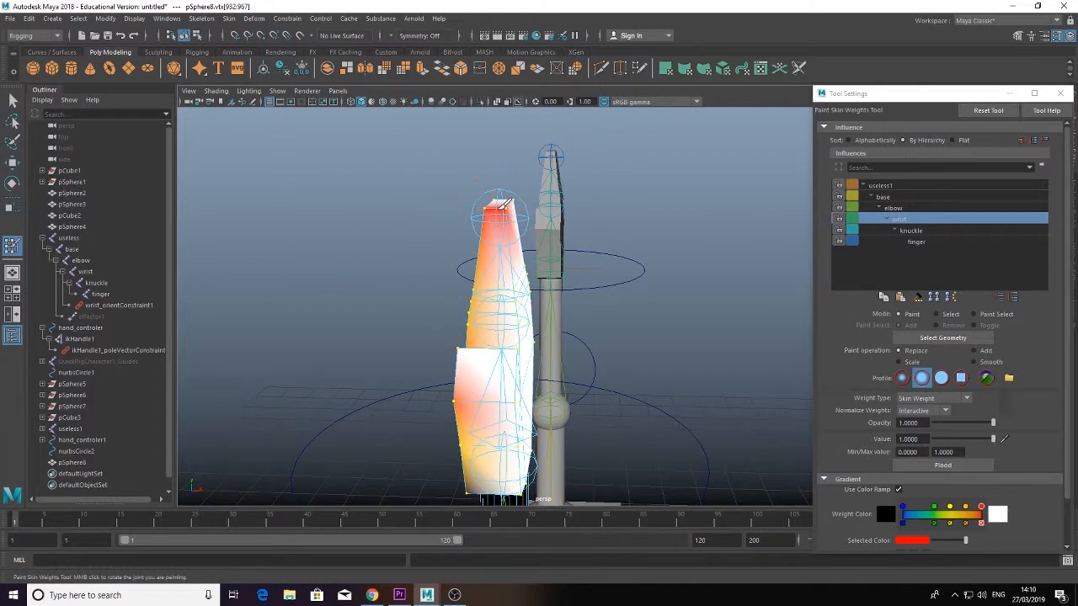
pyautogui.moveTo(495, 339)
pyautogui.mouseDown()
pyautogui.moveTo(482, 362)
pyautogui.moveTo(494, 386)
pyautogui.moveTo(522, 378)
pyautogui.moveTo(590, 397)
pyautogui.moveTo(601, 441)
pyautogui.moveTo(552, 489)
pyautogui.moveTo(376, 428)
pyautogui.moveTo(222, 405)
pyautogui.moveTo(231, 334)
pyautogui.moveTo(548, 421)
pyautogui.moveTo(640, 395)
pyautogui.mouseUp()
# - Choose the knuckle influence and shrink the brush to fit the finger section of the hand
pyautogui.click(912, 230)
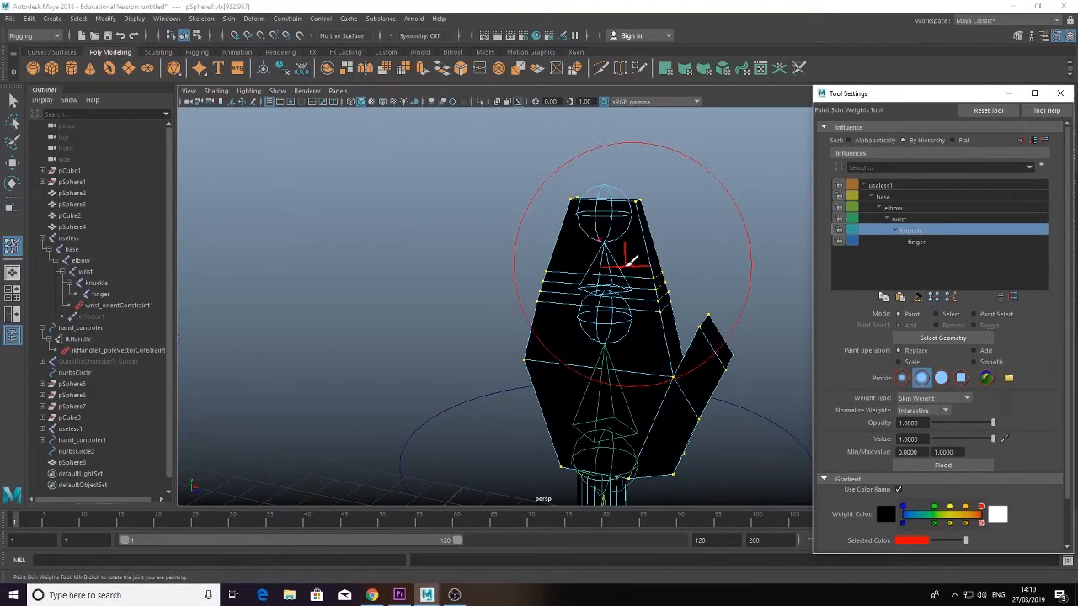
pyautogui.keyDown('alt'); pyautogui.moveTo(626, 260); pyautogui.dragTo(573, 274); pyautogui.keyUp('alt')
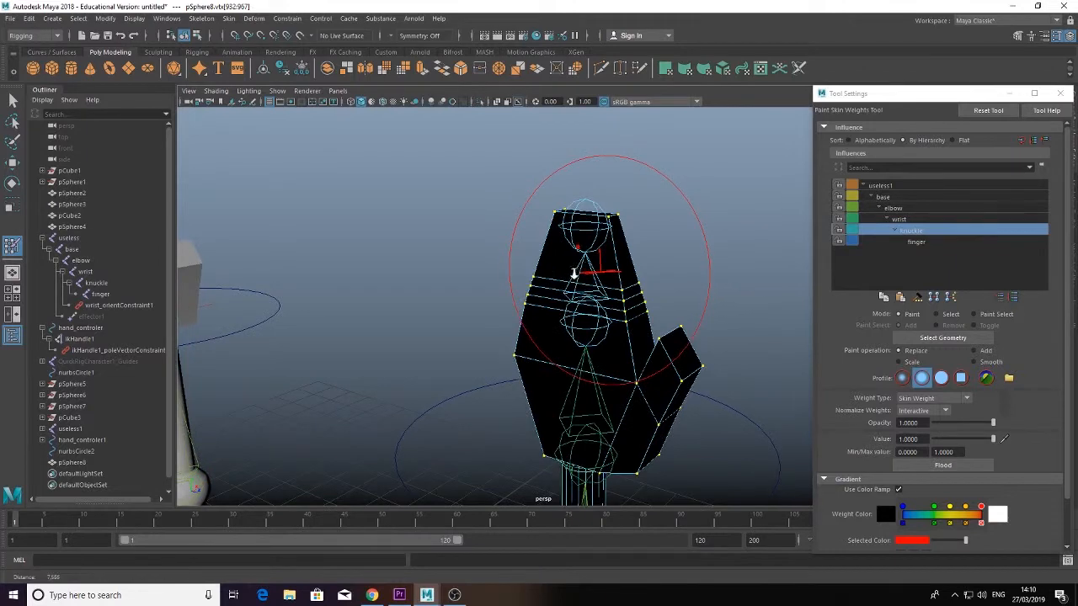
pyautogui.keyDown('alt'); pyautogui.moveTo(574, 274); pyautogui.dragTo(593, 269, button='right'); pyautogui.keyUp('alt')
pyautogui.press('b')
pyautogui.moveTo(604, 265); pyautogui.dragTo(563, 274)
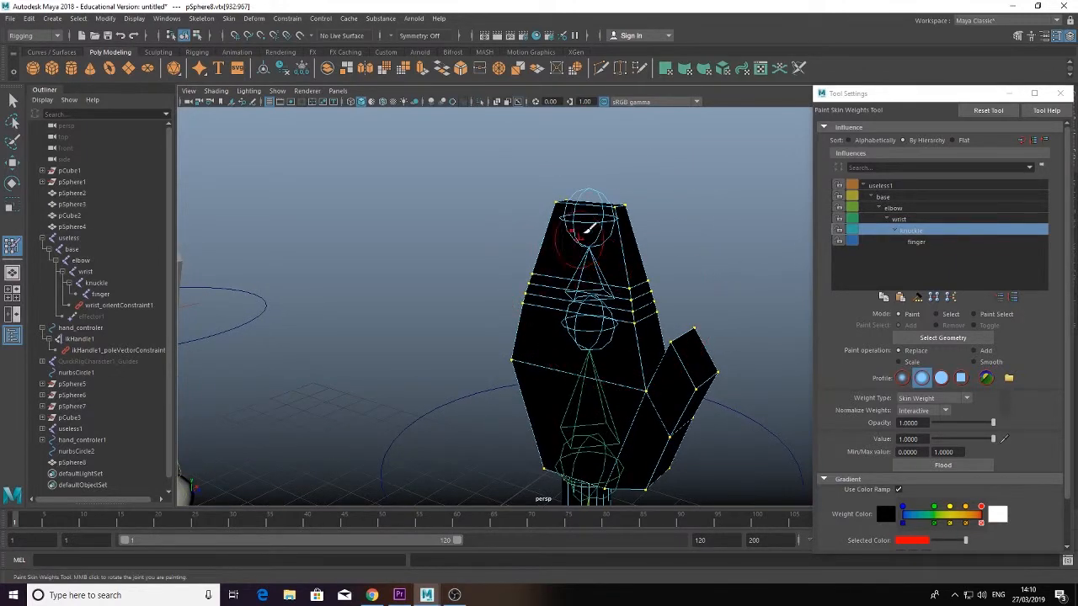
# - Paint the knuckle influence at value 1.0000 on all sides of the finger section, from the tip down to the upper knuckle edge loops
pyautogui.moveTo(589, 227)
pyautogui.mouseDown()
pyautogui.moveTo(581, 202)
pyautogui.moveTo(638, 204)
pyautogui.moveTo(593, 223)
pyautogui.moveTo(650, 219)
pyautogui.moveTo(571, 203)
pyautogui.mouseUp()
pyautogui.click(603, 212)
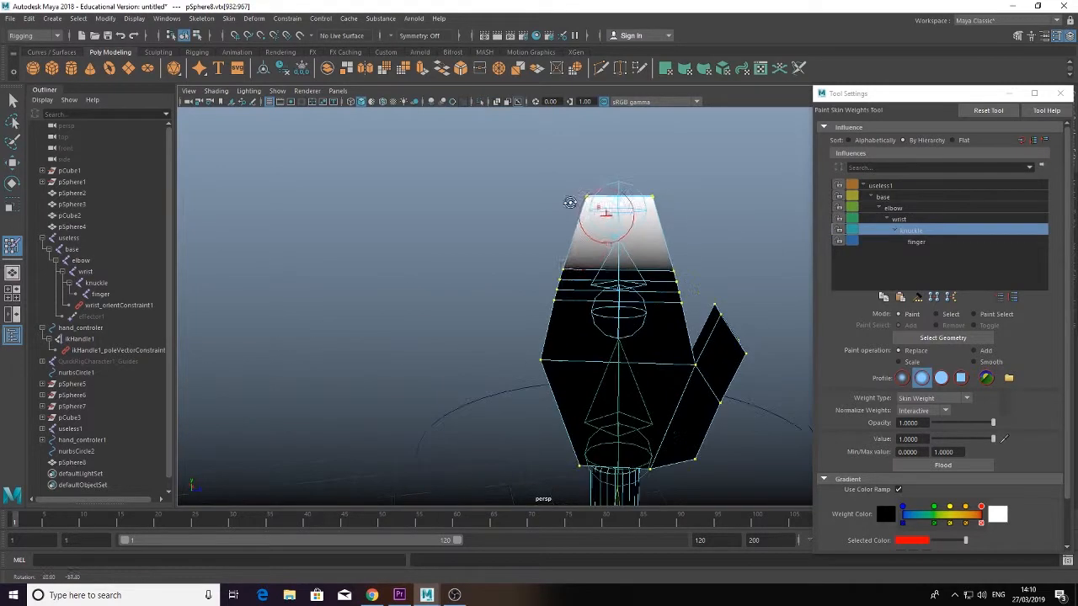
pyautogui.moveTo(573, 247)
pyautogui.mouseDown()
pyautogui.moveTo(660, 241)
pyautogui.moveTo(671, 257)
pyautogui.moveTo(570, 241)
pyautogui.moveTo(681, 241)
pyautogui.moveTo(633, 248)
pyautogui.mouseUp()
pyautogui.moveTo(540, 253)
pyautogui.mouseDown()
pyautogui.moveTo(449, 252)
pyautogui.moveTo(606, 255)
pyautogui.moveTo(590, 255)
pyautogui.mouseUp()
pyautogui.moveTo(539, 255)
pyautogui.mouseDown()
pyautogui.moveTo(489, 256)
pyautogui.moveTo(707, 252)
pyautogui.moveTo(693, 241)
pyautogui.moveTo(699, 250)
pyautogui.mouseUp()
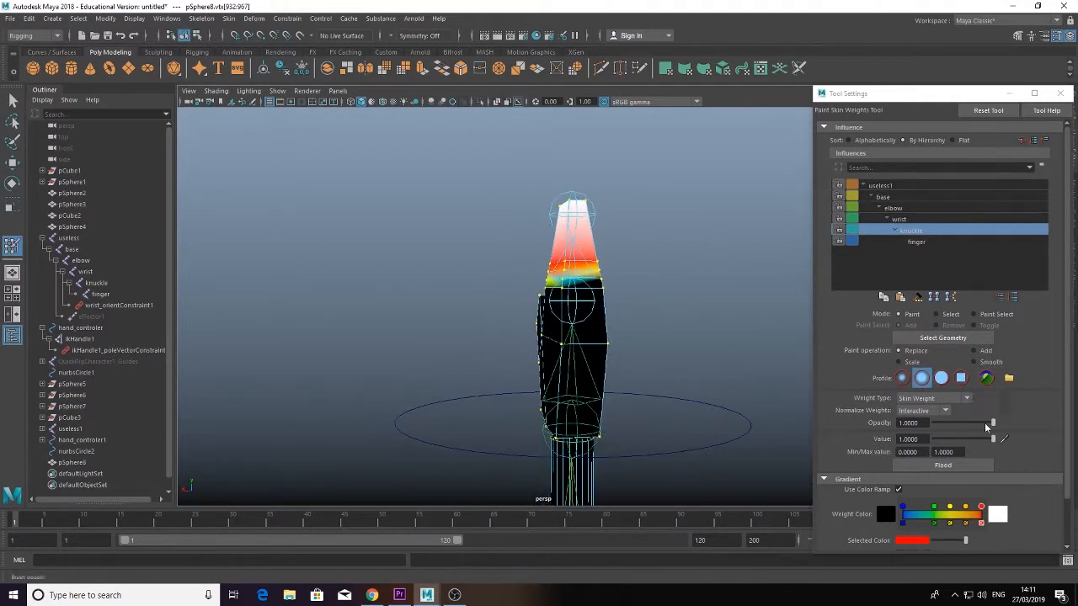
# - Try painting the knuckle edge loops with the knuckle influence at value 0.1845, and undo the stroke
pyautogui.moveTo(993, 423); pyautogui.dragTo(969, 424)
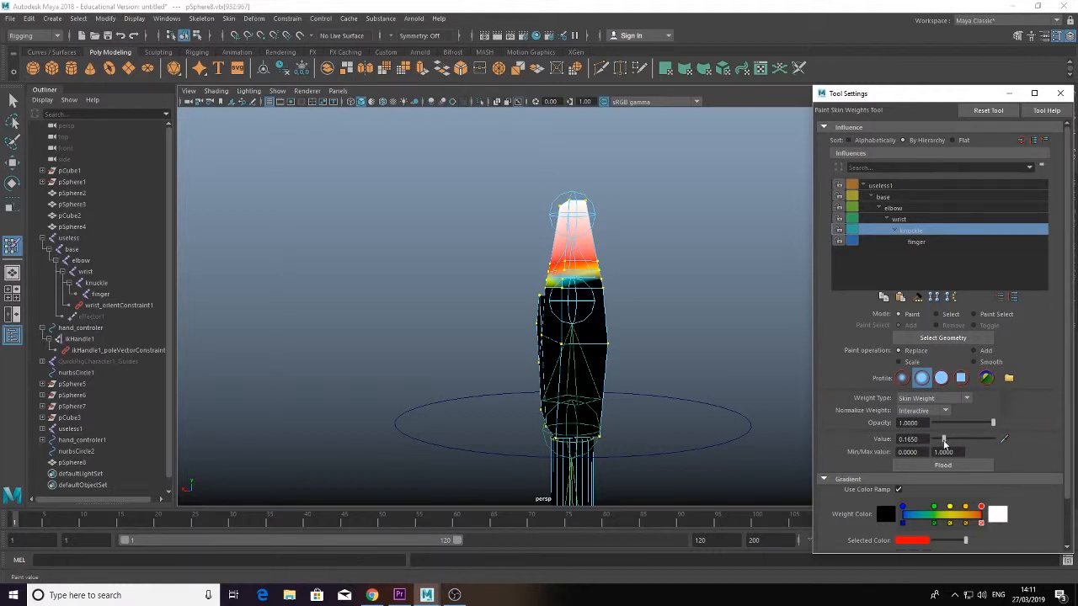
pyautogui.keyDown('alt'); pyautogui.moveTo(644, 294); pyautogui.dragTo(570, 265); pyautogui.keyUp('alt')
pyautogui.moveTo(583, 263)
pyautogui.keyDown('alt'); pyautogui.mouseDown(button='right')
pyautogui.moveTo(633, 281)
pyautogui.moveTo(662, 263)
pyautogui.mouseUp(button='right'); pyautogui.keyUp('alt')
pyautogui.click(625, 258)
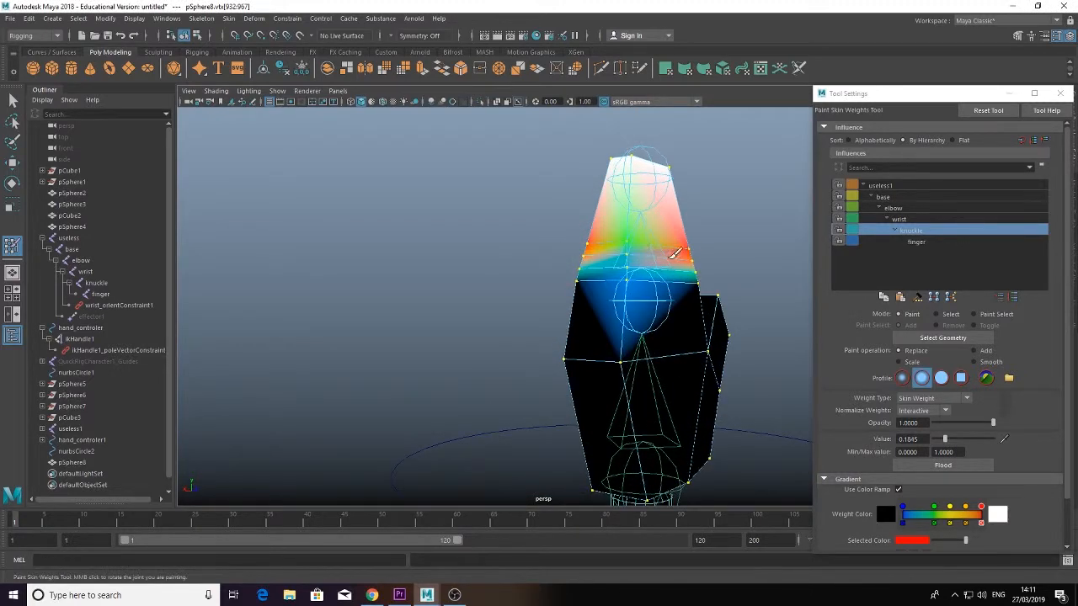
pyautogui.hotkey('ctrl', 'z')
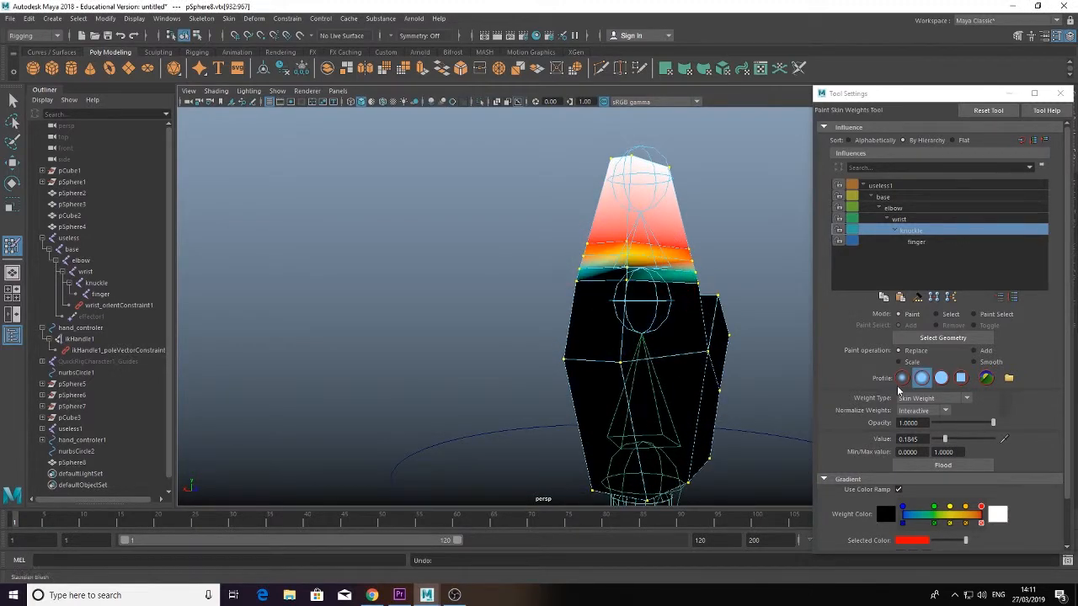
# - Paint the knuckle influence at value 0.3204 around the knuckle edge loops on all sides of the hand, and raise the value to 0.4563
pyautogui.moveTo(944, 439); pyautogui.dragTo(948, 442)
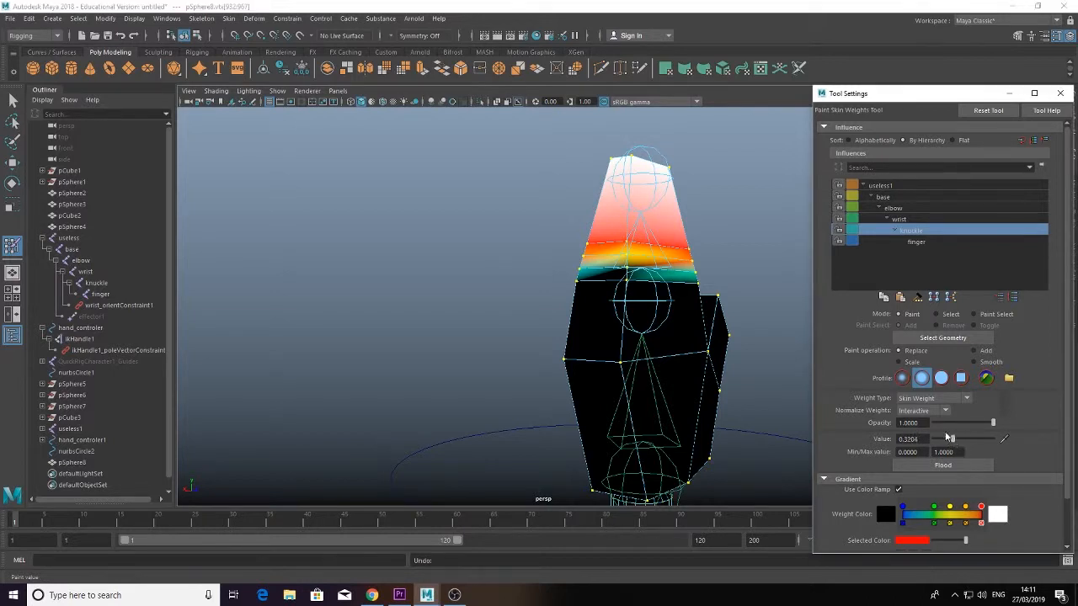
pyautogui.click(639, 256)
pyautogui.click(598, 253)
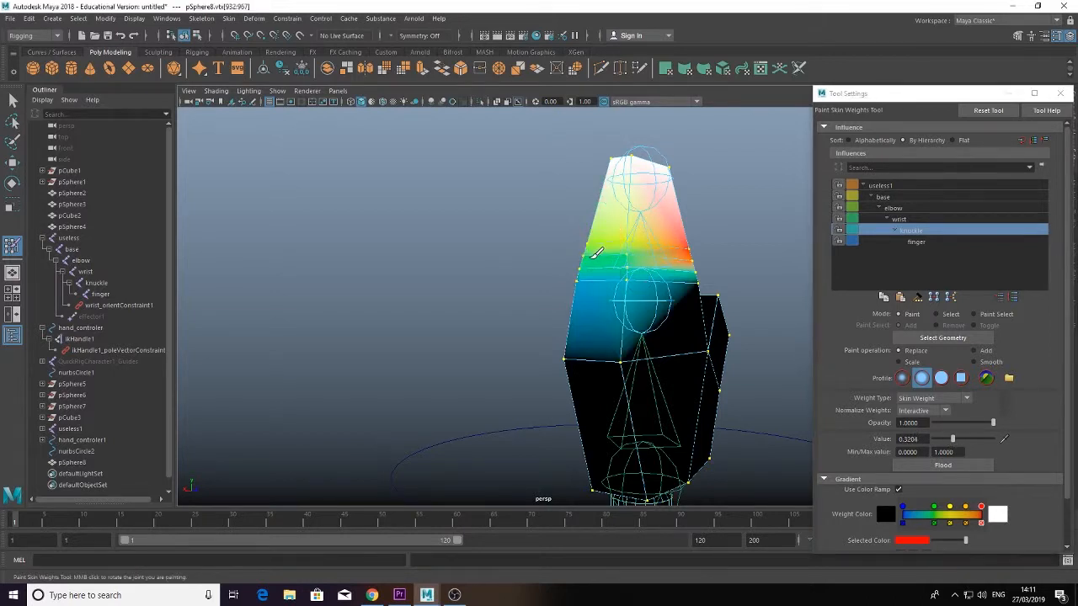
pyautogui.keyDown('alt'); pyautogui.moveTo(661, 259); pyautogui.dragTo(623, 246); pyautogui.keyUp('alt')
pyautogui.click(736, 248)
pyautogui.moveTo(737, 246)
pyautogui.keyDown('alt'); pyautogui.mouseDown()
pyautogui.moveTo(451, 252)
pyautogui.moveTo(462, 251)
pyautogui.mouseUp(); pyautogui.keyUp('alt')
pyautogui.click(460, 241)
pyautogui.moveTo(953, 438); pyautogui.dragTo(962, 439)
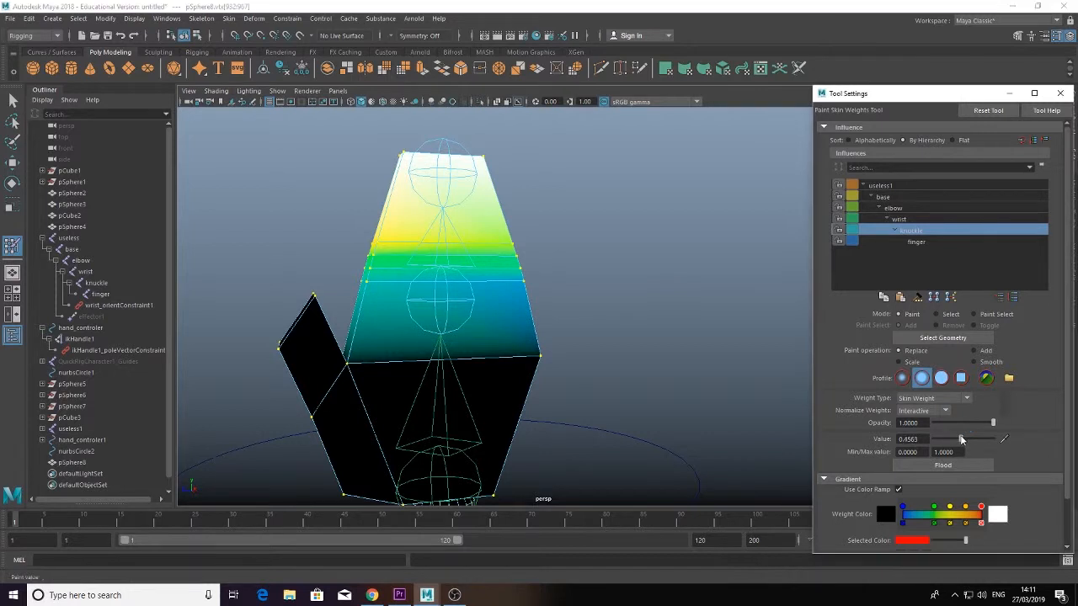
# - Paint the wrist influence at value 1.0000 along the lowest knuckle edge loop, undo the last stroke, and check the blend around the hand
pyautogui.click(899, 219)
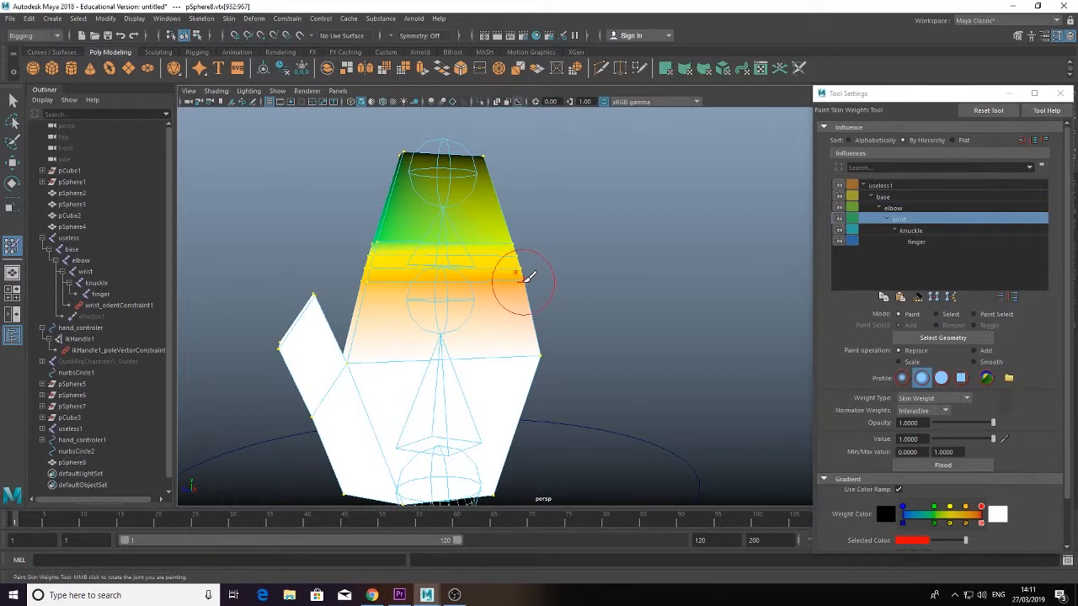
pyautogui.moveTo(529, 276)
pyautogui.mouseDown()
pyautogui.moveTo(366, 287)
pyautogui.moveTo(385, 300)
pyautogui.moveTo(379, 284)
pyautogui.mouseUp()
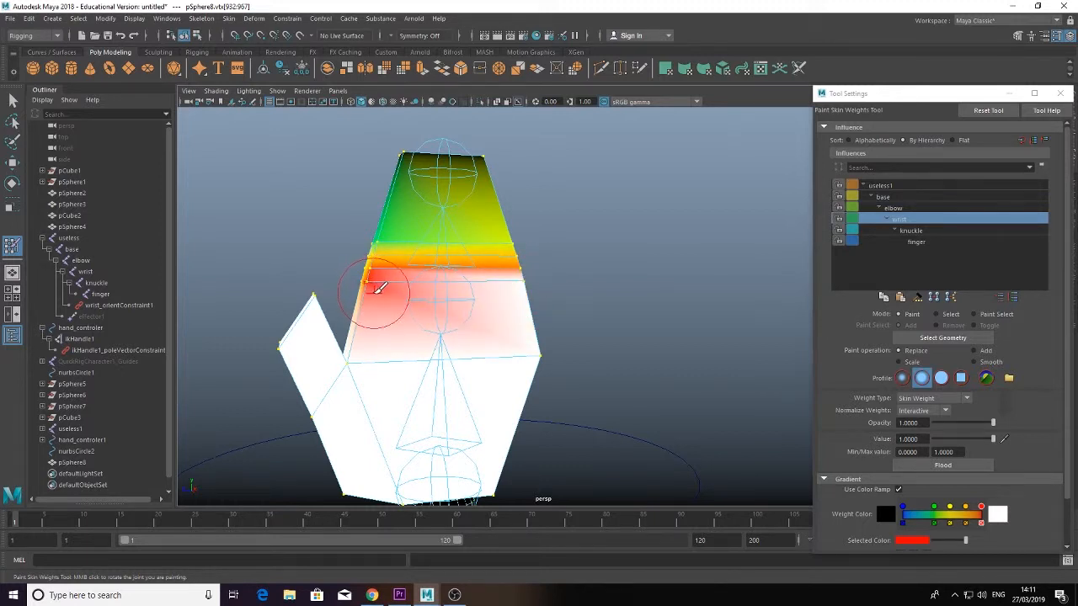
pyautogui.hotkey('ctrl', 'z')
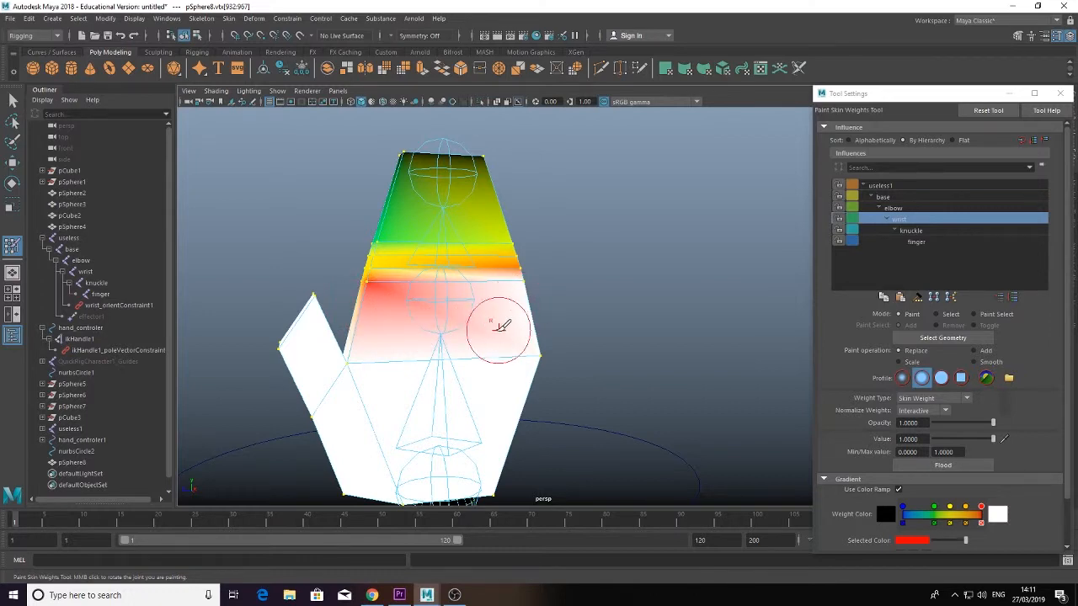
pyautogui.moveTo(502, 325)
pyautogui.keyDown('alt'); pyautogui.mouseDown()
pyautogui.moveTo(632, 331)
pyautogui.moveTo(686, 301)
pyautogui.mouseUp(); pyautogui.keyUp('alt')
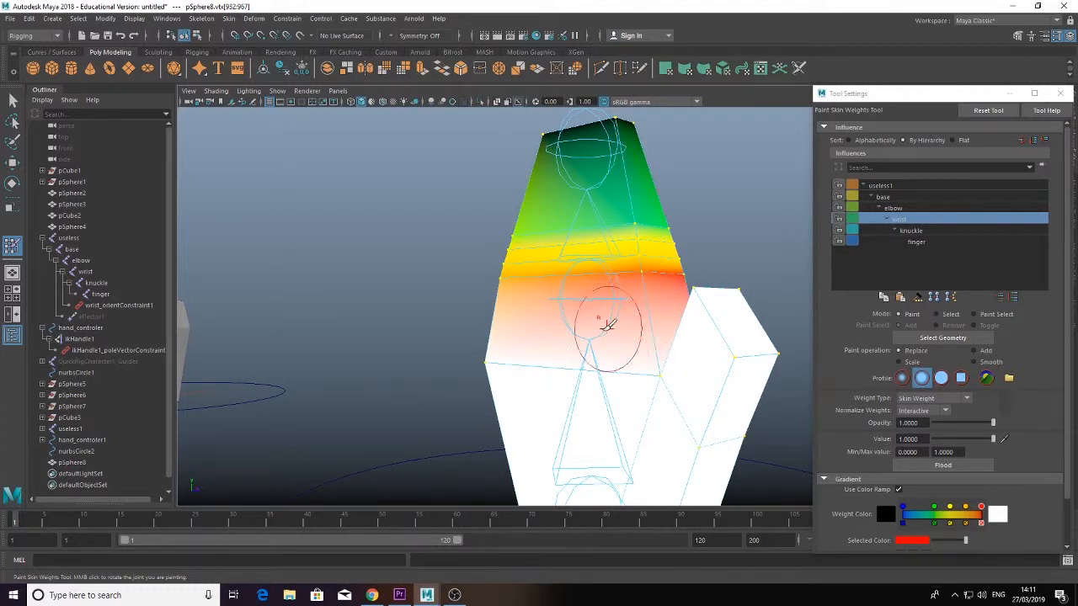
pyautogui.keyDown('alt'); pyautogui.moveTo(606, 314); pyautogui.dragTo(710, 320); pyautogui.keyUp('alt')
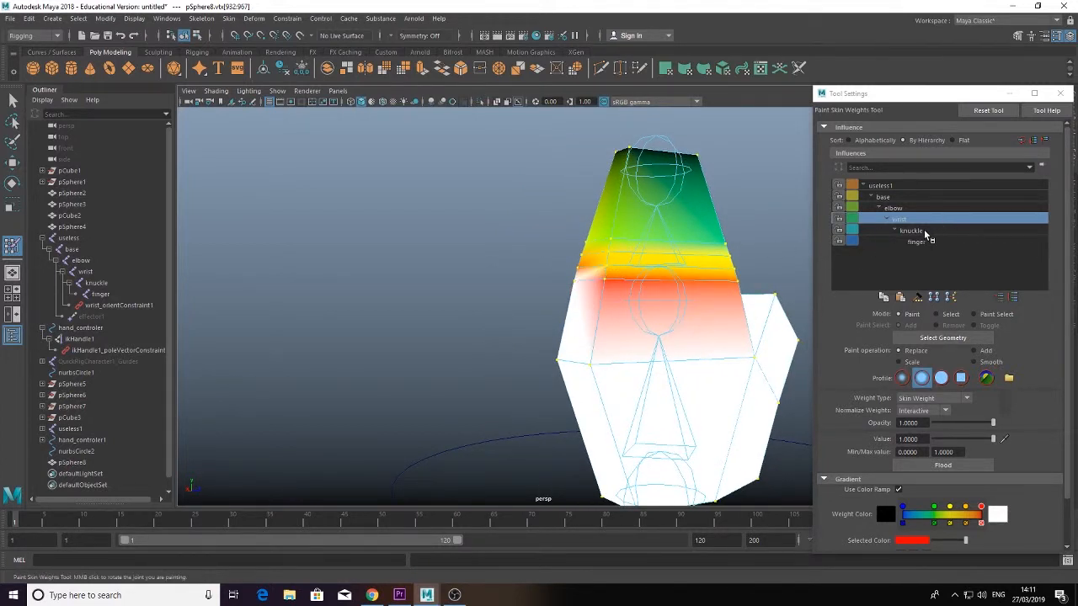
pyautogui.keyDown('alt'); pyautogui.moveTo(698, 313); pyautogui.dragTo(808, 316); pyautogui.keyUp('alt')
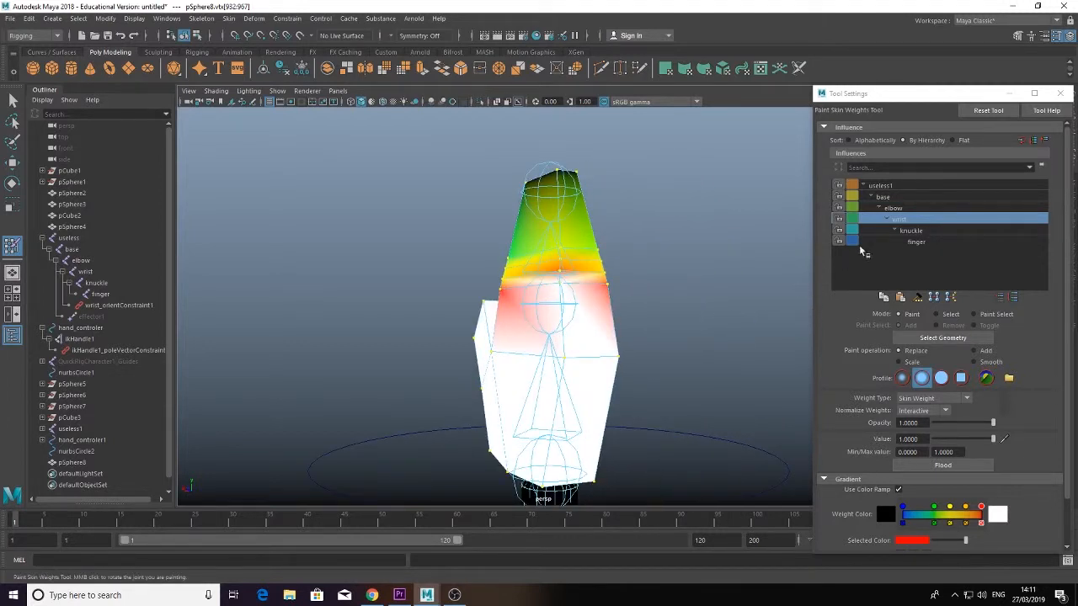
# - Paint the knuckle influence at value 0.2913 on the knuckle edge loops at the hand's narrow side, and raise the value to 1.0000
pyautogui.click(912, 231)
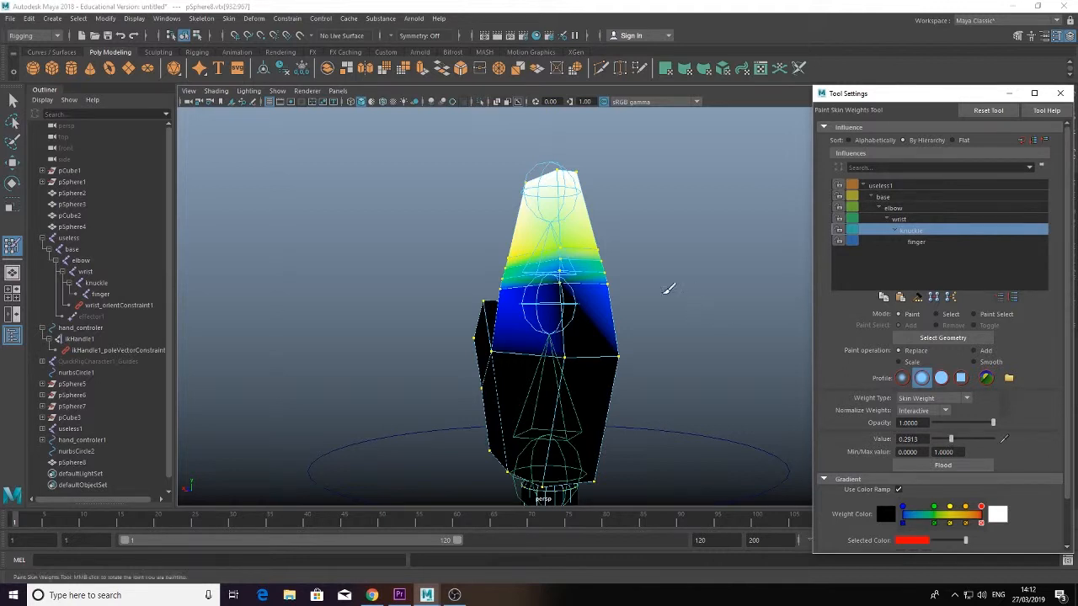
pyautogui.click(562, 260)
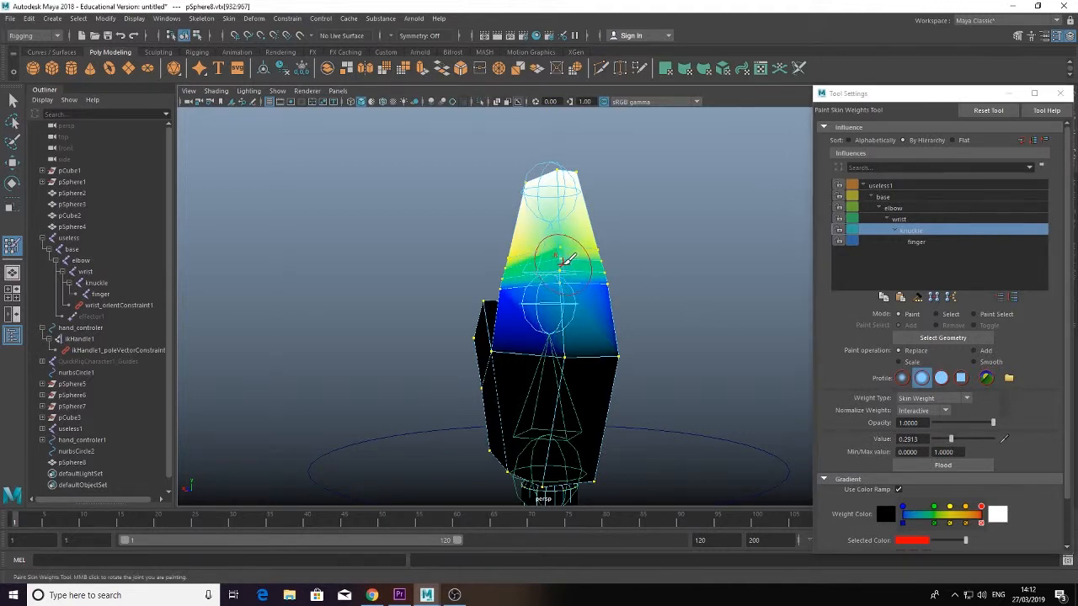
pyautogui.moveTo(565, 261)
pyautogui.keyDown('alt'); pyautogui.mouseDown()
pyautogui.moveTo(556, 261)
pyautogui.moveTo(575, 265)
pyautogui.mouseUp(); pyautogui.keyUp('alt')
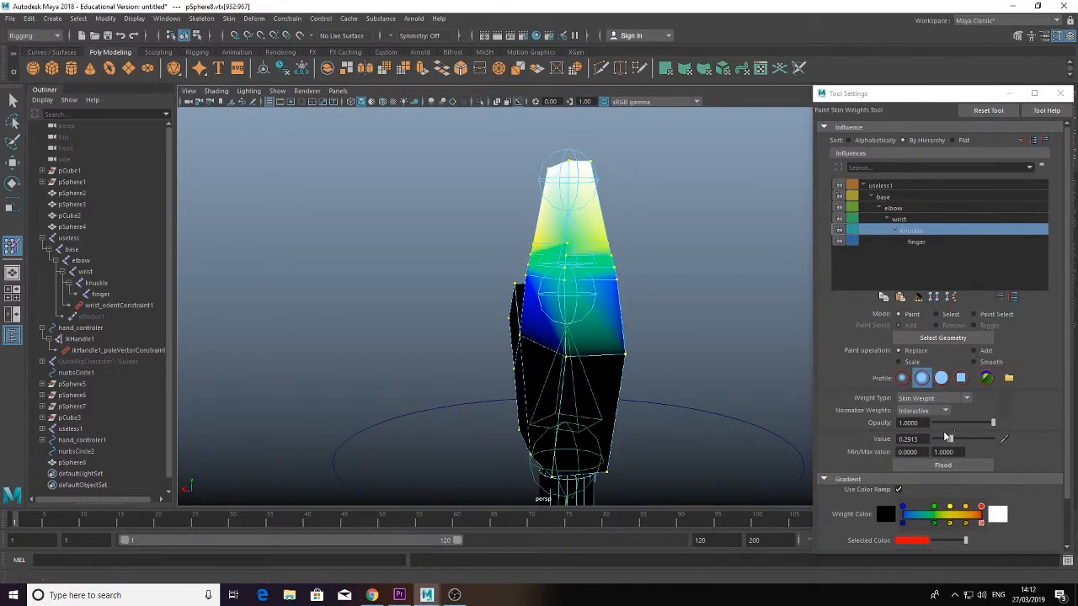
pyautogui.moveTo(950, 438); pyautogui.dragTo(1068, 443)
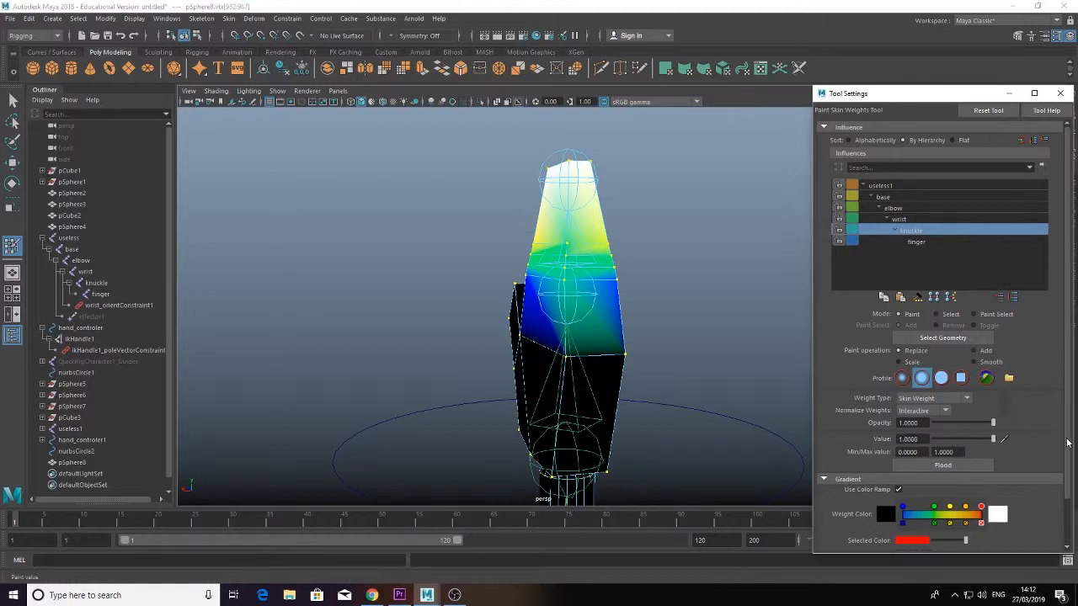
# - Paint the wrist influence at value 1.0000 below the knuckle edge loops on the hand's narrow side, and check the blend all around
pyautogui.click(899, 220)
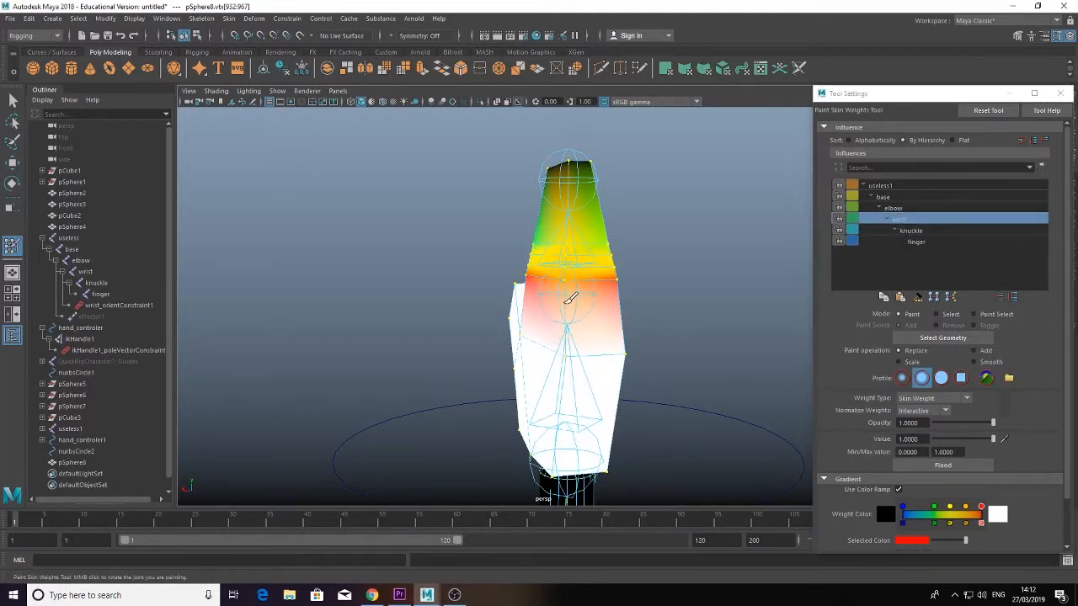
pyautogui.moveTo(563, 295)
pyautogui.keyDown('alt'); pyautogui.mouseDown()
pyautogui.moveTo(520, 312)
pyautogui.moveTo(565, 300)
pyautogui.moveTo(549, 282)
pyautogui.mouseUp(); pyautogui.keyUp('alt')
pyautogui.click(553, 293)
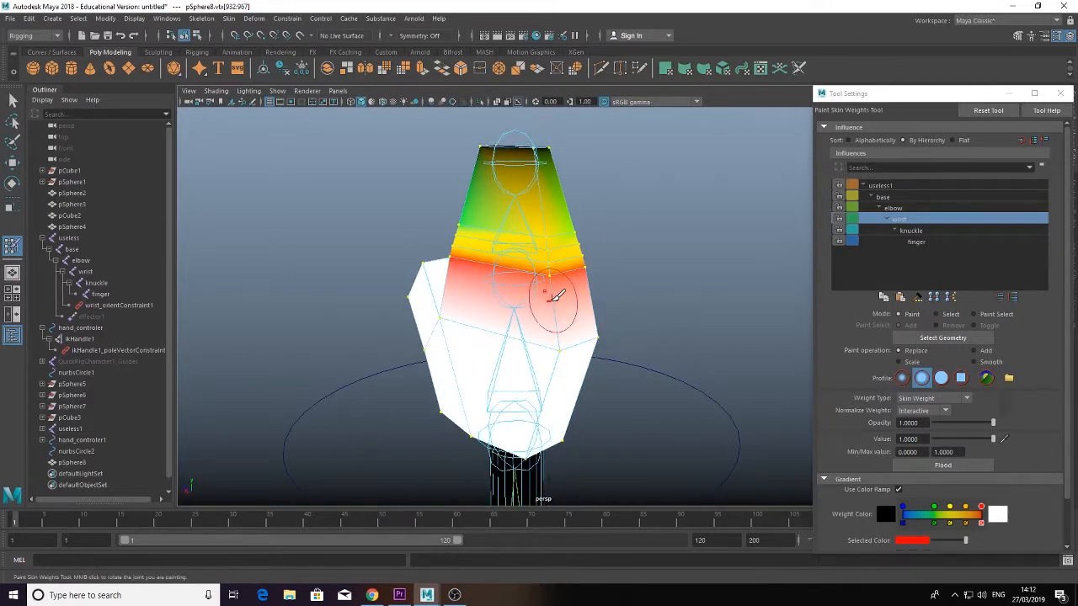
pyautogui.moveTo(616, 318)
pyautogui.keyDown('alt'); pyautogui.mouseDown()
pyautogui.moveTo(309, 314)
pyautogui.moveTo(589, 301)
pyautogui.mouseUp(); pyautogui.keyUp('alt')
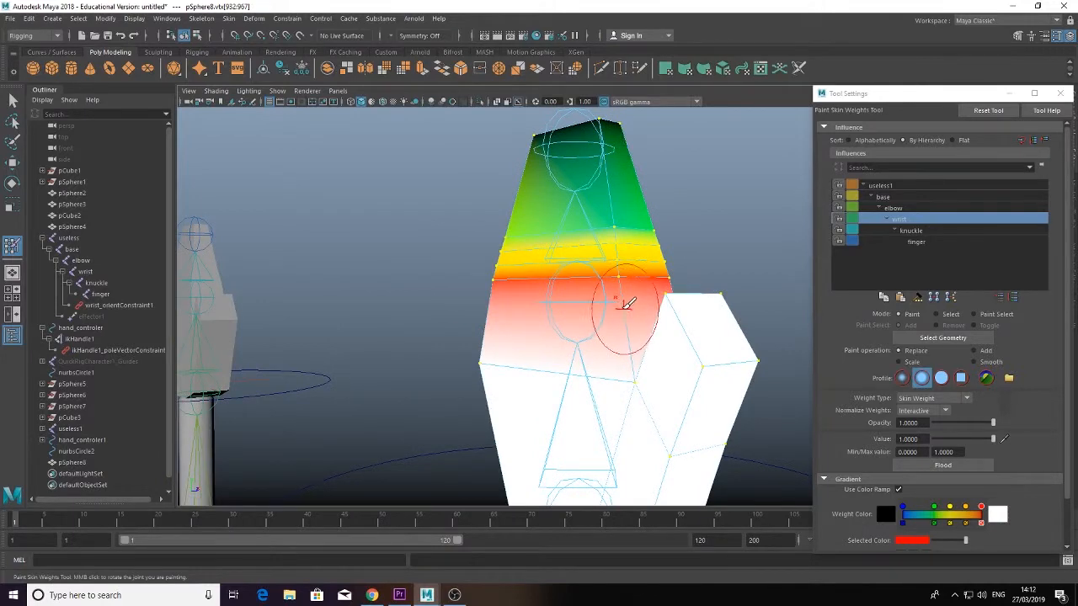
pyautogui.moveTo(628, 317)
pyautogui.keyDown('alt'); pyautogui.mouseDown()
pyautogui.moveTo(556, 350)
pyautogui.moveTo(386, 324)
pyautogui.moveTo(413, 312)
pyautogui.moveTo(284, 313)
pyautogui.moveTo(667, 344)
pyautogui.moveTo(632, 357)
pyautogui.moveTo(621, 320)
pyautogui.moveTo(632, 313)
pyautogui.mouseUp(); pyautogui.keyUp('alt')
pyautogui.scroll(-3, 386, 324)
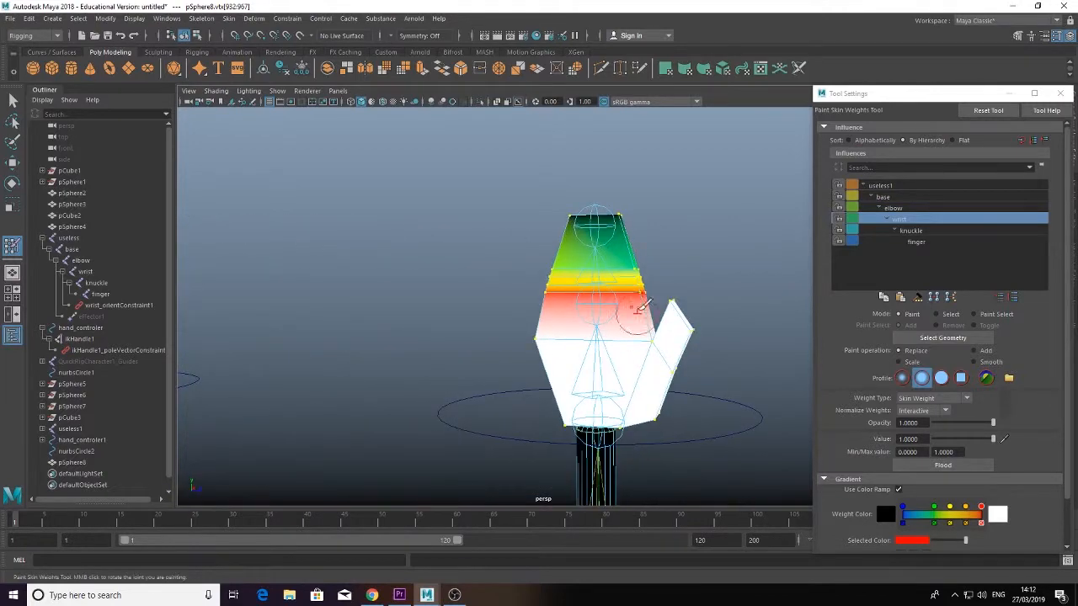
# - Test the hand's deformation by rotating the knuckle joint in several directions, undoing each rotation
pyautogui.click(905, 230)
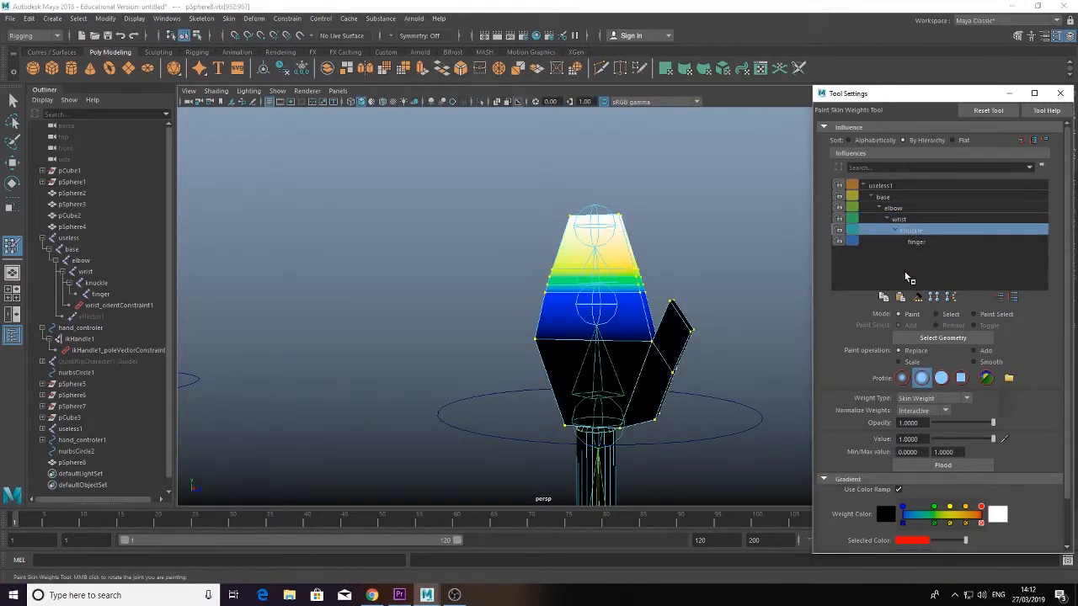
pyautogui.moveTo(667, 233)
pyautogui.mouseDown(button='middle')
pyautogui.moveTo(682, 219)
pyautogui.moveTo(666, 260)
pyautogui.moveTo(631, 217)
pyautogui.moveTo(574, 186)
pyautogui.mouseUp(button='middle')
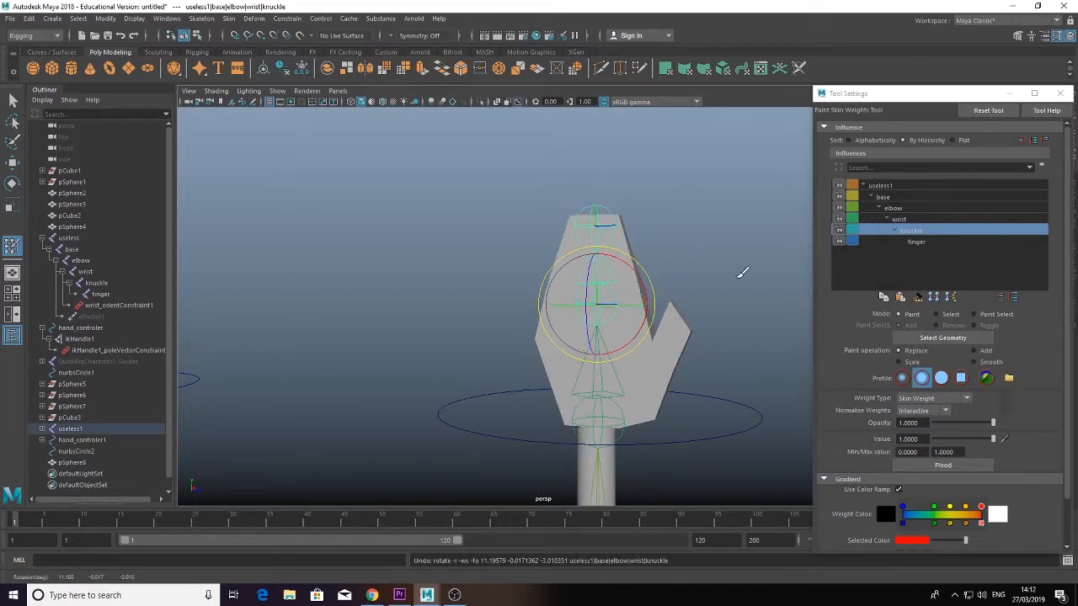
pyautogui.keyDown('alt'); pyautogui.moveTo(741, 272); pyautogui.dragTo(382, 299); pyautogui.keyUp('alt')
pyautogui.moveTo(382, 299); pyautogui.dragTo(362, 370, button='middle')
pyautogui.moveTo(377, 343)
pyautogui.keyDown('alt'); pyautogui.mouseDown()
pyautogui.moveTo(316, 330)
pyautogui.moveTo(135, 336)
pyautogui.moveTo(292, 306)
pyautogui.moveTo(243, 354)
pyautogui.moveTo(602, 404)
pyautogui.moveTo(462, 379)
pyautogui.moveTo(468, 387)
pyautogui.mouseUp(); pyautogui.keyUp('alt')
pyautogui.hotkey('ctrl', 'z')
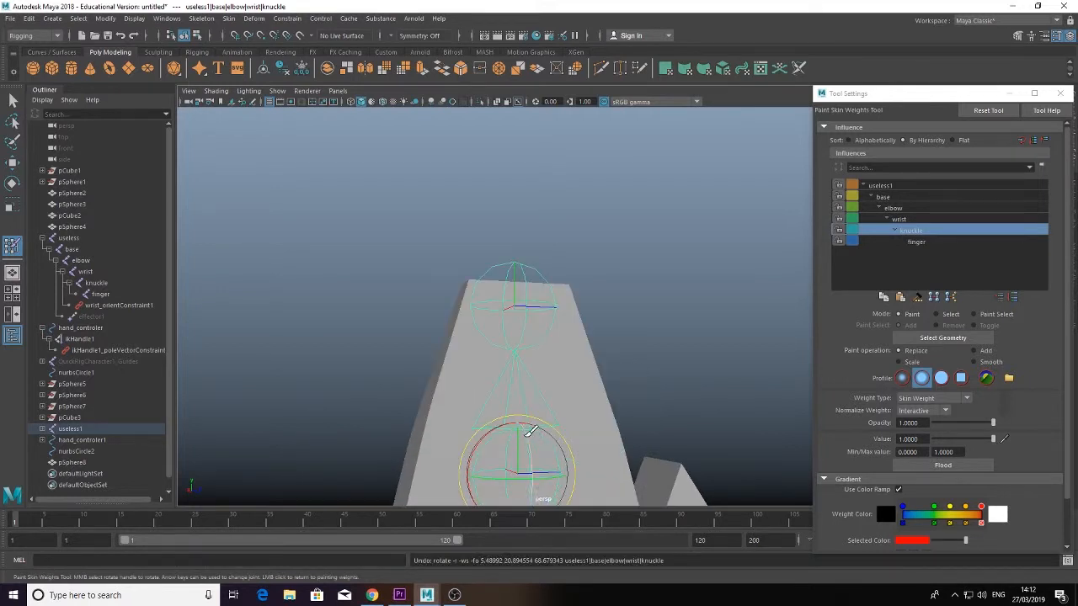
pyautogui.moveTo(530, 431); pyautogui.dragTo(531, 479, button='middle')
pyautogui.keyDown('alt'); pyautogui.moveTo(555, 412); pyautogui.dragTo(380, 373); pyautogui.keyUp('alt')
pyautogui.hotkey('ctrl', 'z')
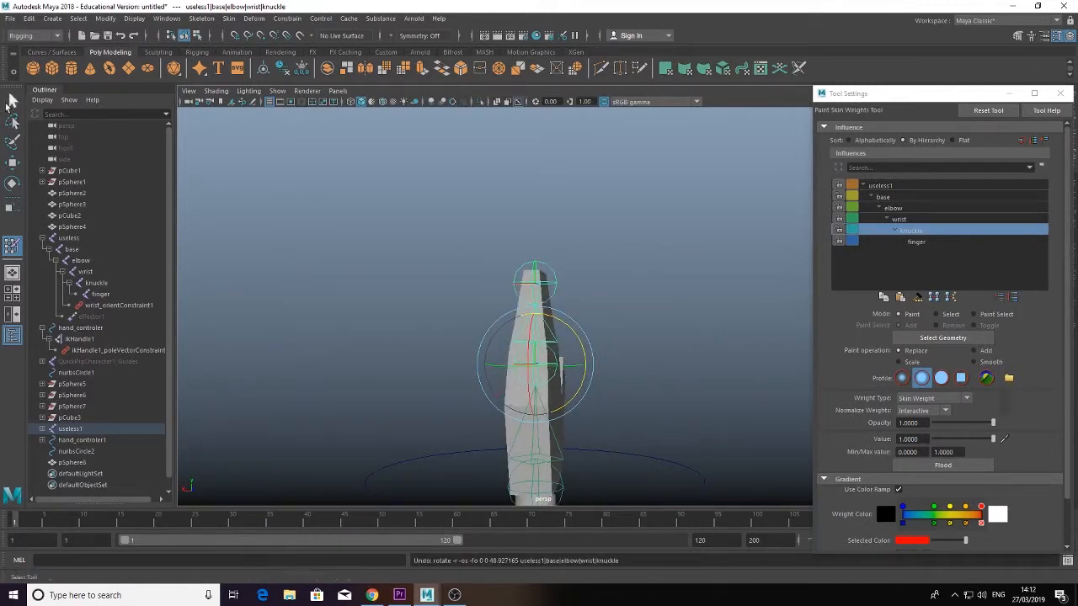
# - Leave weight painting and create an IK handle with the Rotate-Plane Solver from the skinned arm's base joint to its wrist joint
pyautogui.press('q')
pyautogui.click(413, 303)
pyautogui.keyDown('alt'); pyautogui.moveTo(469, 368); pyautogui.dragTo(587, 392); pyautogui.keyUp('alt')
pyautogui.click(563, 381)
pyautogui.keyDown('alt'); pyautogui.moveTo(604, 427); pyautogui.dragTo(536, 375); pyautogui.keyUp('alt')
pyautogui.click(521, 394)
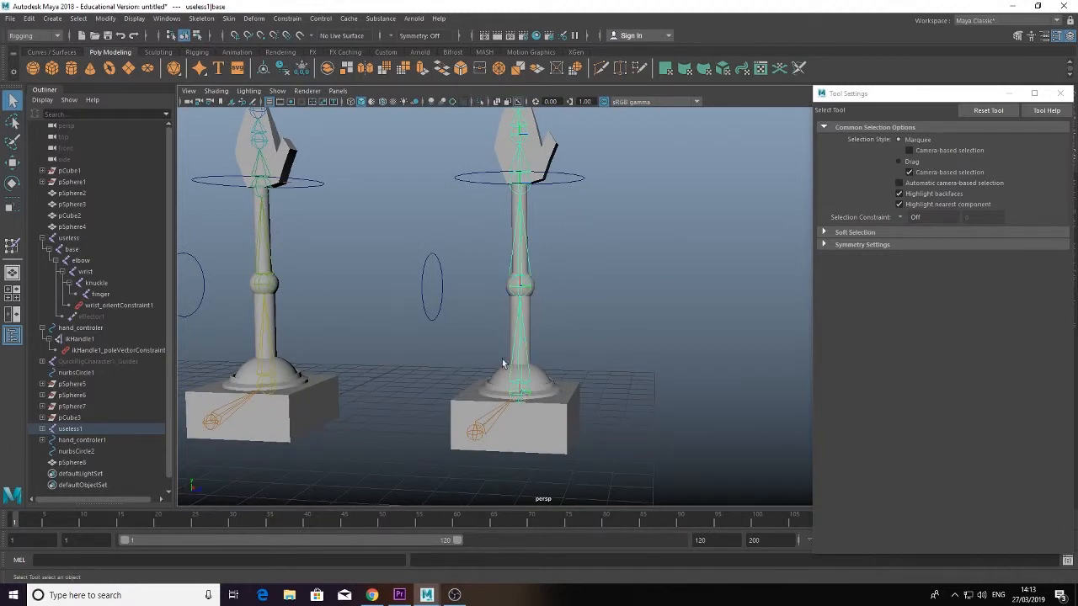
pyautogui.click(229, 19)
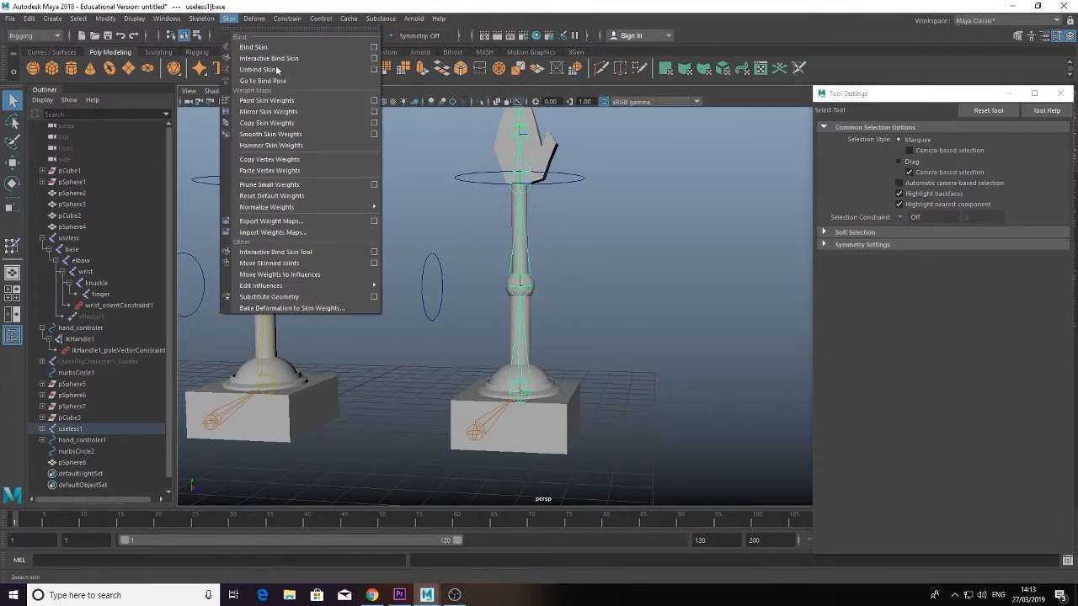
pyautogui.click(201, 19)
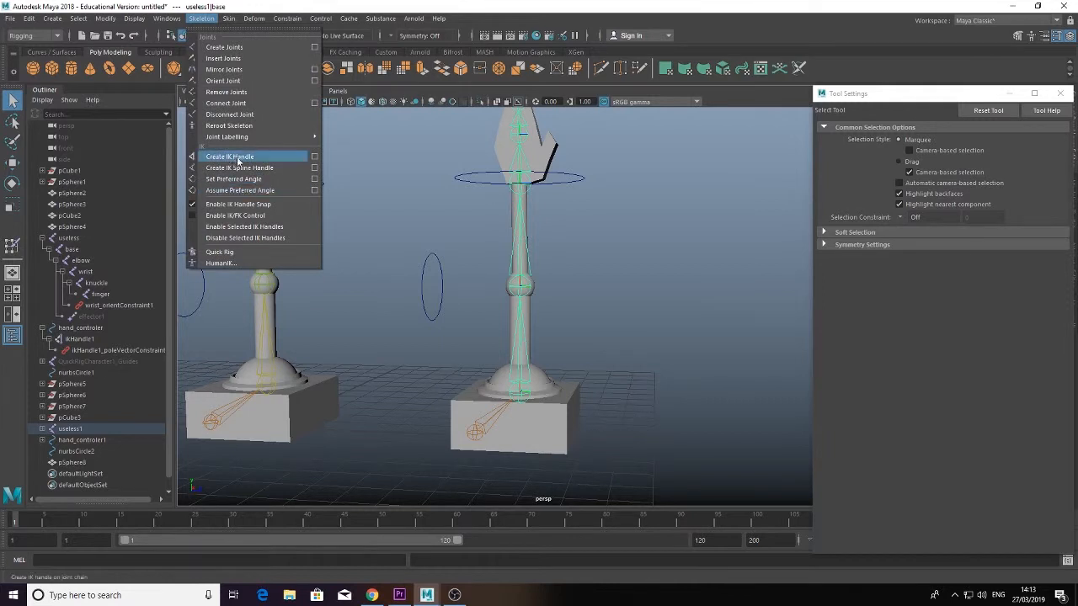
pyautogui.click(238, 157)
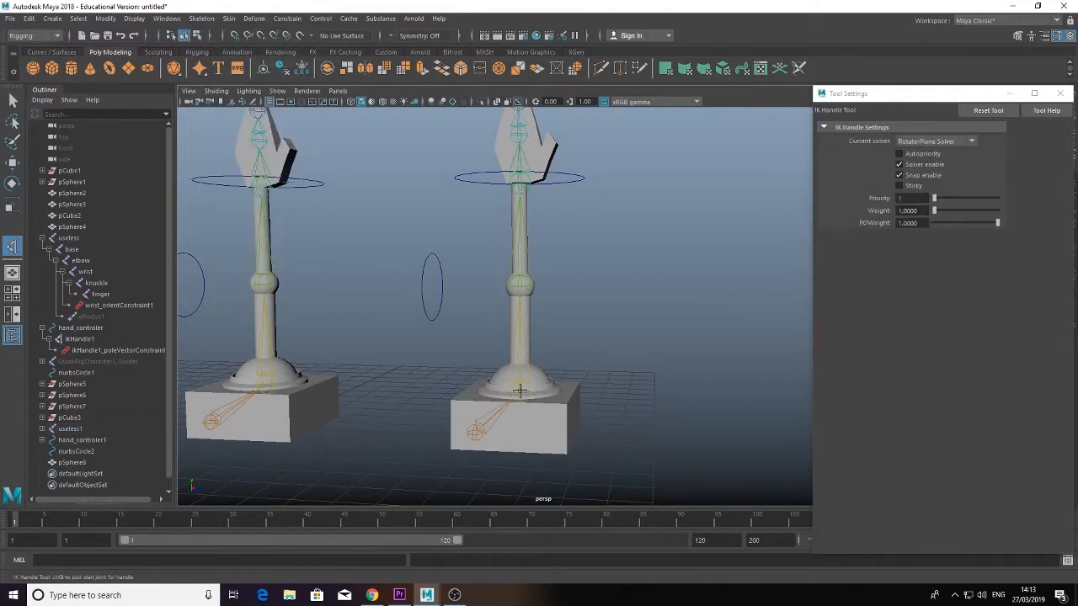
pyautogui.click(519, 389)
pyautogui.click(520, 180)
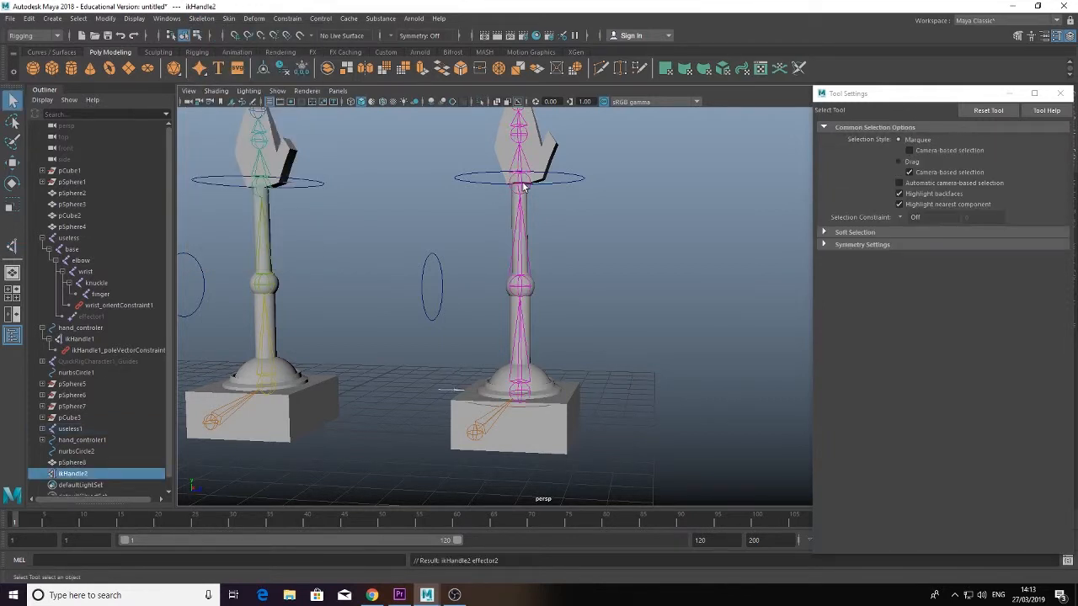
# - Try to parent hand_controler1 under ikHandle2, and undo the parenting
pyautogui.keyDown('alt'); pyautogui.moveTo(564, 188); pyautogui.dragTo(554, 196); pyautogui.keyUp('alt')
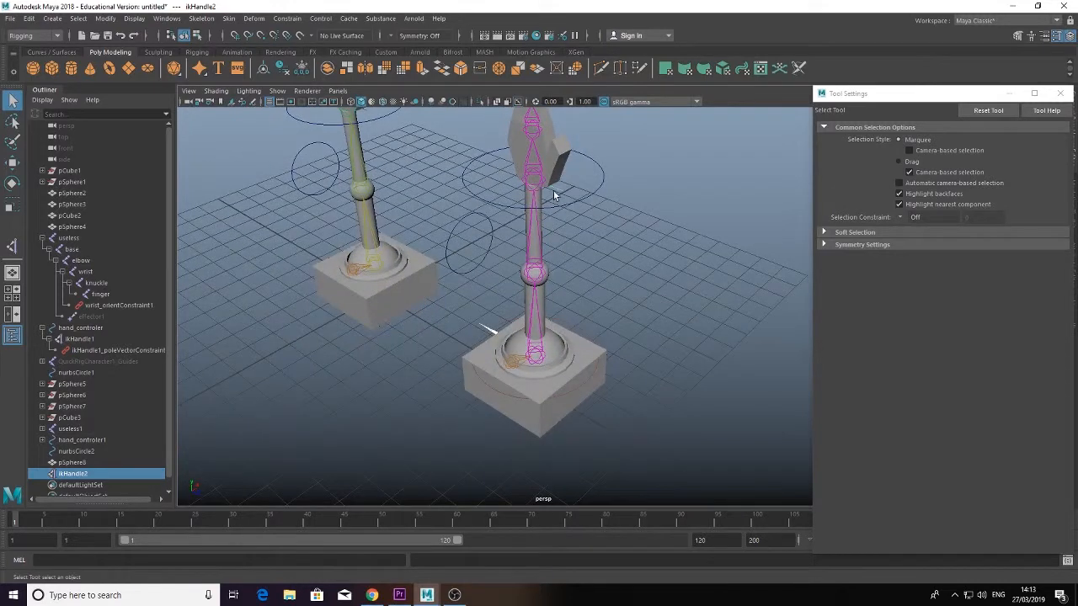
pyautogui.click(567, 203)
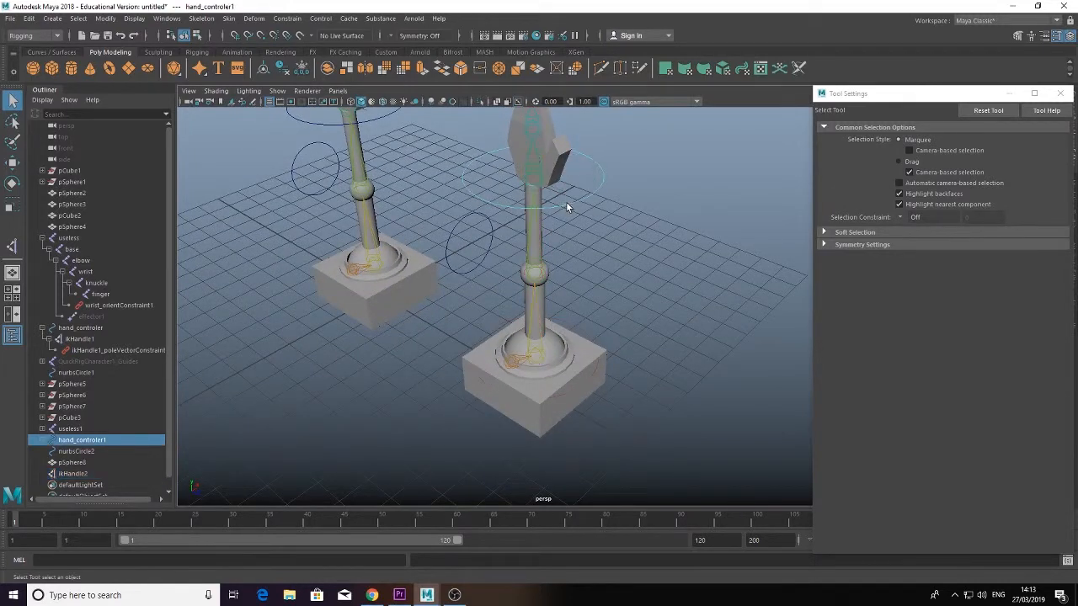
pyautogui.keyDown('shift'); pyautogui.click(563, 194); pyautogui.keyUp('shift')
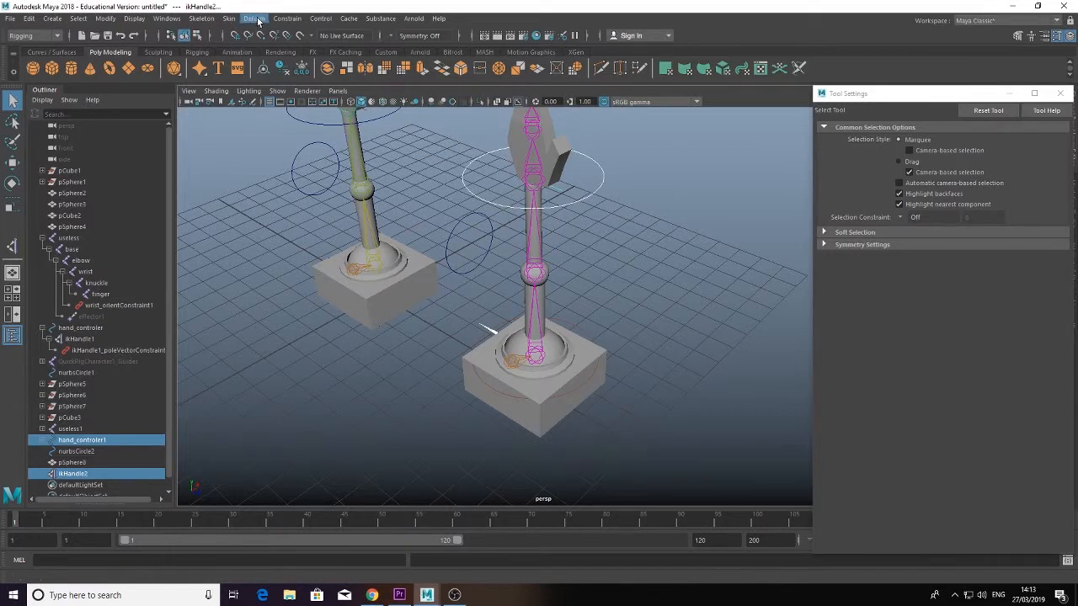
pyautogui.press('p')
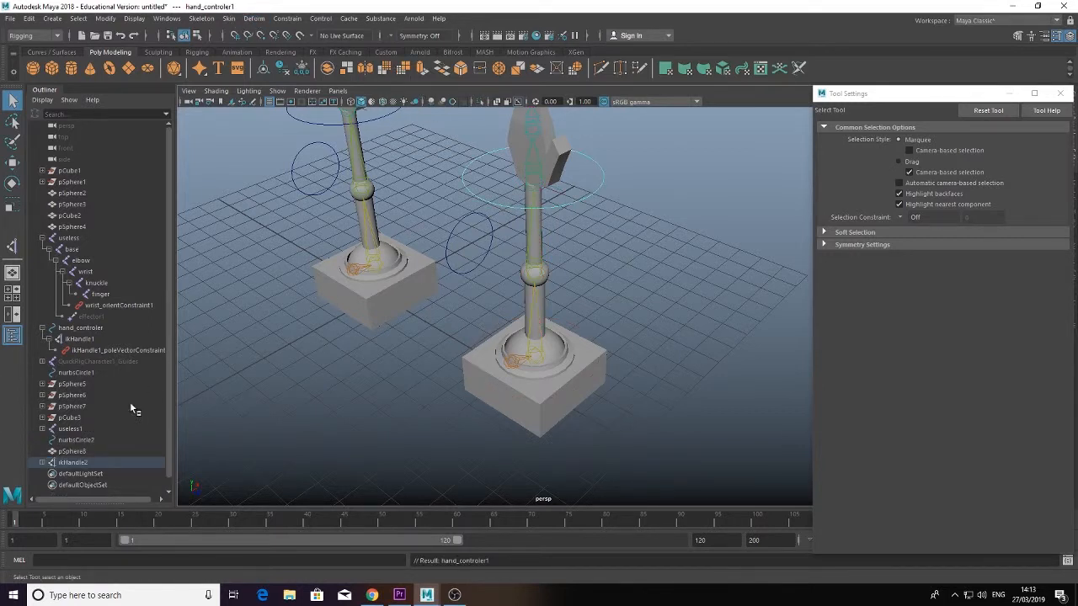
pyautogui.hotkey('ctrl', 'z')
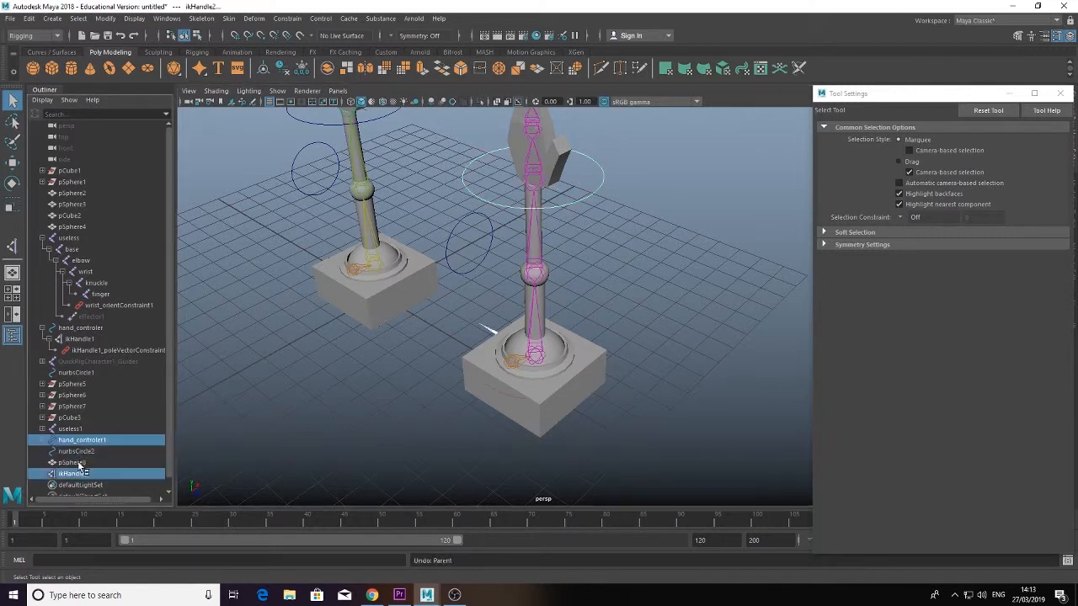
# - Parent ikHandle2 under hand_controler1
pyautogui.click(555, 193)
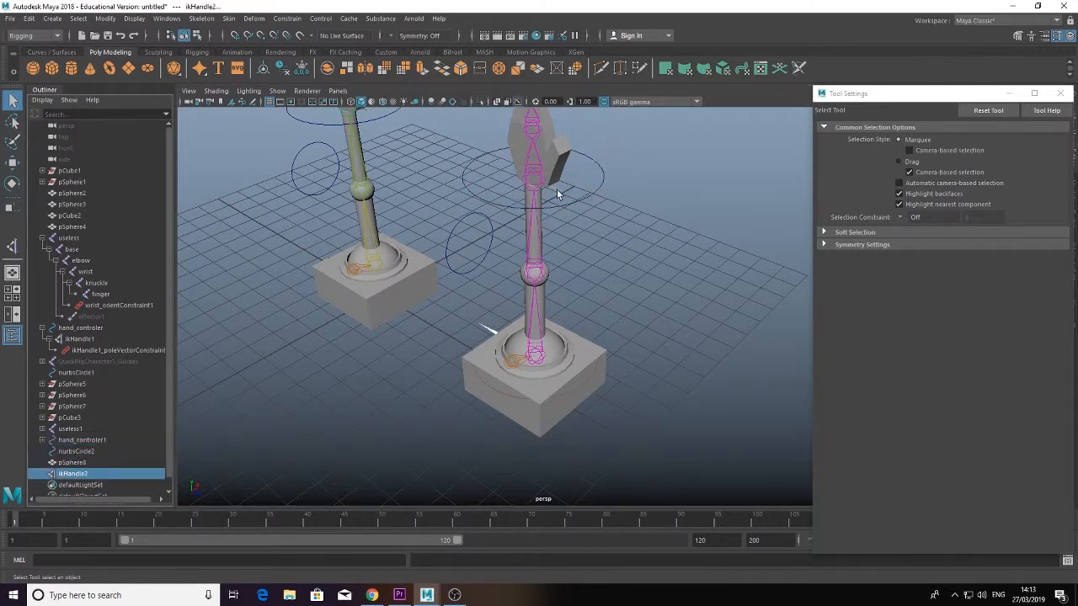
pyautogui.keyDown('shift'); pyautogui.click(580, 204); pyautogui.keyUp('shift')
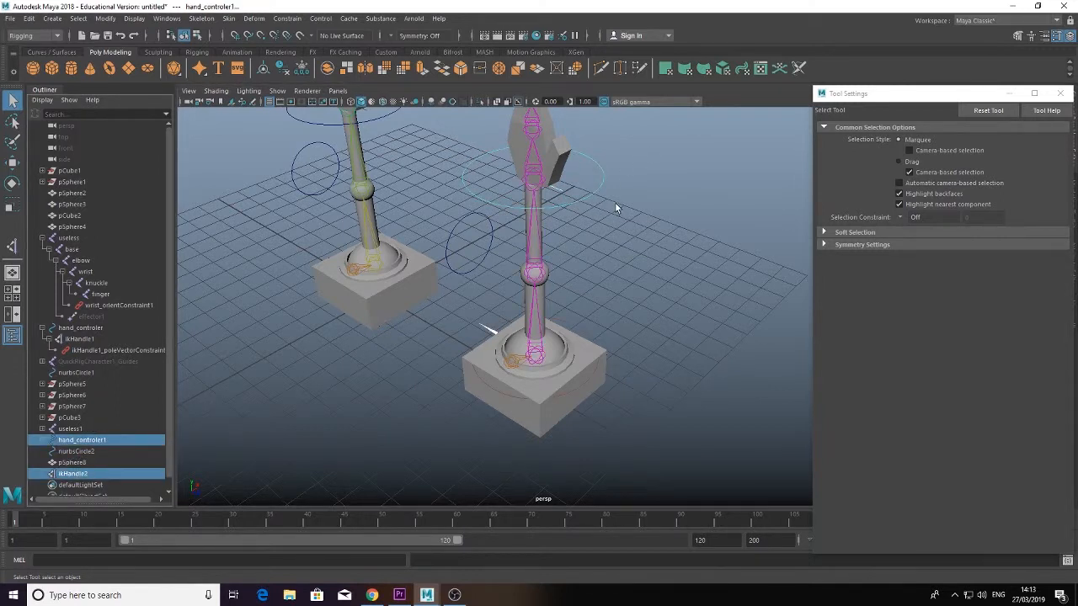
pyautogui.press('p')
# - Test hand_controler1 by moving and rotating it, undoing both transformations
pyautogui.click(84, 442)
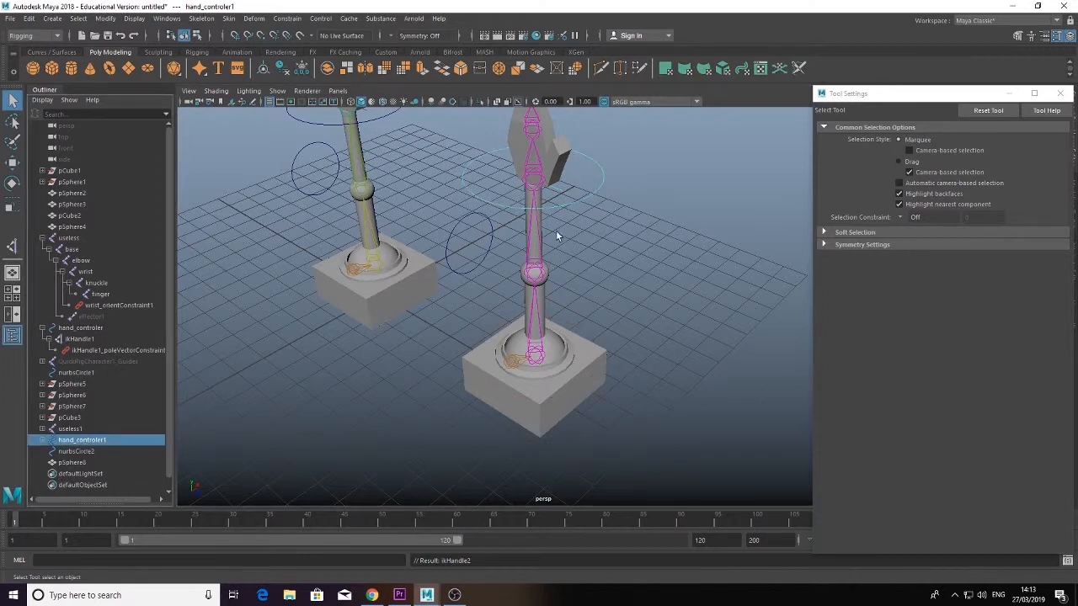
pyautogui.scroll(-3, 563, 219)
pyautogui.press('w')
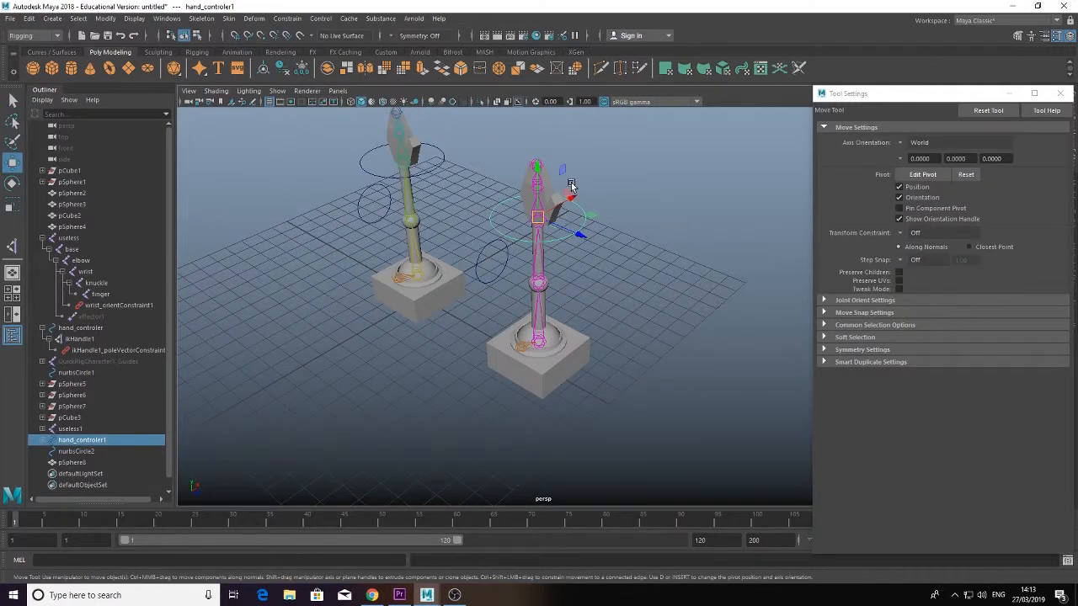
pyautogui.moveTo(565, 219); pyautogui.dragTo(568, 211)
pyautogui.hotkey('ctrl', 'z')
pyautogui.keyDown('alt'); pyautogui.moveTo(554, 263); pyautogui.dragTo(483, 341); pyautogui.keyUp('alt')
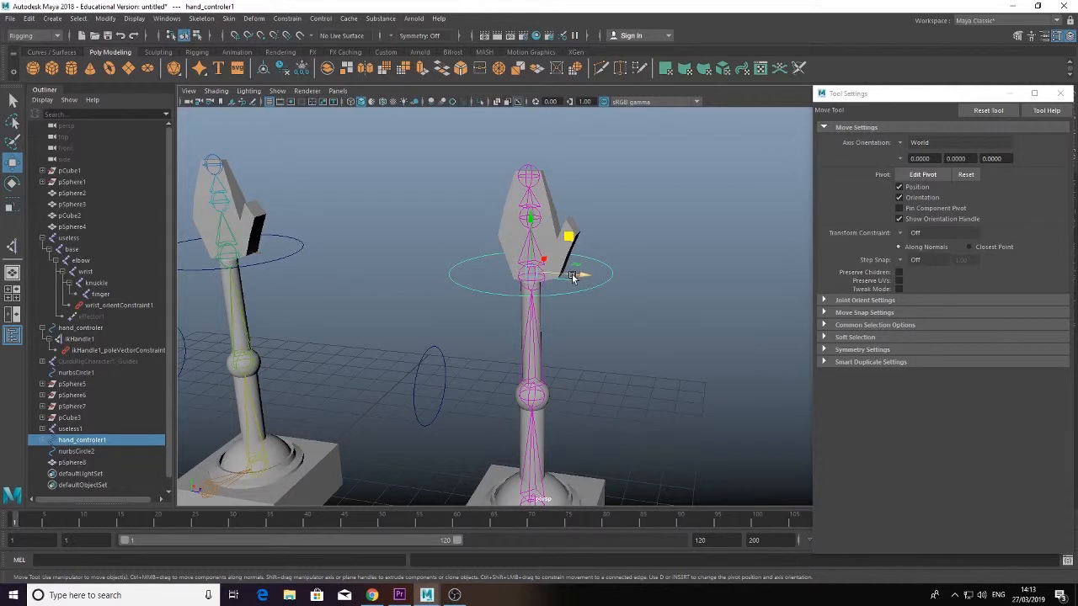
pyautogui.press('e')
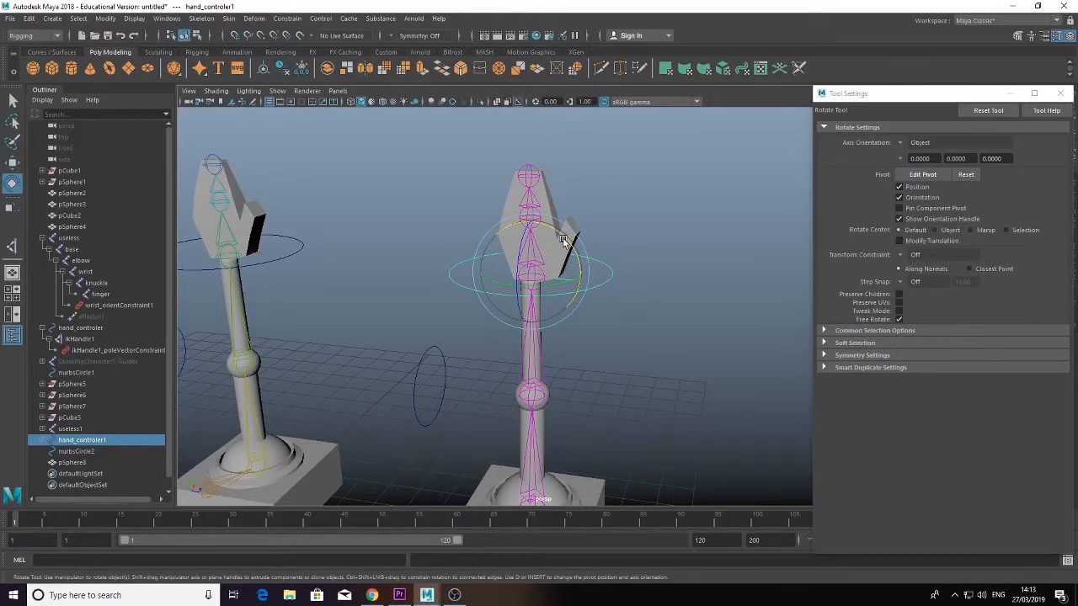
pyautogui.moveTo(562, 240); pyautogui.dragTo(566, 255)
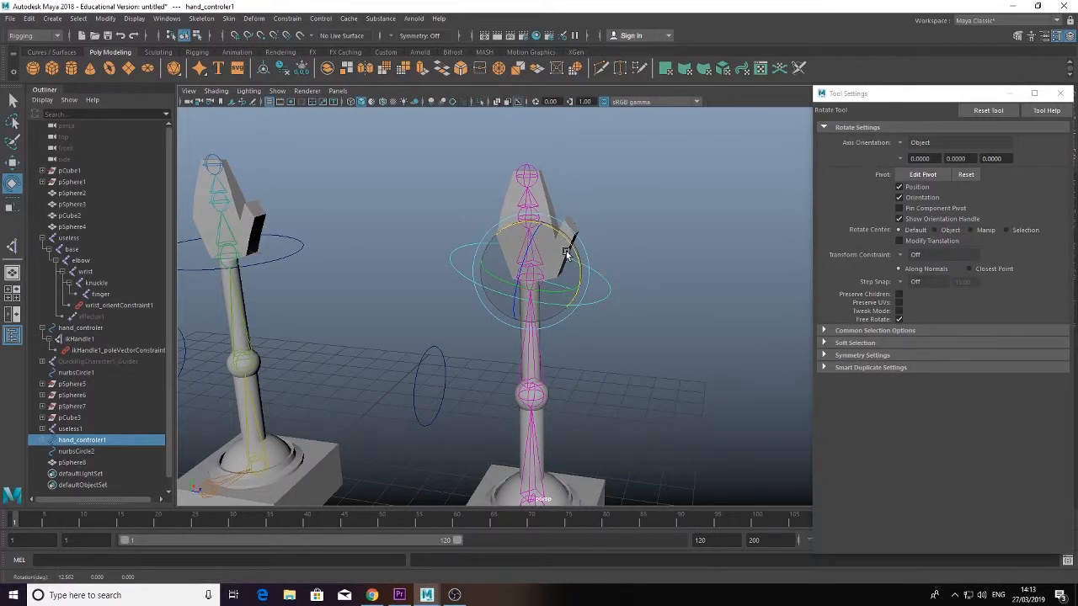
pyautogui.hotkey('ctrl', 'z')
# - Select the skinned arm's wrist joint followed by hand_controler1, try an Orient constraint between them, and undo it
pyautogui.click(678, 293)
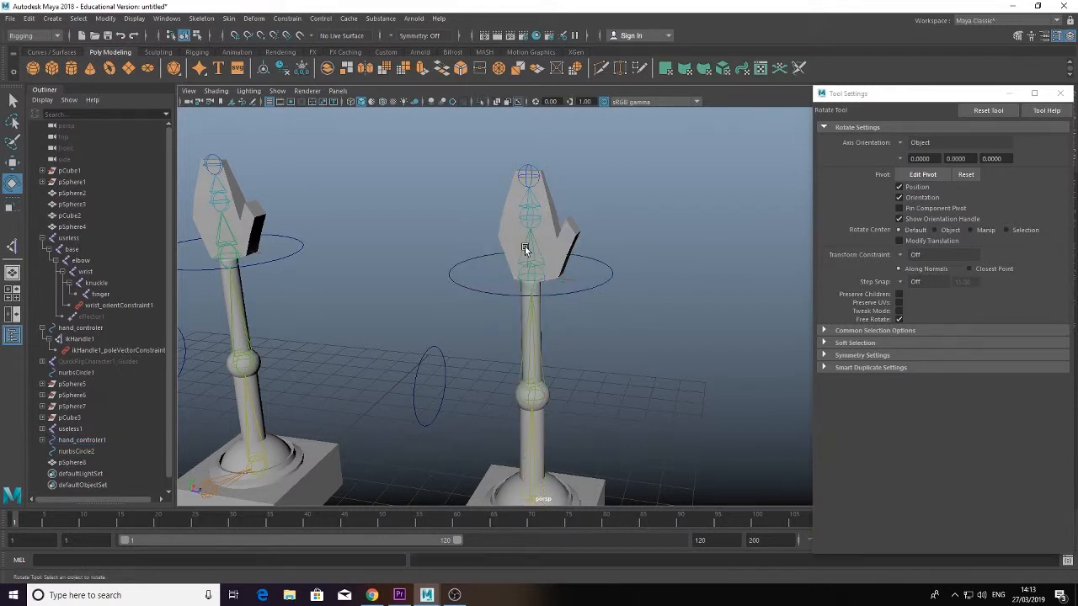
pyautogui.click(540, 274)
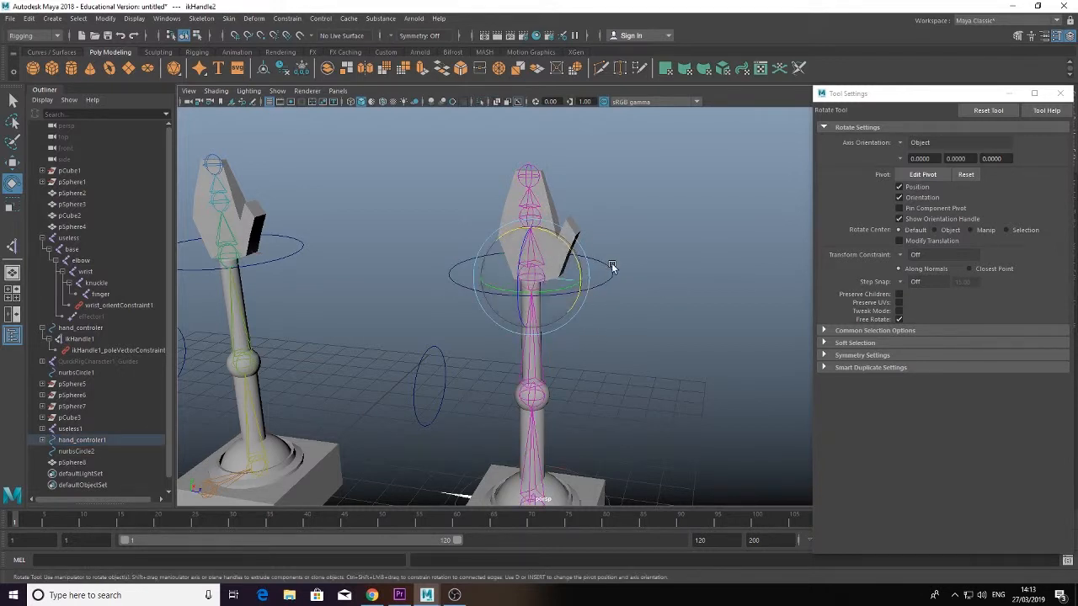
pyautogui.click(553, 257)
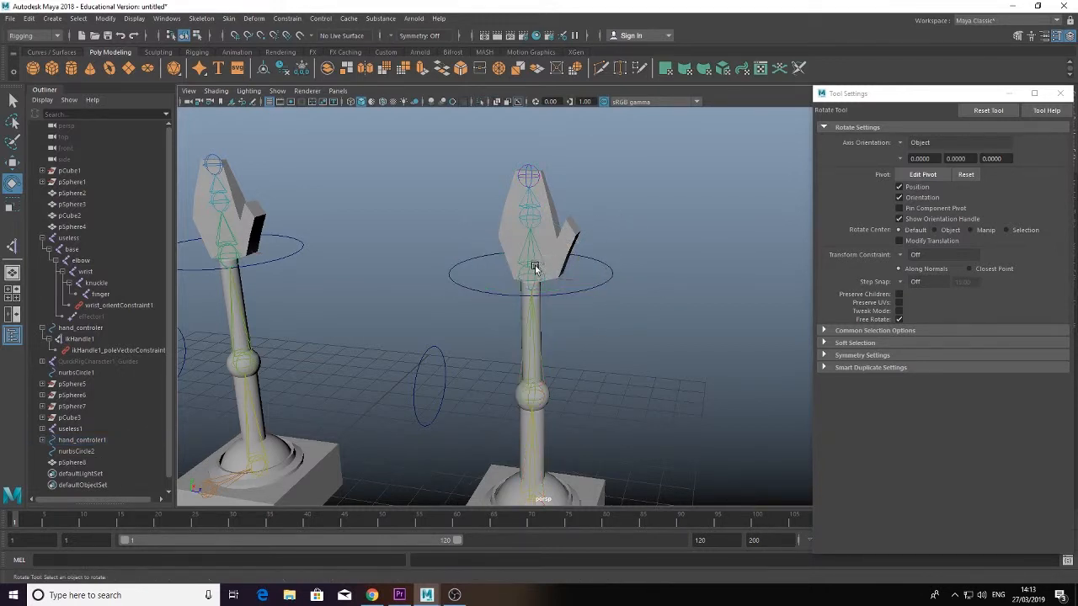
pyautogui.click(537, 272)
pyautogui.click(584, 282)
pyautogui.scroll(5, 498, 277)
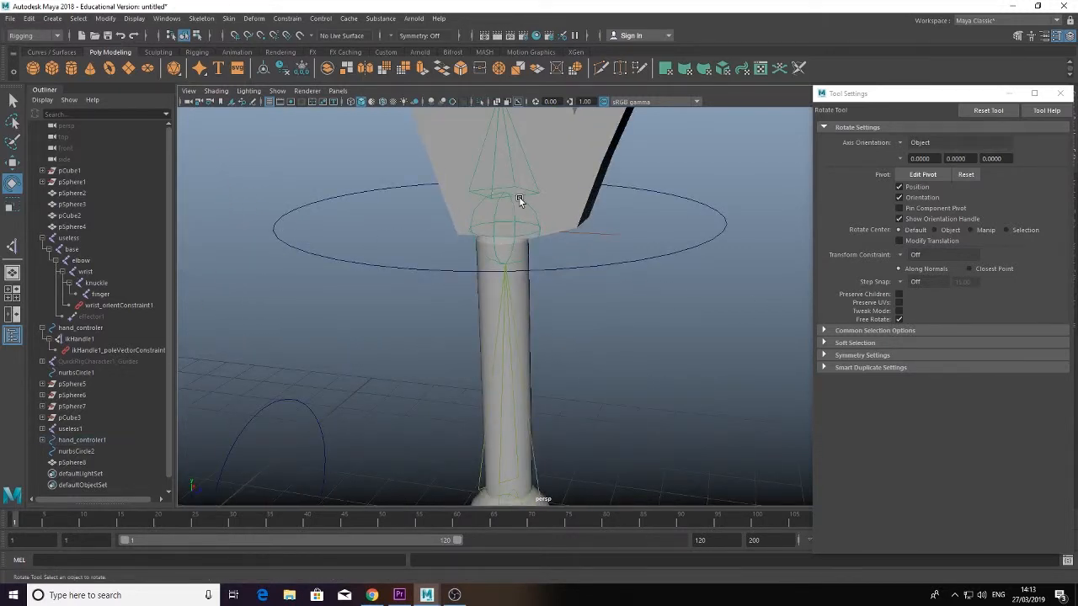
pyautogui.click(519, 196)
pyautogui.click(727, 223)
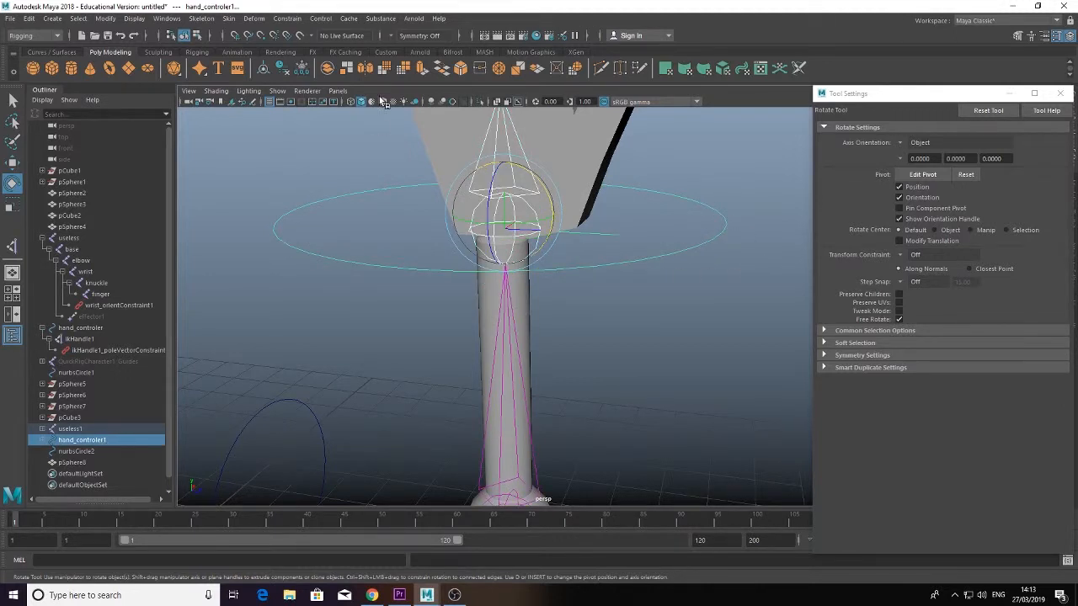
pyautogui.click(288, 17)
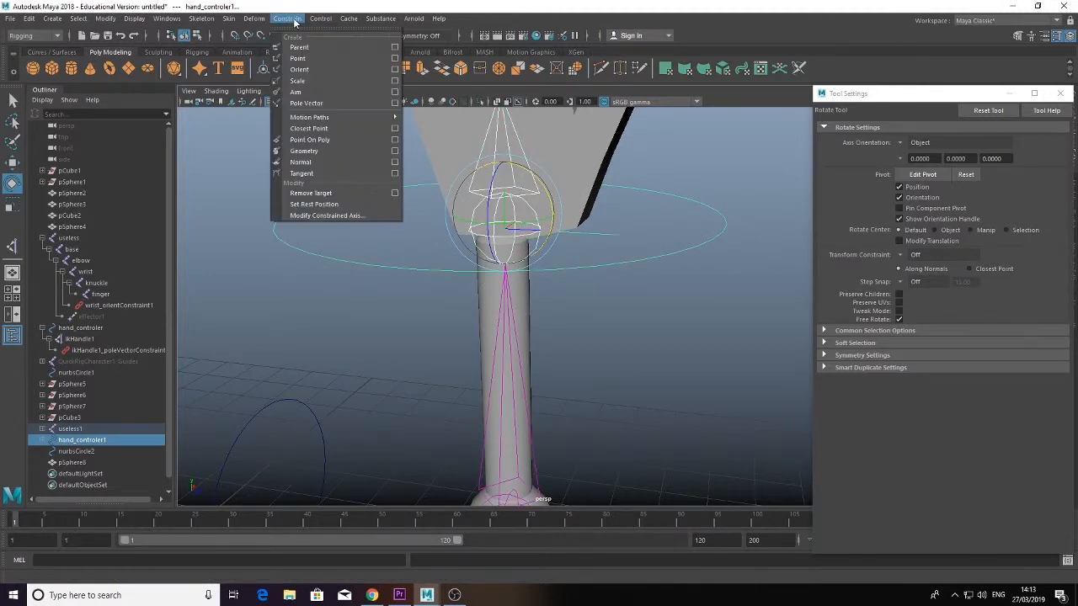
pyautogui.click(300, 71)
pyautogui.hotkey('ctrl', 'z')
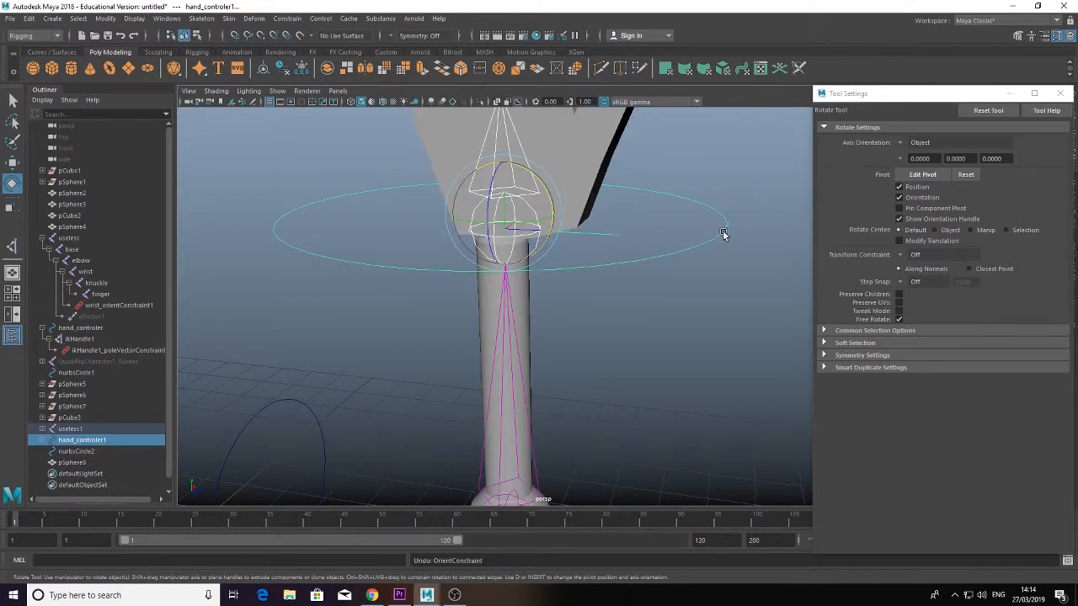
# - Apply an Orient constraint from the selected wrist joint to hand_controler1, and select only the controller
pyautogui.click(287, 18)
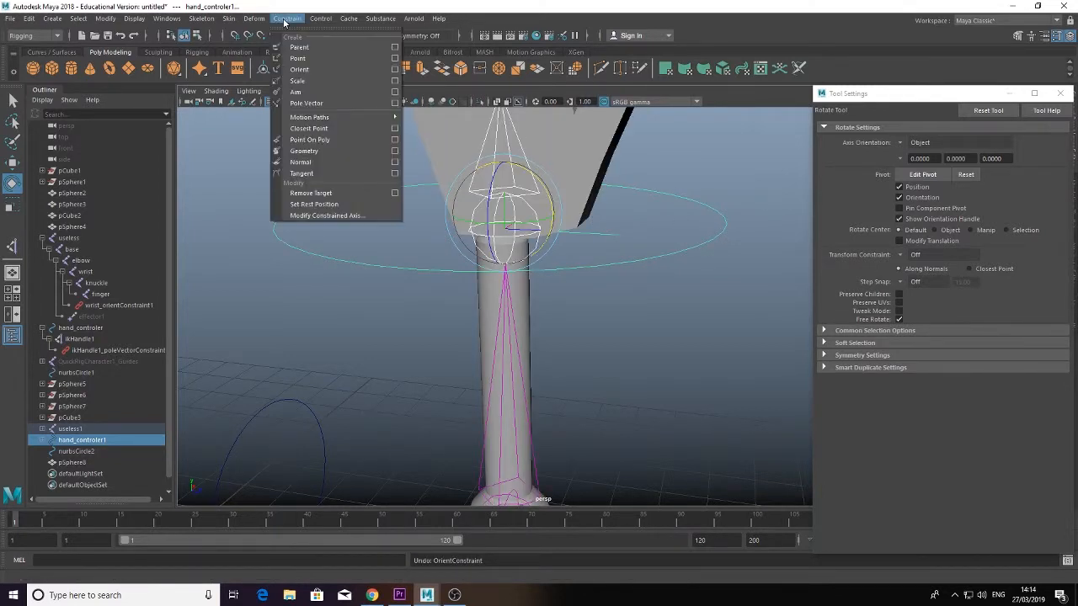
pyautogui.click(309, 68)
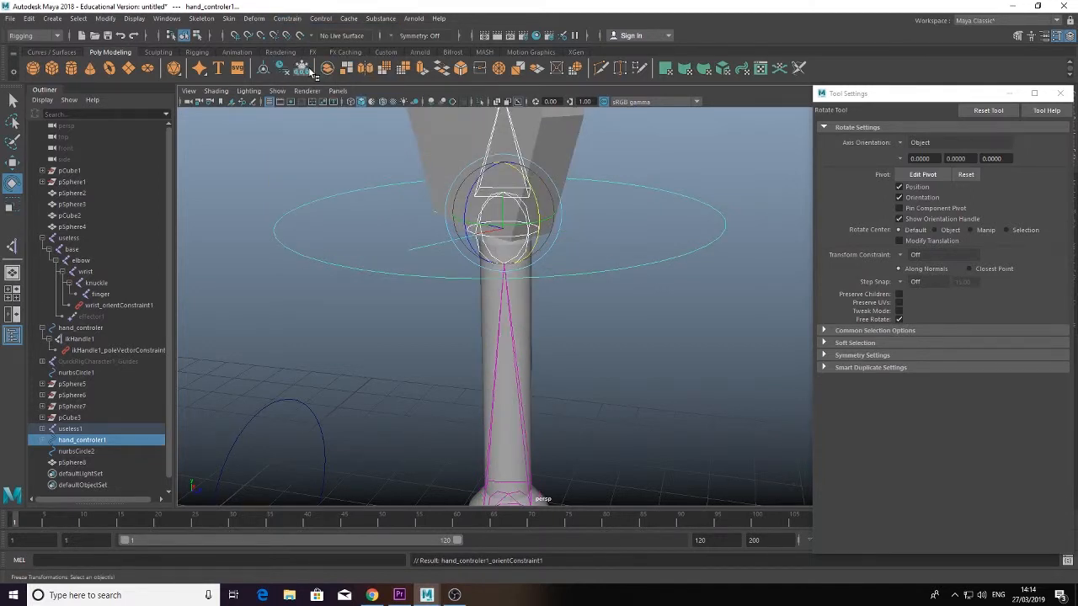
pyautogui.click(714, 245)
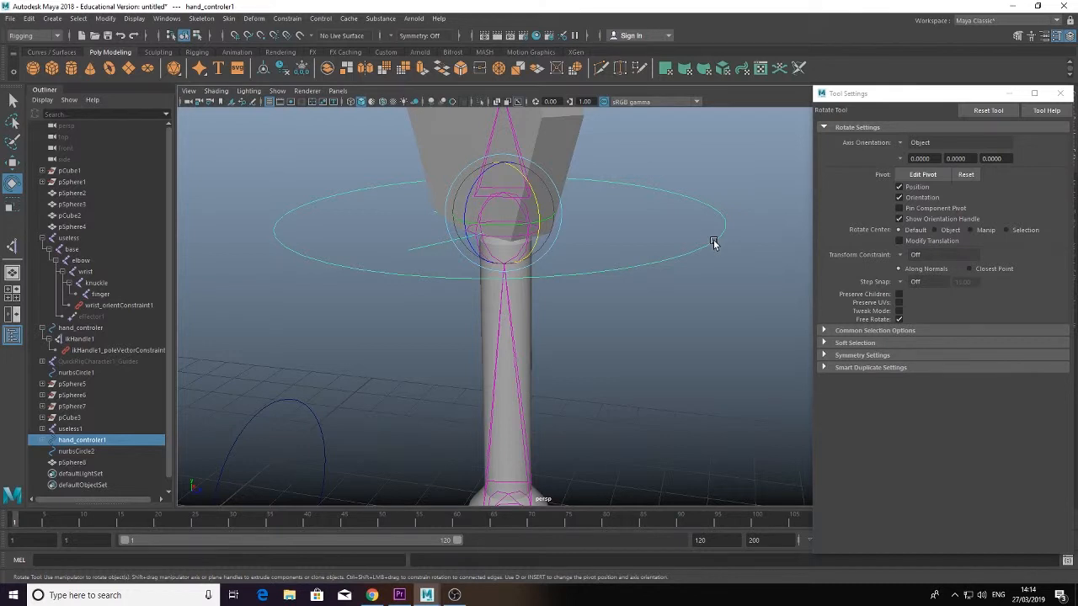
# - Test-rotate hand_controler1 to see how the hand follows, and undo the rotations
pyautogui.moveTo(522, 174); pyautogui.dragTo(597, 248)
pyautogui.click(699, 250)
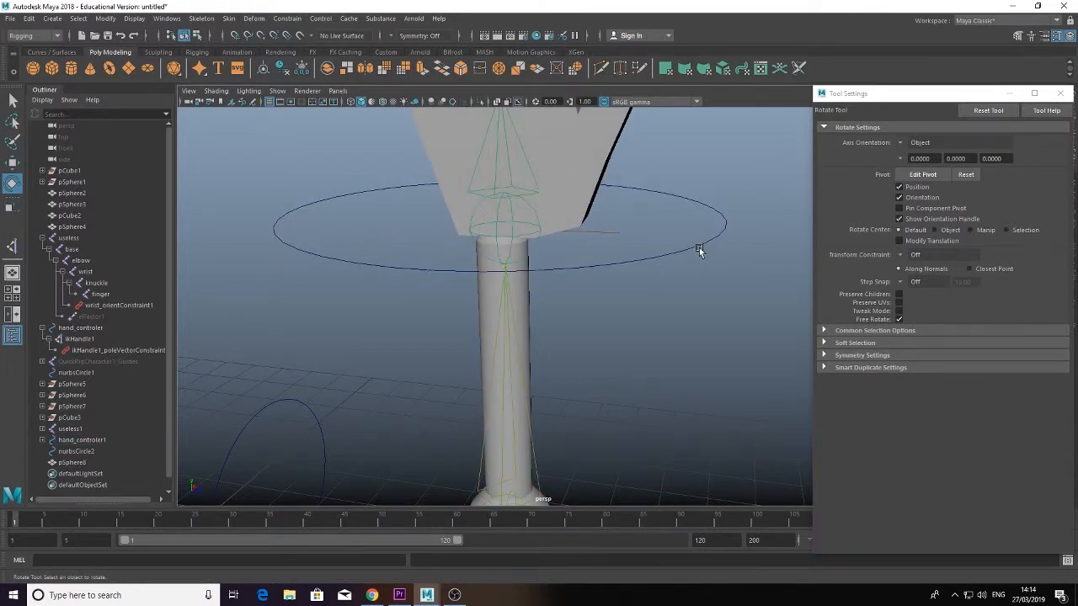
pyautogui.click(703, 243)
pyautogui.moveTo(534, 188); pyautogui.dragTo(524, 156)
pyautogui.hotkey('ctrl', 'z')
pyautogui.hotkey('ctrl', 'z')
pyautogui.hotkey('ctrl', 'z')
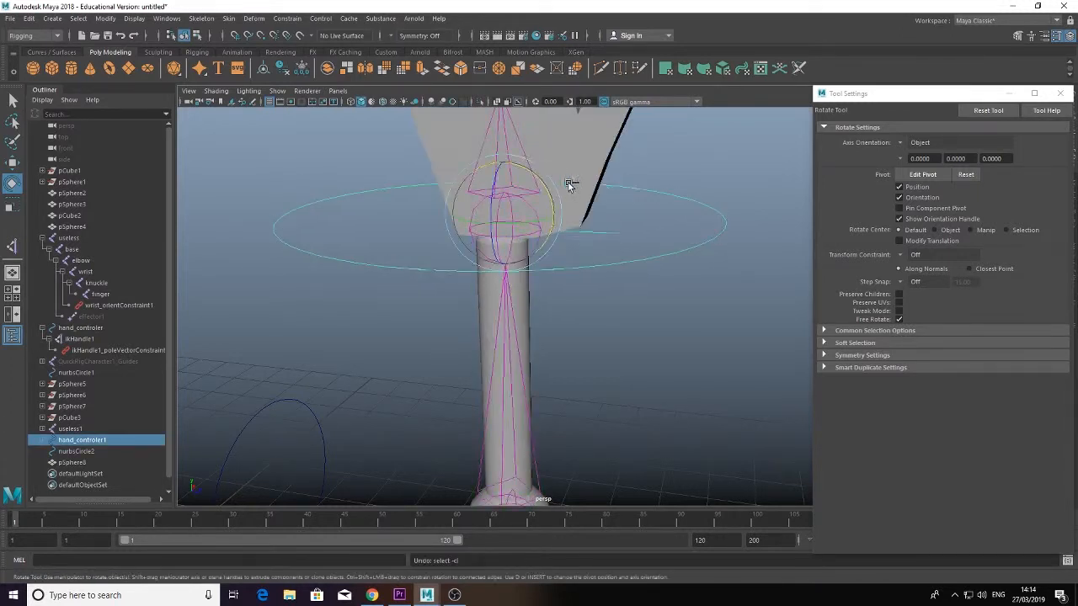
# - Undo the Orient constraint between the wrist joint and hand_controler1, and reselect the controller
pyautogui.hotkey('ctrl', 'z')
pyautogui.hotkey('ctrl', 'z')
pyautogui.hotkey('ctrl', 'z')
pyautogui.hotkey('ctrl', 'z')
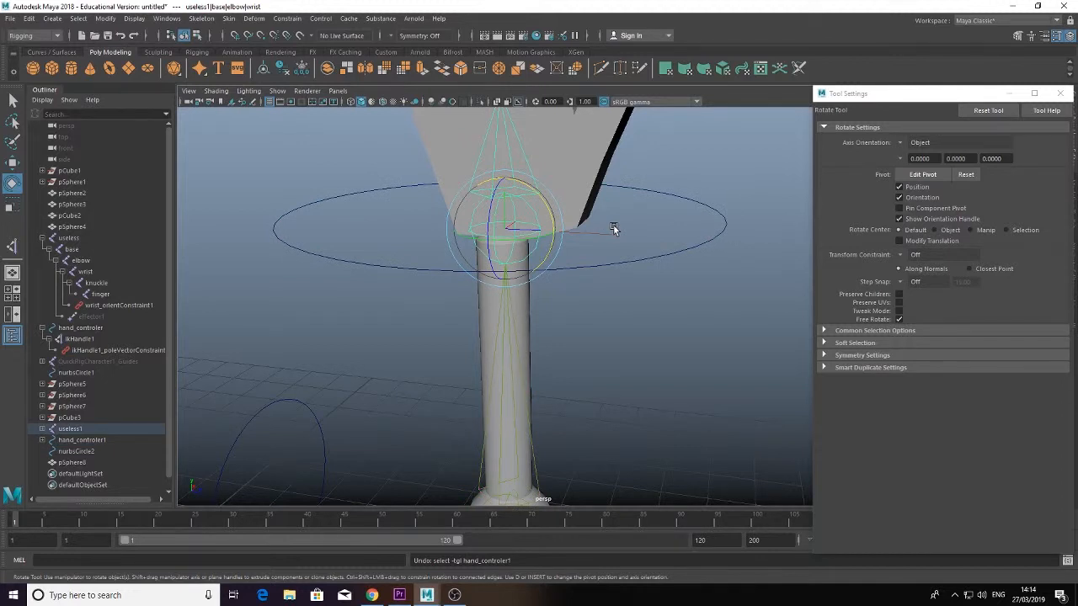
pyautogui.hotkey('ctrl', 'z')
pyautogui.hotkey('ctrl', 'z')
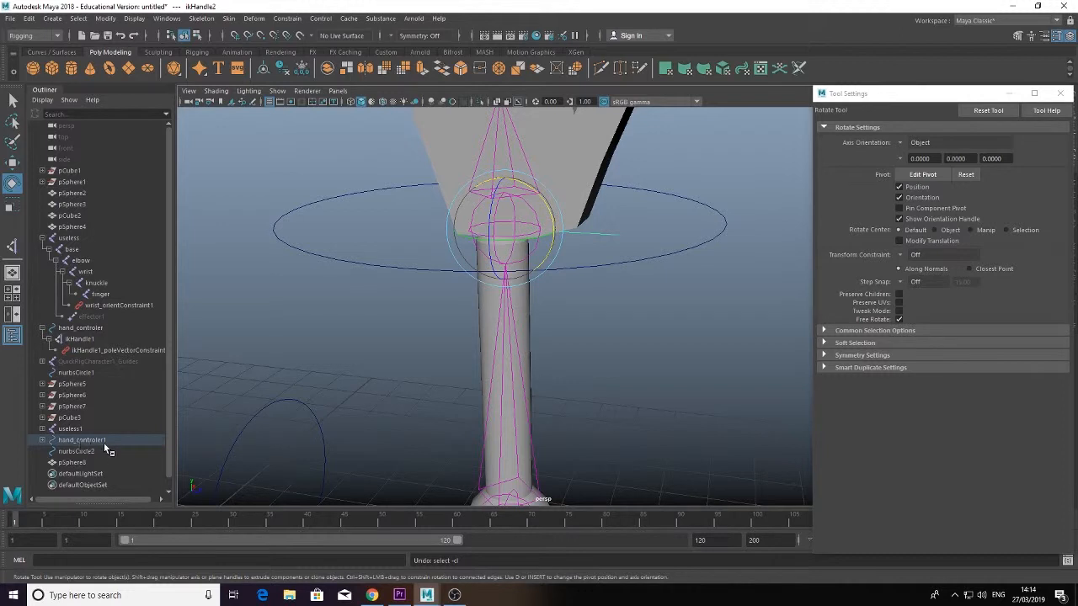
pyautogui.click(659, 258)
pyautogui.hotkey('ctrl', 'z')
pyautogui.hotkey('ctrl', 'z')
pyautogui.hotkey('ctrl', 'z')
pyautogui.click(628, 259)
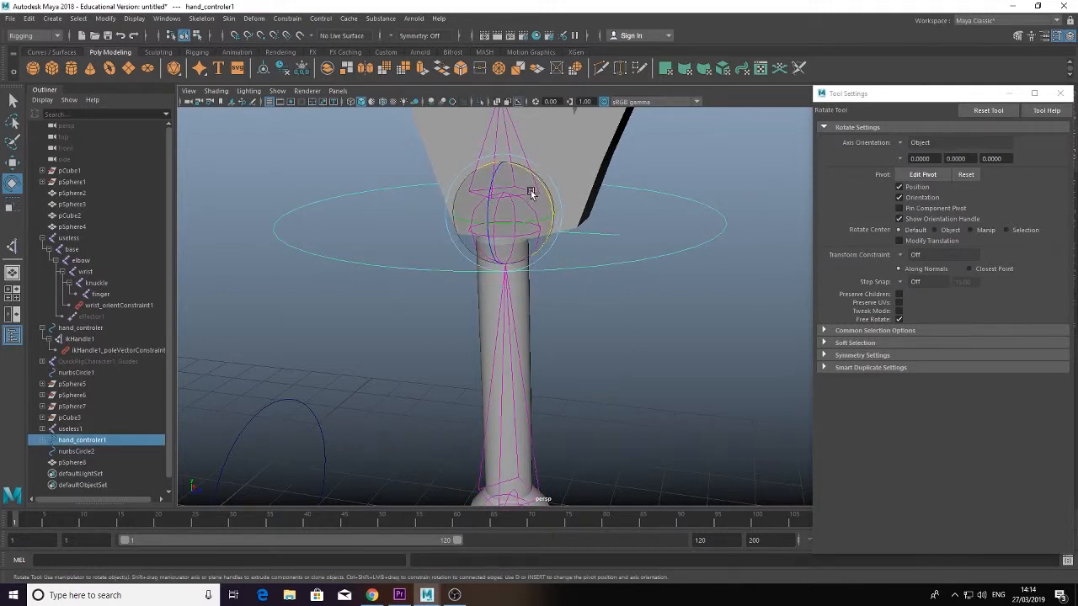
# - Test-move hand_controler1 vertically, undo the move, and select the controller again
pyautogui.press('w')
pyautogui.moveTo(506, 163); pyautogui.dragTo(505, 176)
pyautogui.hotkey('ctrl', 'z')
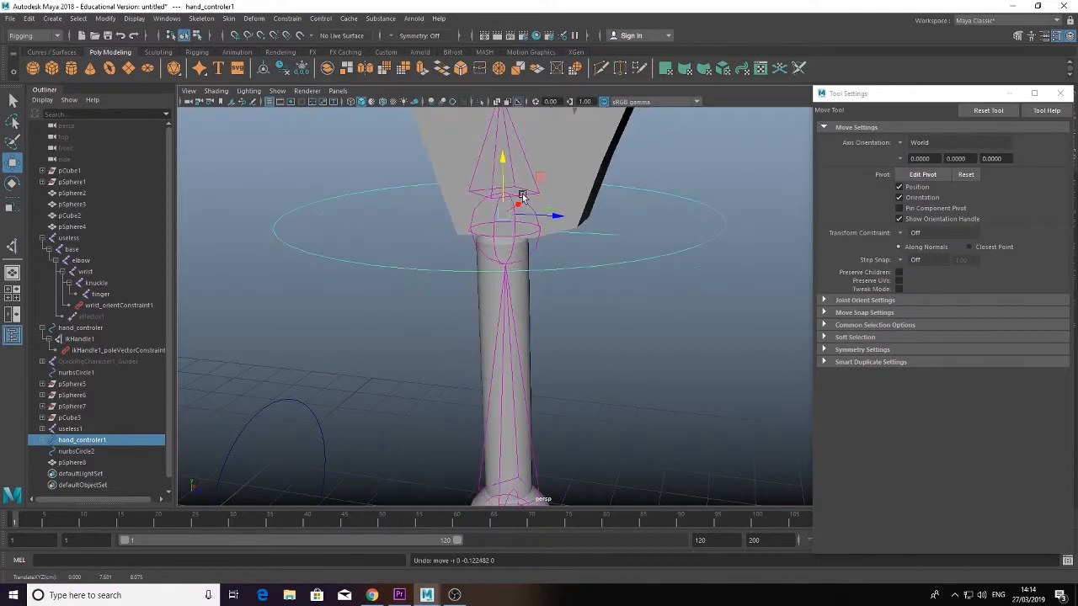
pyautogui.click(701, 197)
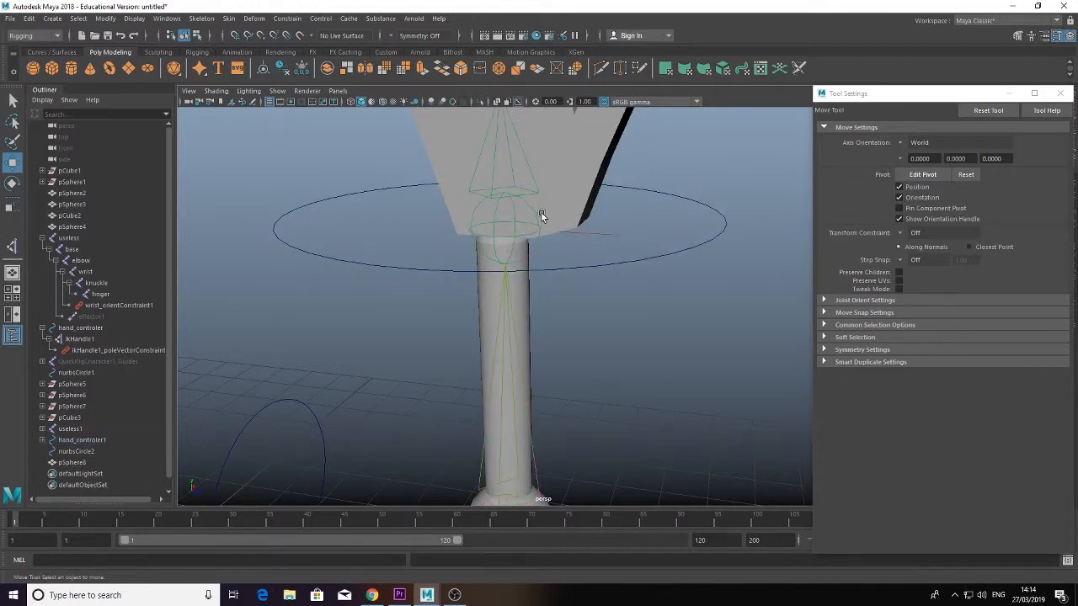
pyautogui.click(539, 216)
pyautogui.press('capslock')
pyautogui.click(724, 235)
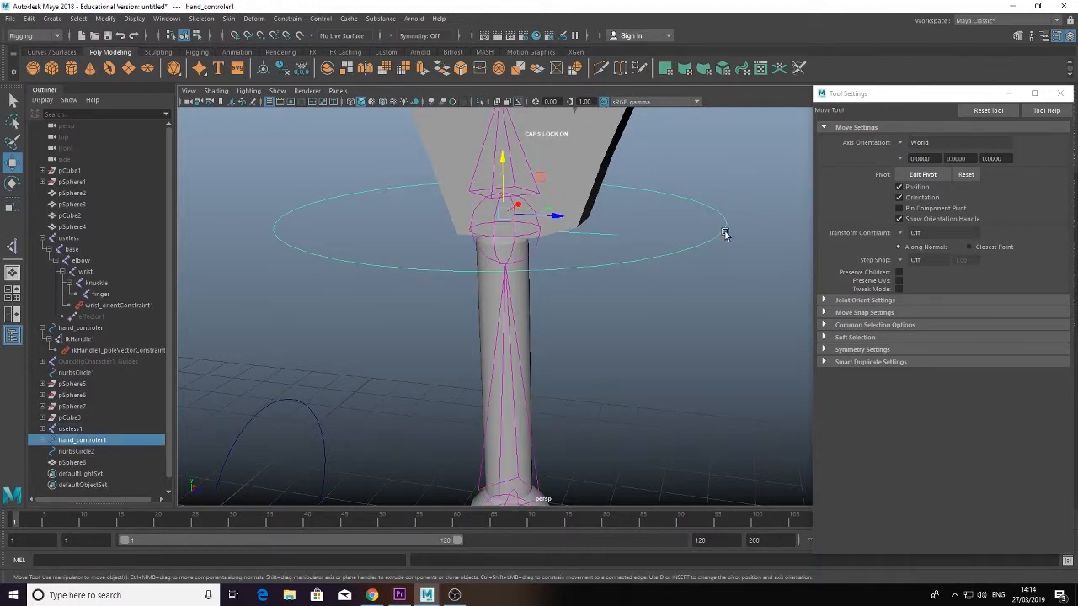
# - Create an IK handle from the base joint to the wrist joint of the skinned arm's useless1 skeleton
pyautogui.keyDown('alt'); pyautogui.moveTo(693, 247); pyautogui.dragTo(698, 272); pyautogui.keyUp('alt')
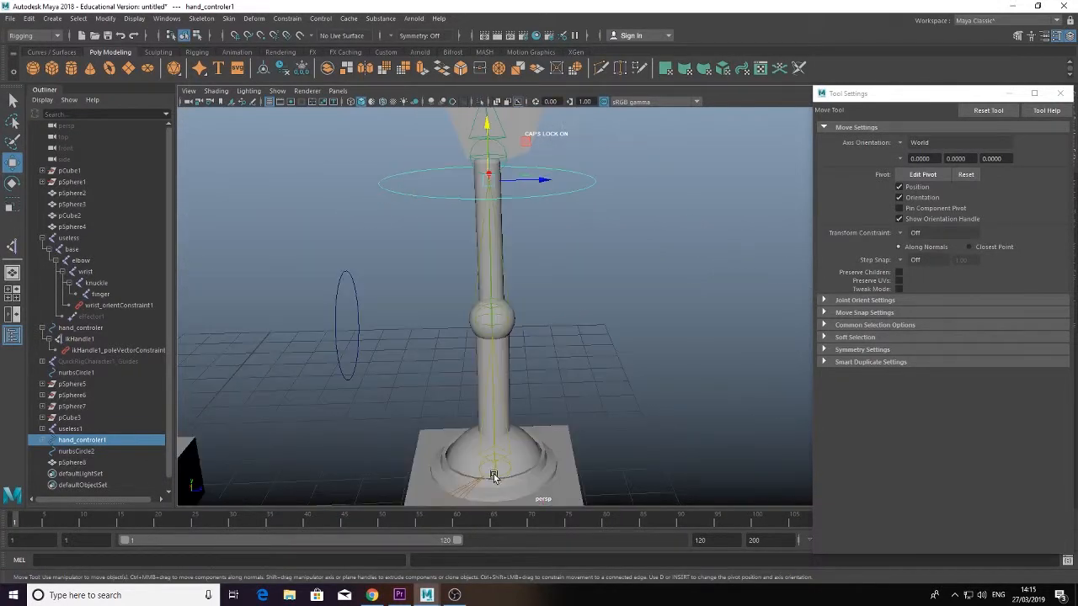
pyautogui.click(495, 473)
pyautogui.click(681, 428)
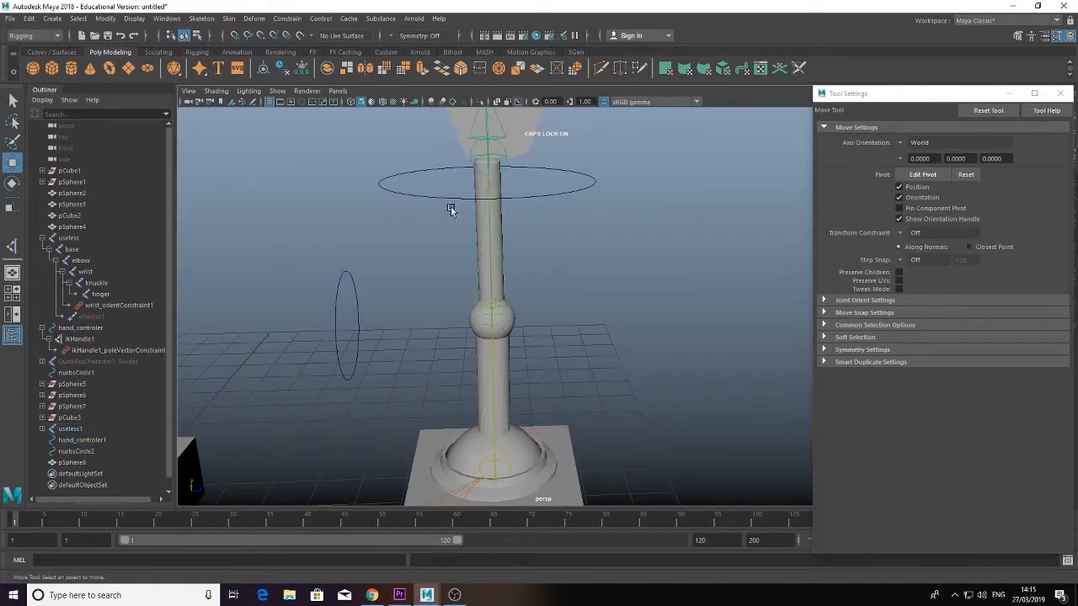
pyautogui.click(288, 18)
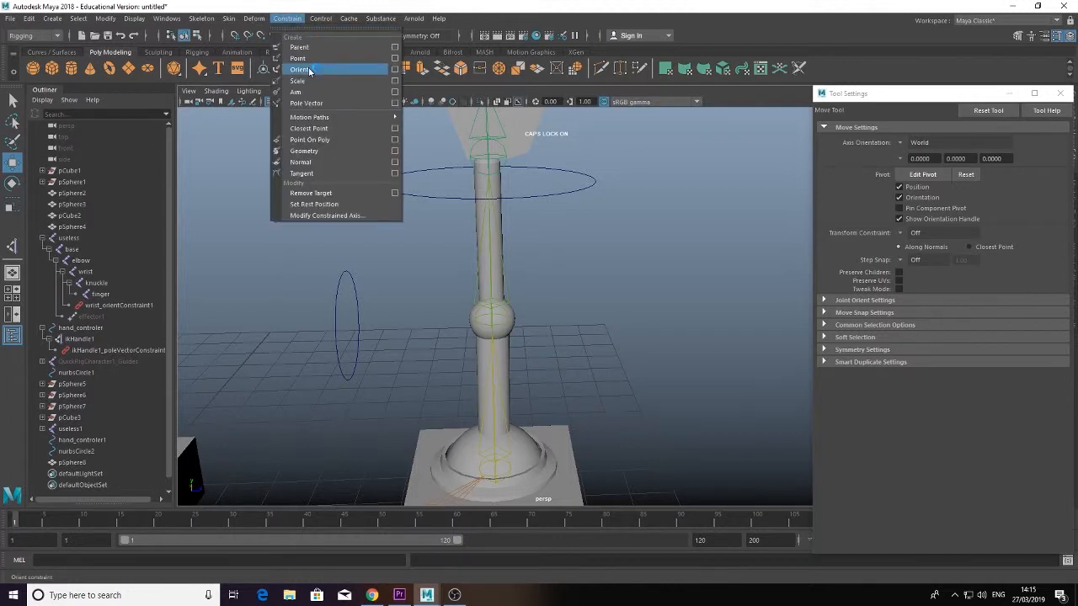
pyautogui.click(202, 18)
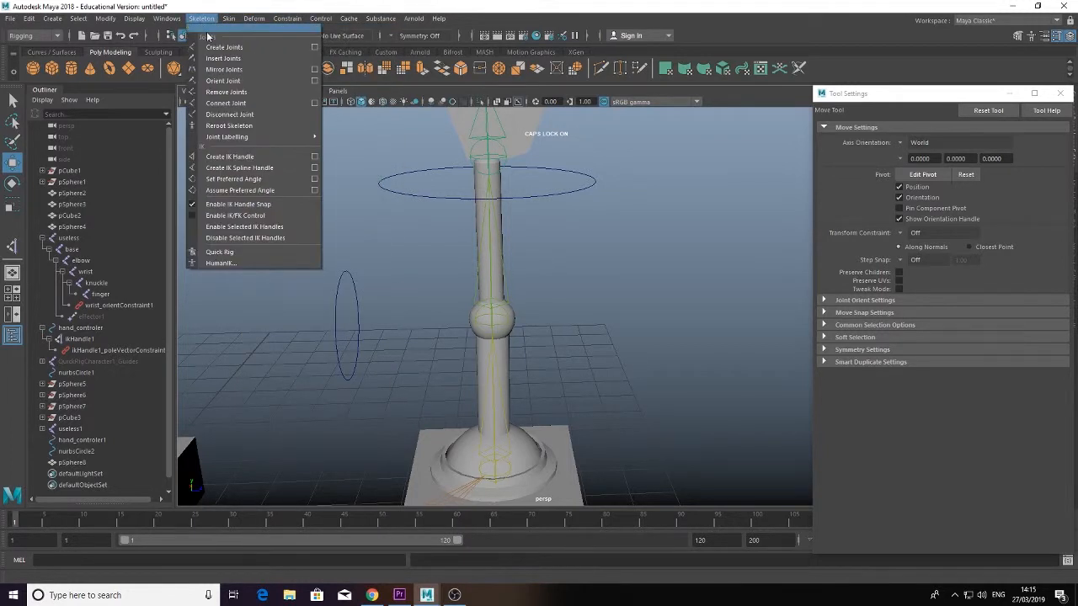
pyautogui.click(230, 157)
pyautogui.click(504, 470)
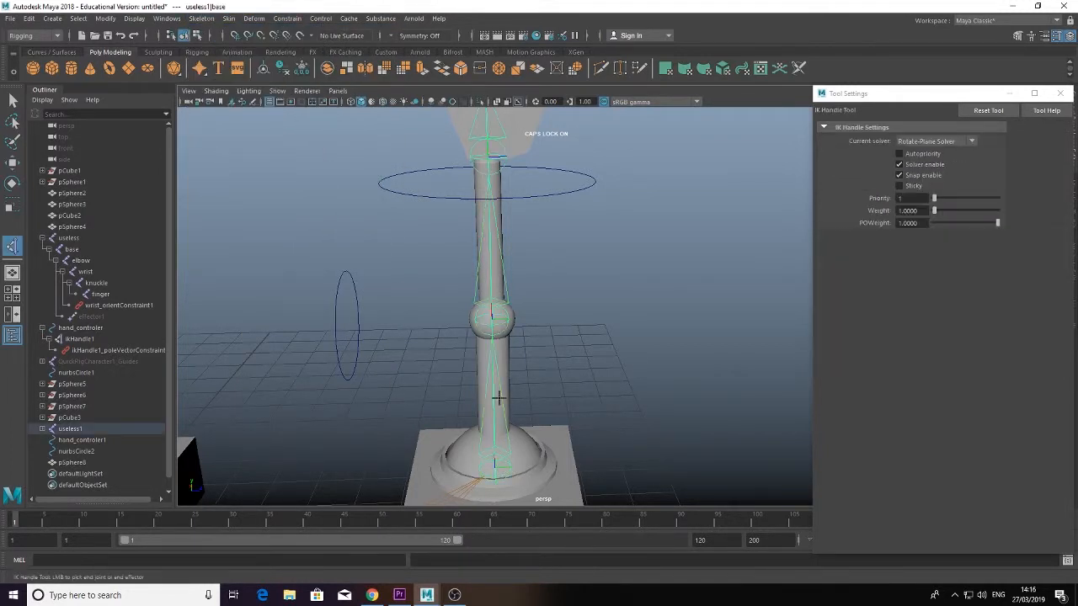
pyautogui.click(492, 155)
pyautogui.press('w')
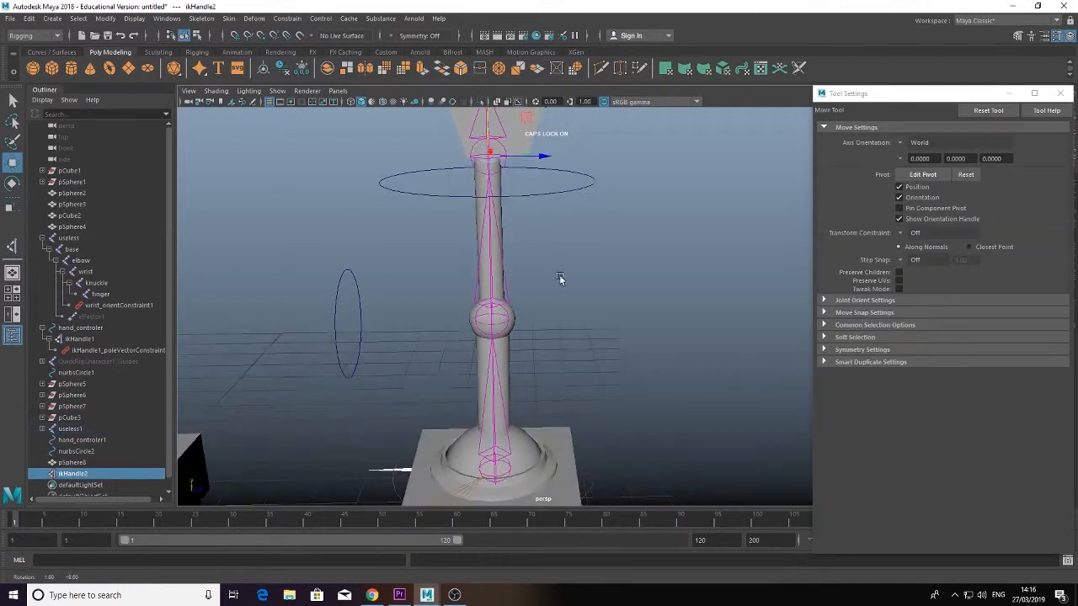
# - Move hand_controler1 slightly along its vertical axis near the wrist
pyautogui.click(556, 195)
pyautogui.moveTo(487, 126); pyautogui.dragTo(489, 99)
pyautogui.keyDown('alt'); pyautogui.moveTo(573, 197); pyautogui.dragTo(499, 304, button='middle'); pyautogui.keyUp('alt')
pyautogui.scroll(5, 498, 291)
# - Try deleting ikHandle2 and hand_controler1 together, and undo the deletion
pyautogui.click(484, 244)
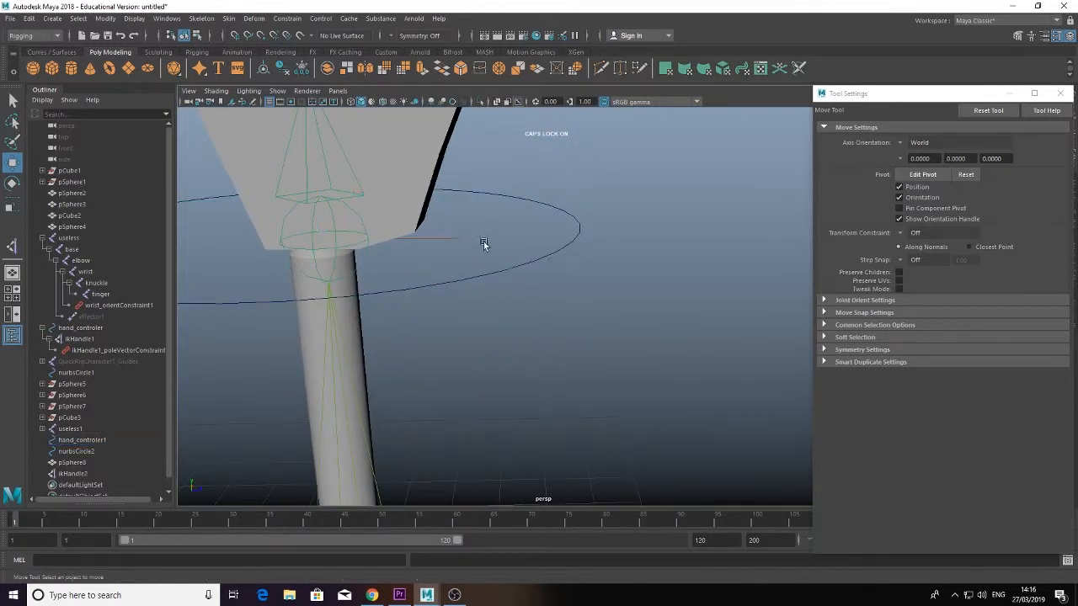
pyautogui.click(447, 232)
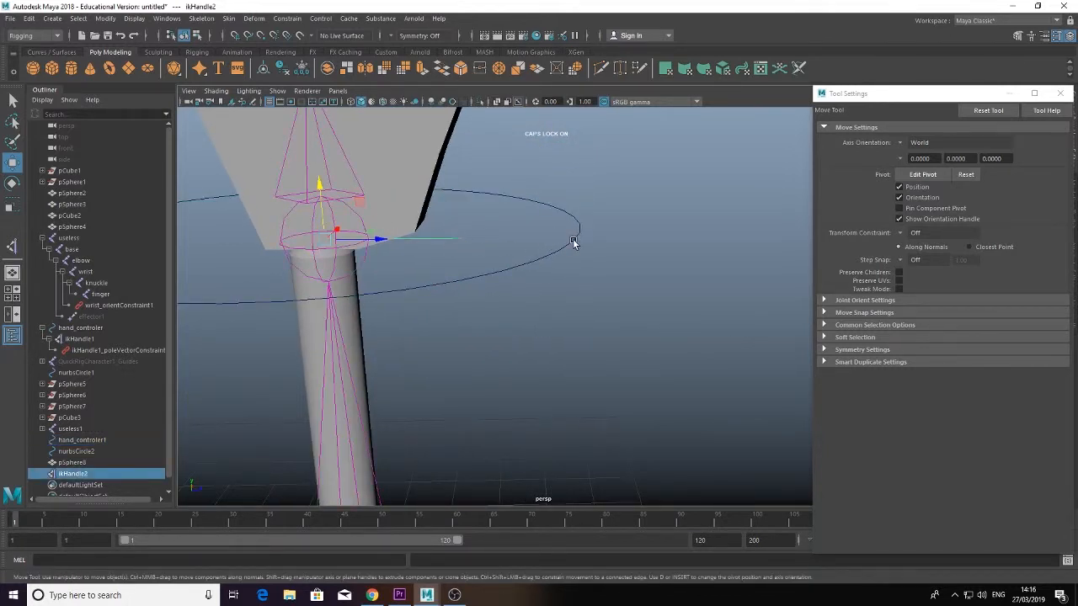
pyautogui.keyDown('shift'); pyautogui.click(572, 243); pyautogui.keyUp('shift')
pyautogui.press('Delete')
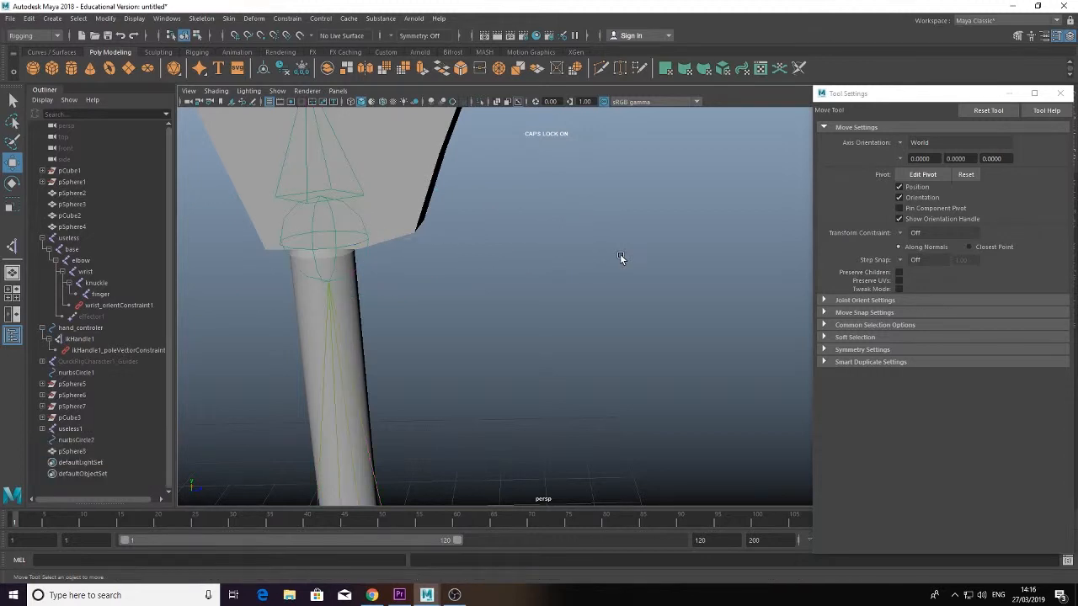
pyautogui.scroll(-8, 499, 285)
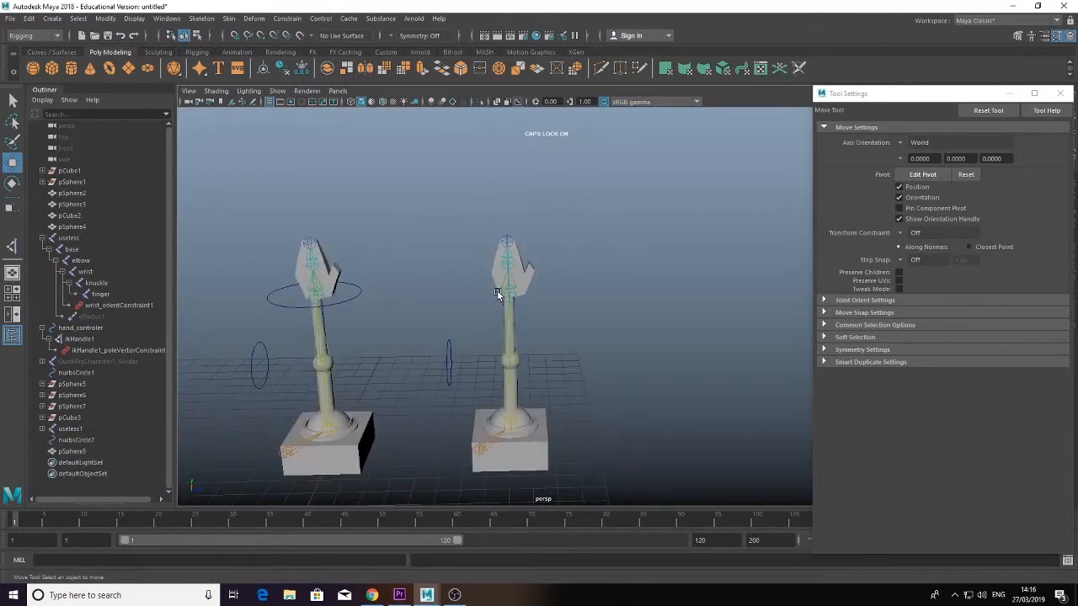
pyautogui.hotkey('ctrl', 'z')
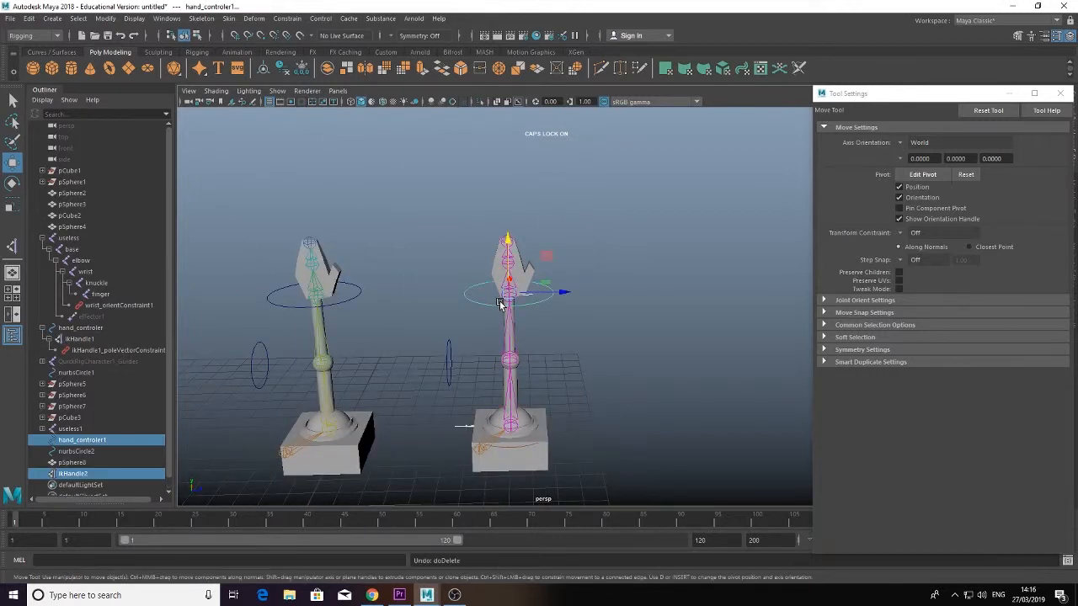
# - Try parenting hand_controler1 under ikHandle2, and undo the parenting
pyautogui.scroll(8, 501, 316)
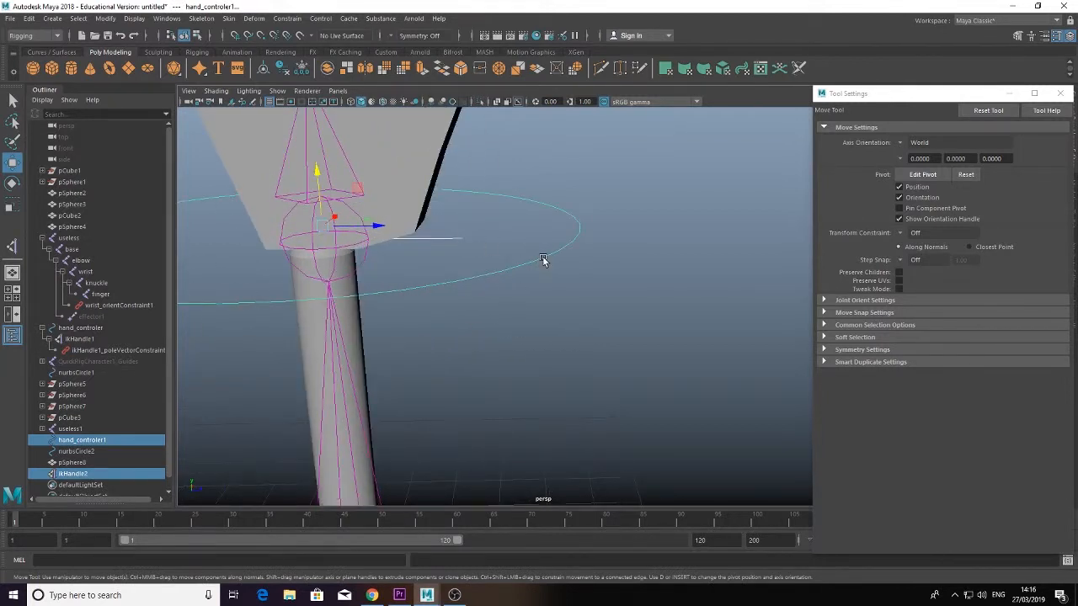
pyautogui.click(543, 259)
pyautogui.keyDown('shift'); pyautogui.click(450, 237); pyautogui.keyUp('shift')
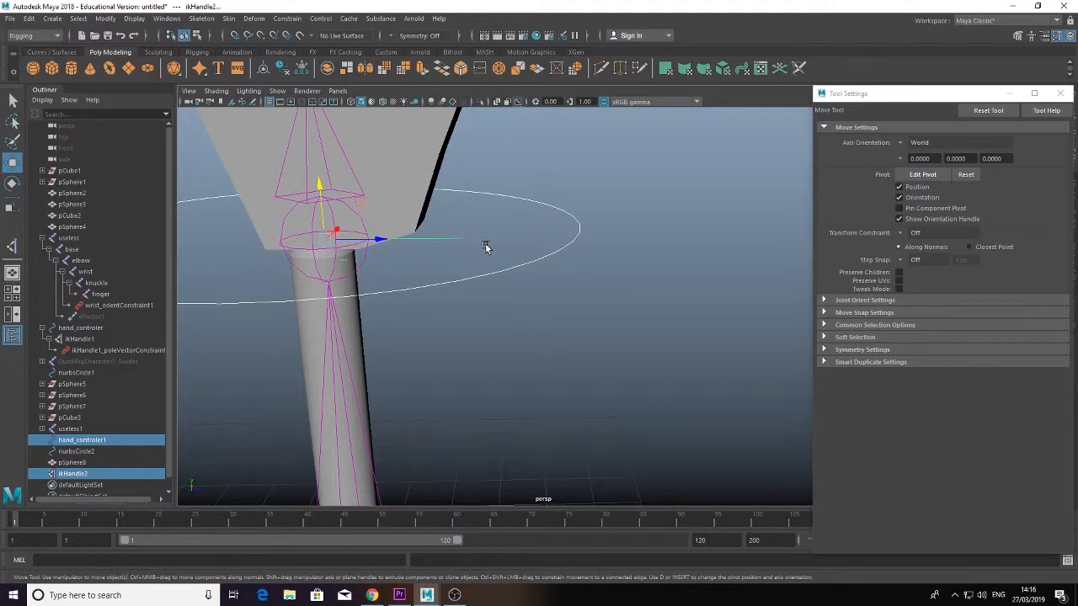
pyautogui.press('p')
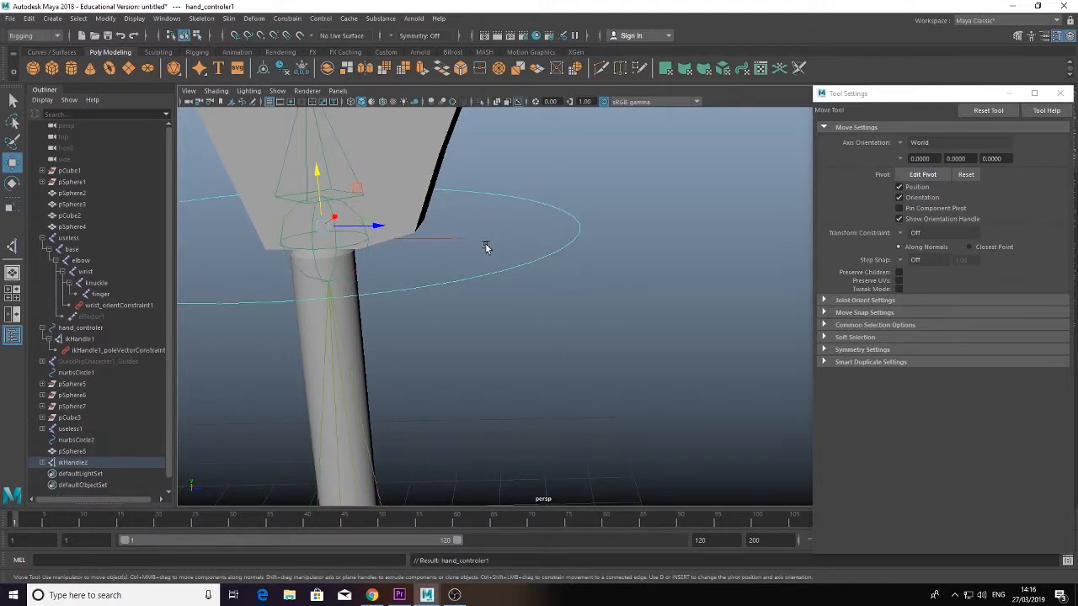
pyautogui.hotkey('ctrl', 'z')
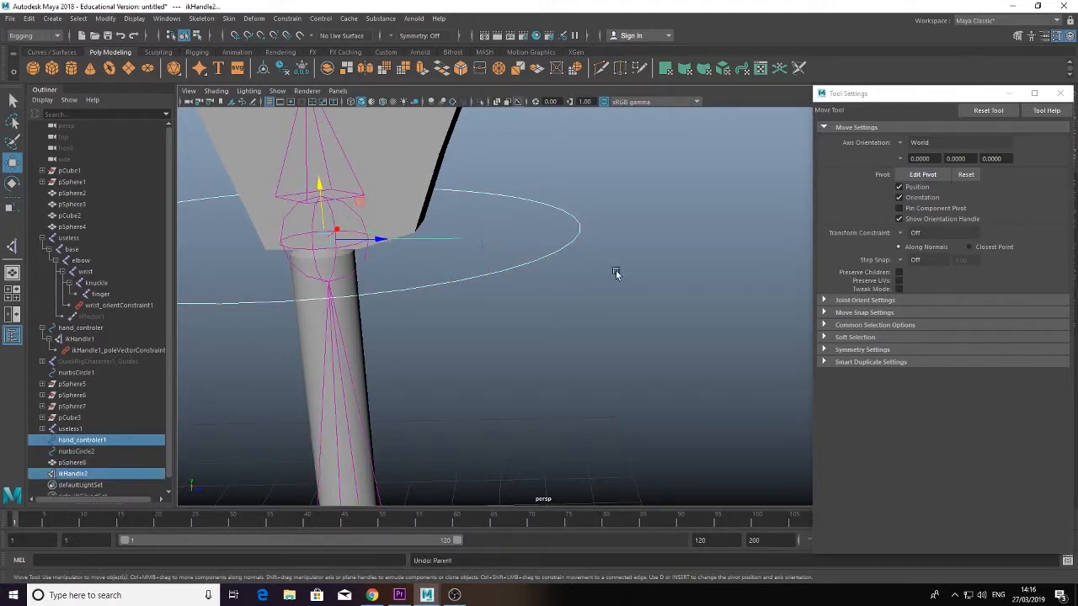
# - Set hand_controler1's Translate Y to 0
pyautogui.click(569, 249)
pyautogui.click(1010, 94)
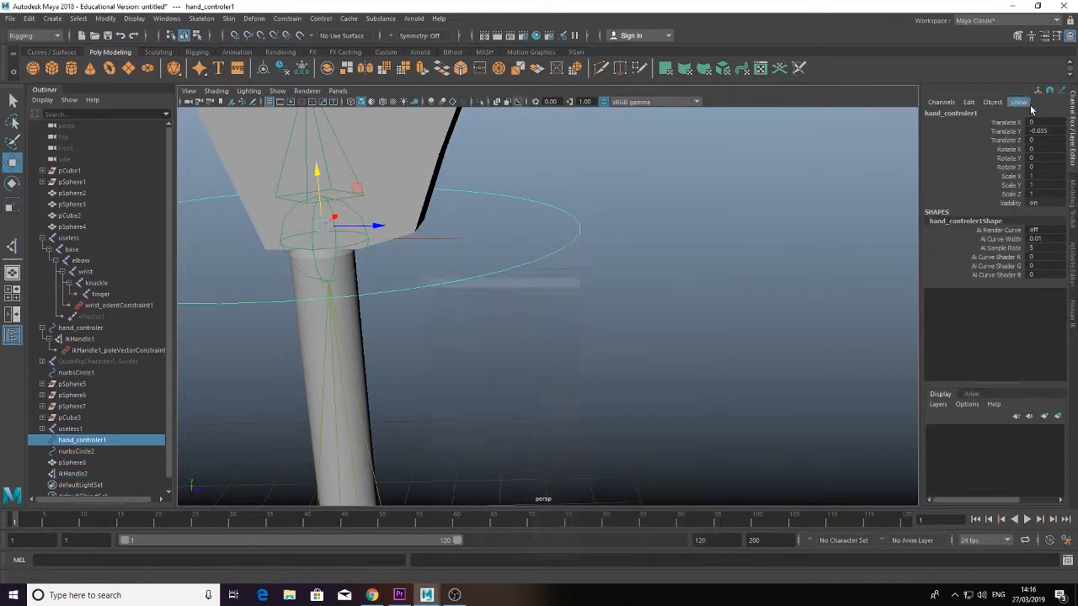
pyautogui.doubleClick(1054, 130)
pyautogui.write('0')
pyautogui.press('Return')
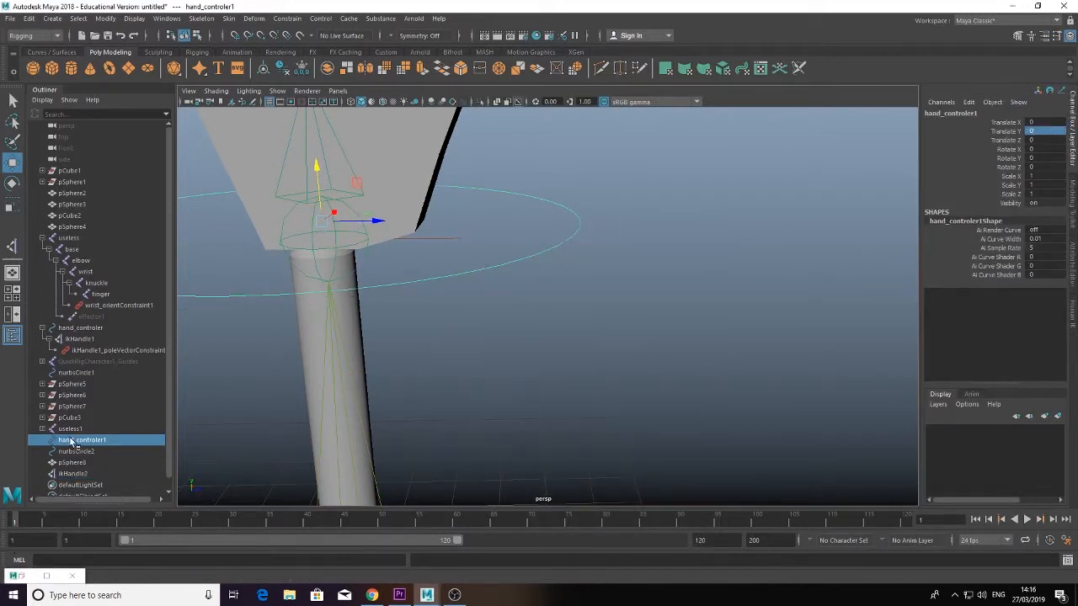
# - Select ikHandle2 followed by hand_controler1, and parent the IK handle under the controller
pyautogui.click(453, 244)
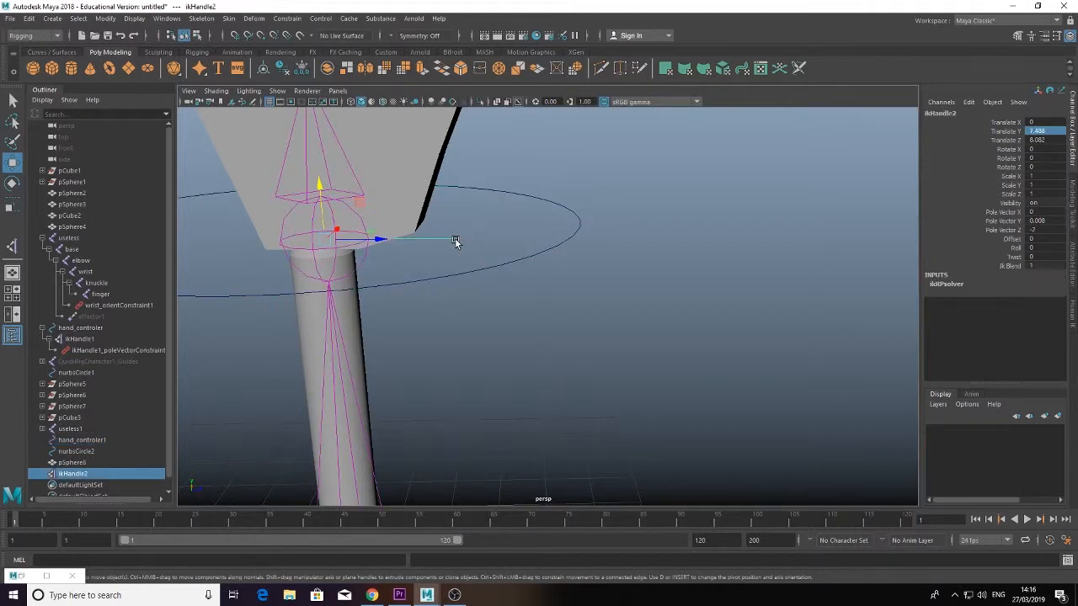
pyautogui.keyDown('shift'); pyautogui.click(520, 260); pyautogui.keyUp('shift')
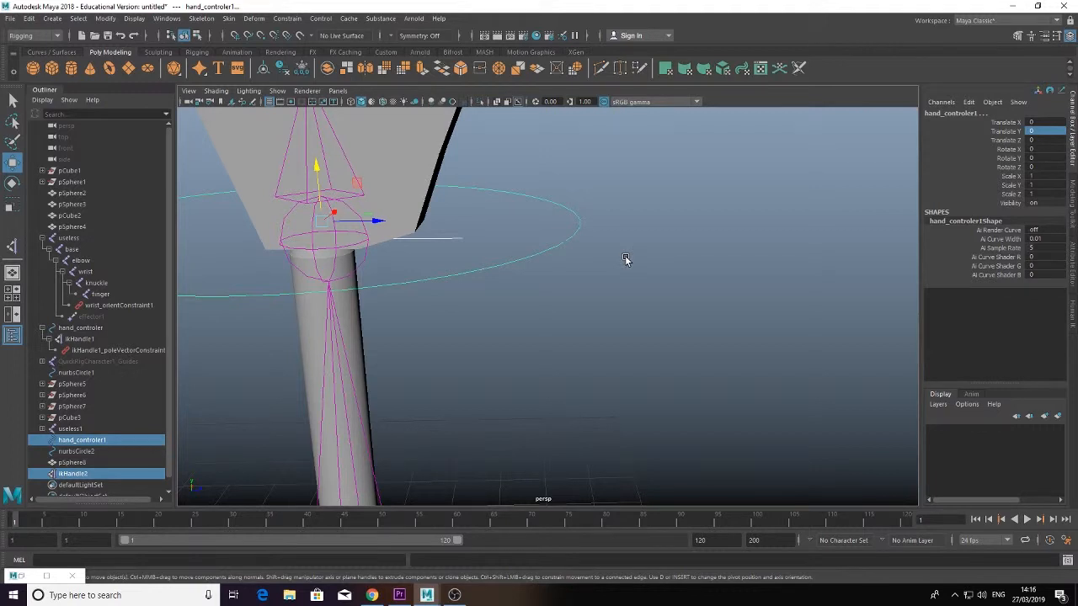
pyautogui.press('p')
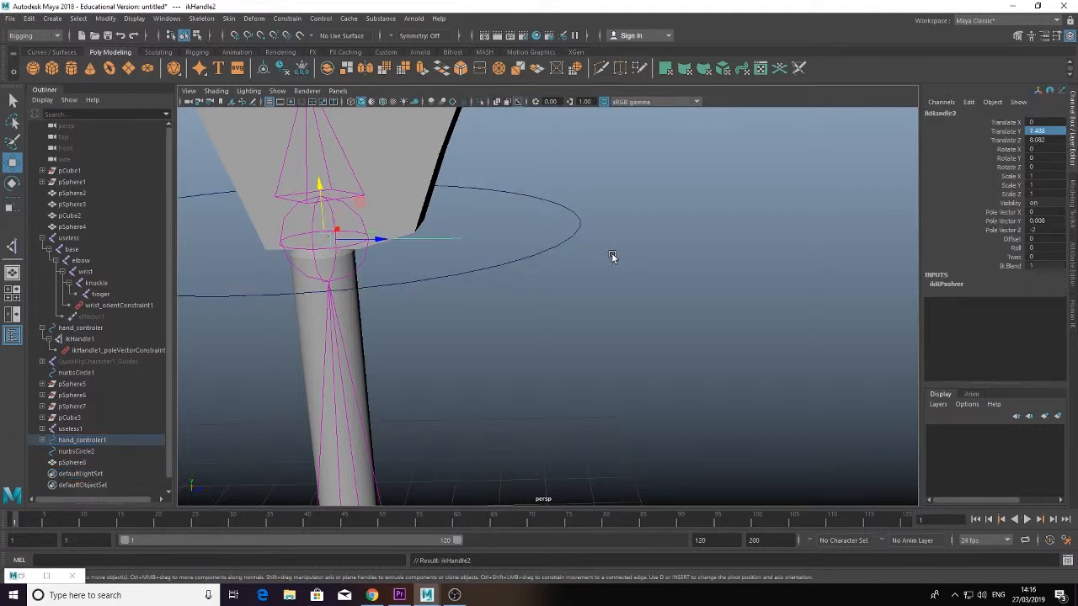
# - Test-move hand_controler1 along Z and Y to see the arm follow, and undo both moves
pyautogui.click(569, 240)
pyautogui.moveTo(379, 219); pyautogui.dragTo(354, 226)
pyautogui.moveTo(300, 177); pyautogui.dragTo(301, 197)
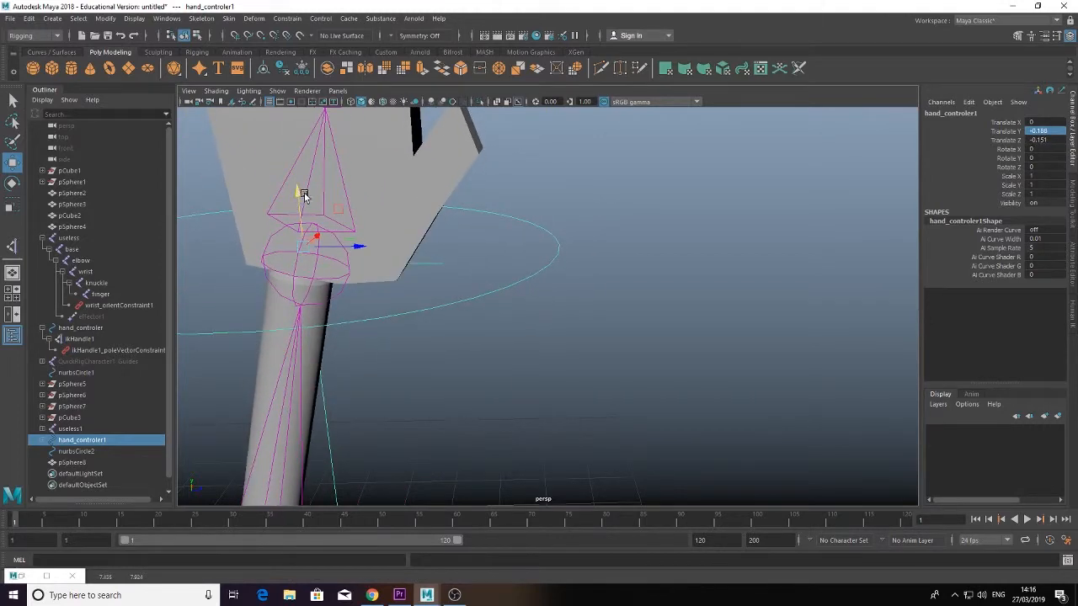
pyautogui.hotkey('ctrl', 'z')
pyautogui.keyDown('alt'); pyautogui.moveTo(600, 319); pyautogui.dragTo(597, 412); pyautogui.keyUp('alt')
pyautogui.hotkey('ctrl', 'z')
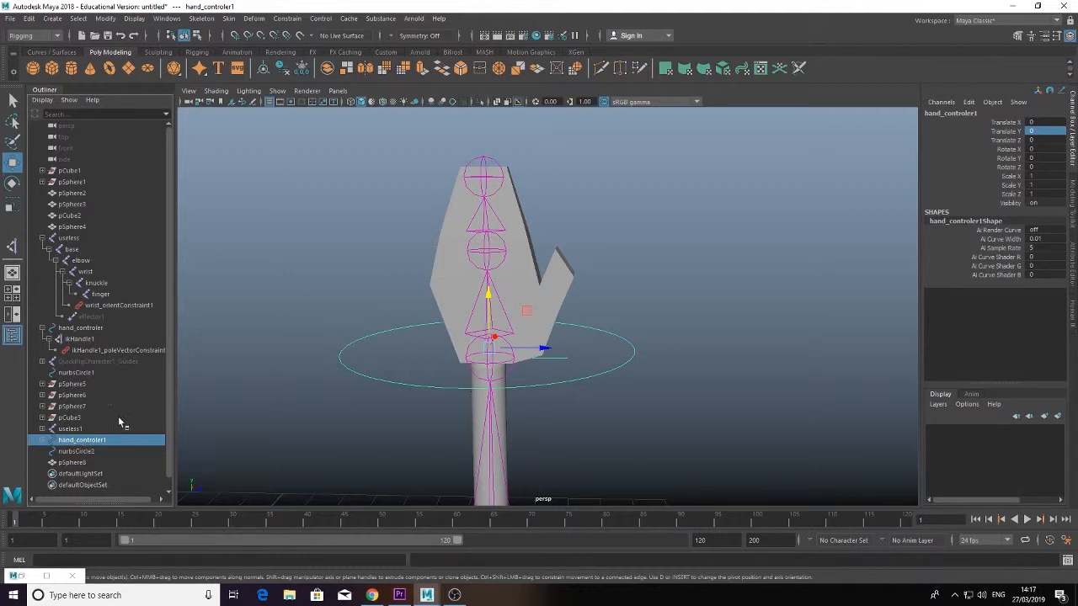
# - Expand the useless1 joint hierarchy down through base and elbow to show the wrist and effectors
pyautogui.click(42, 430)
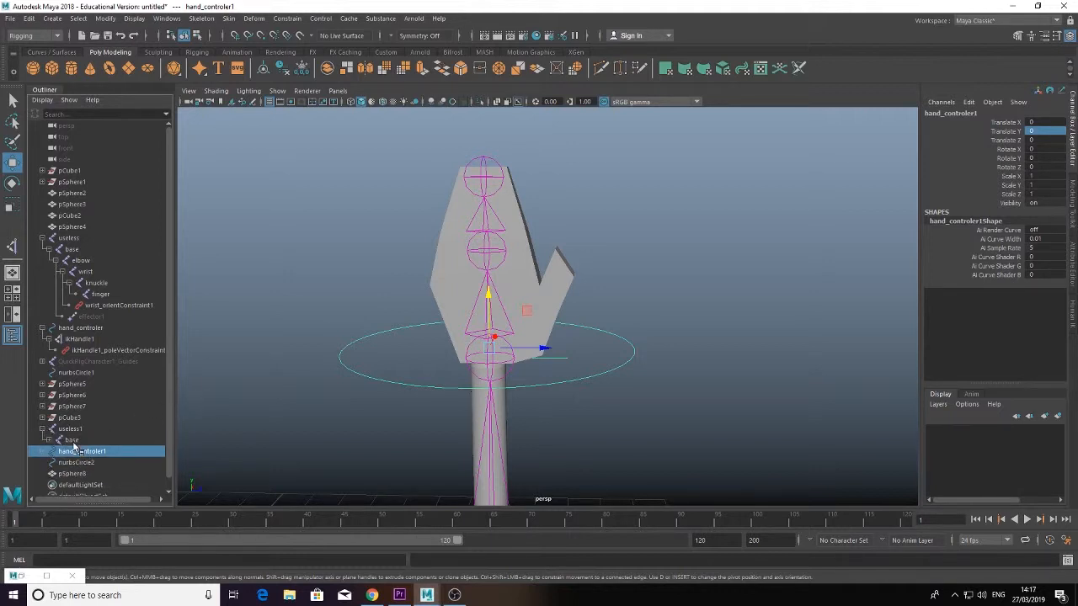
pyautogui.doubleClick(72, 440)
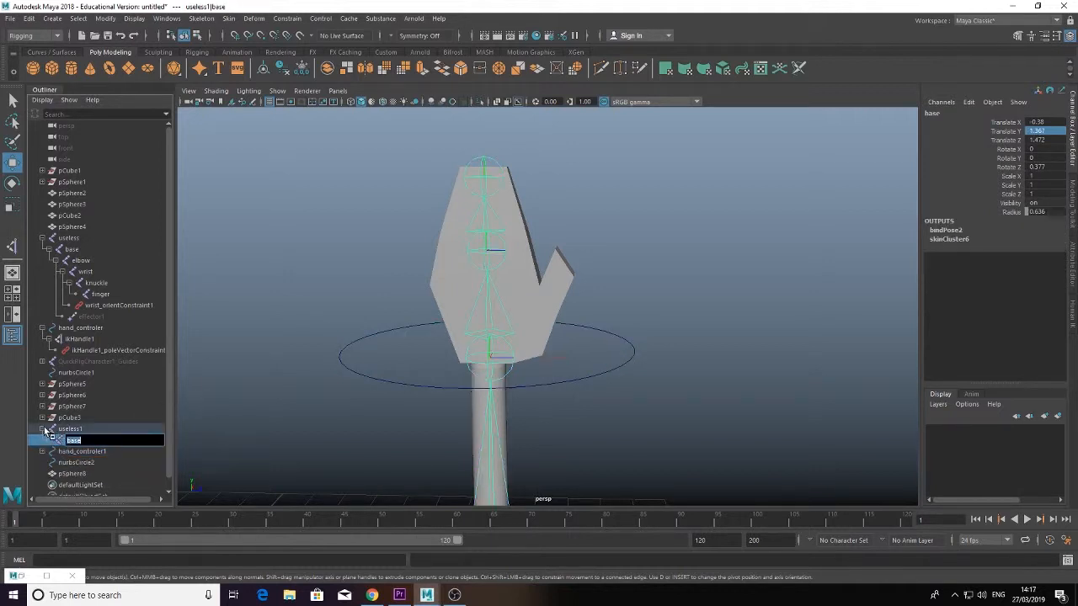
pyautogui.click(43, 429)
pyautogui.click(43, 430)
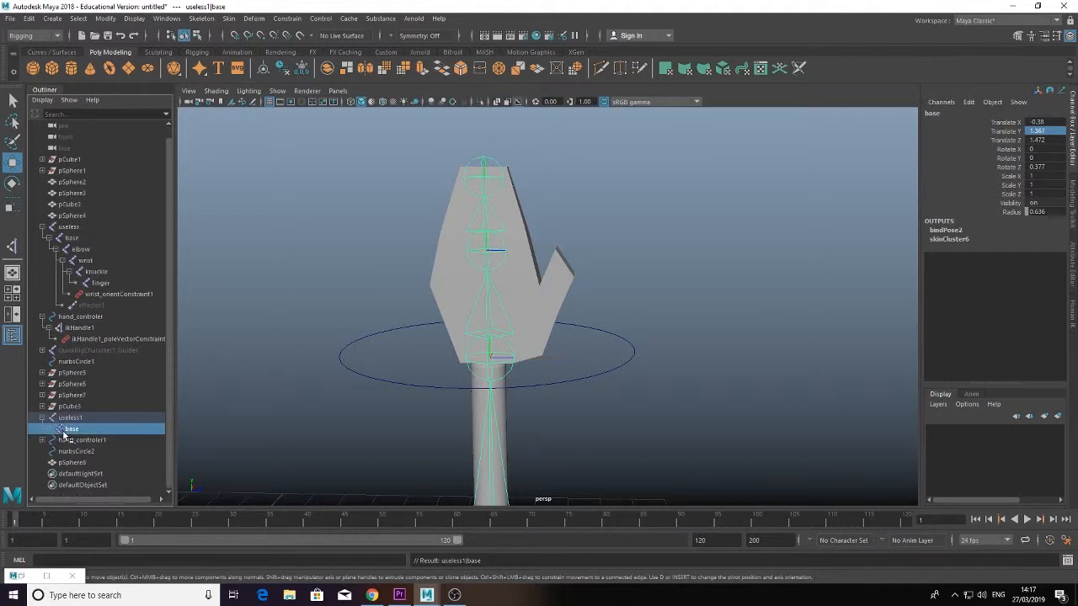
pyautogui.click(56, 430)
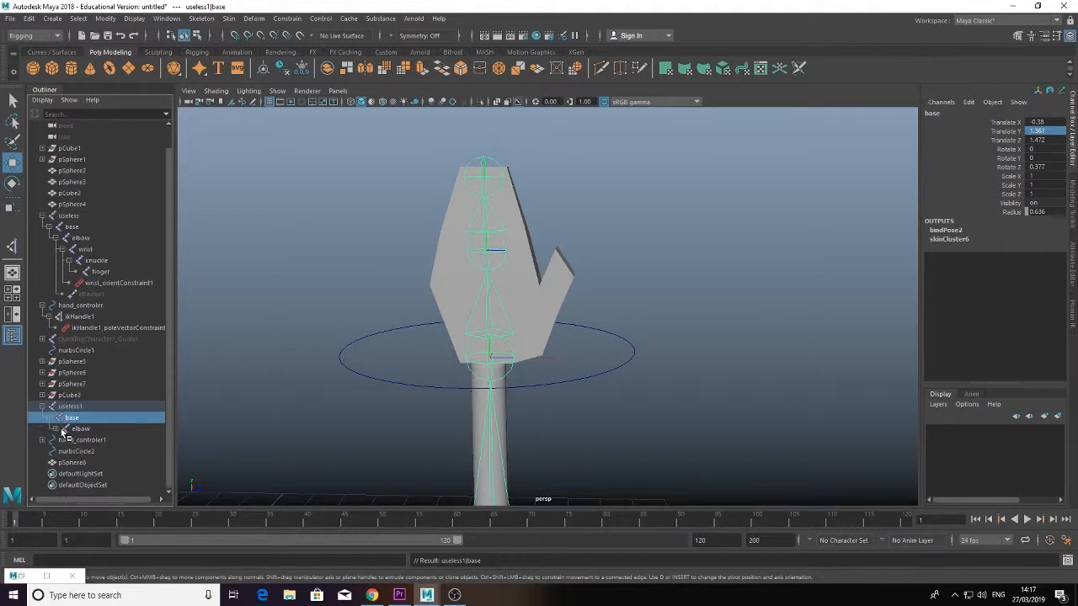
pyautogui.click(57, 429)
pyautogui.scroll(-1, 81, 428)
# - Delete the extra effector1 listed above effector2 under useless1's elbow joint
pyautogui.click(93, 408)
pyautogui.click(99, 430)
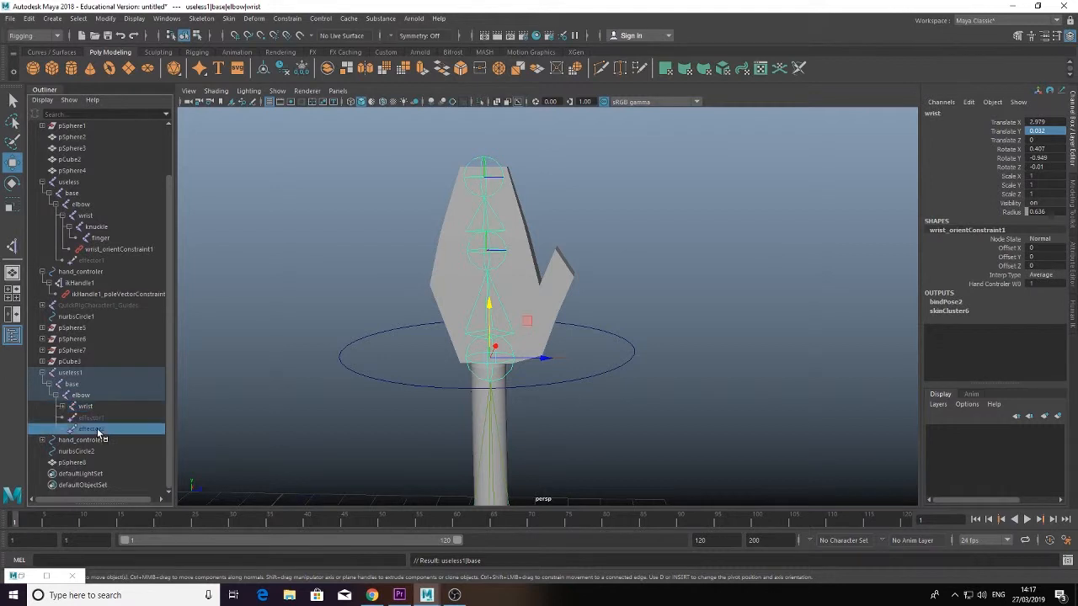
pyautogui.scroll(-5, 238, 402)
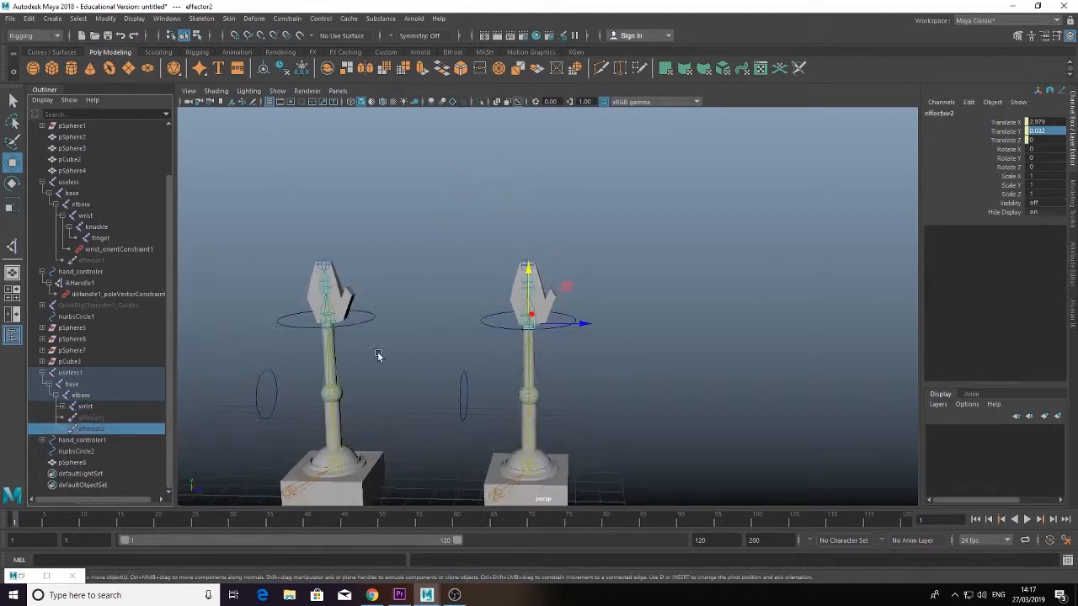
pyautogui.click(94, 418)
pyautogui.press('Delete')
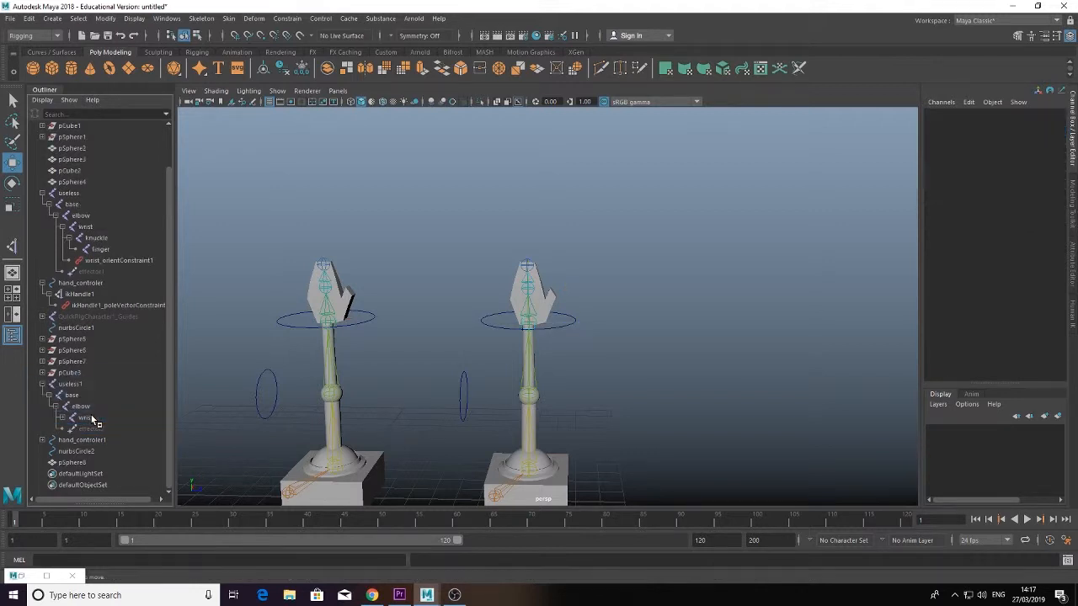
# - Test-move useless1's wrist joint and the hand controller in the vertical plane, and undo both moves
pyautogui.click(88, 418)
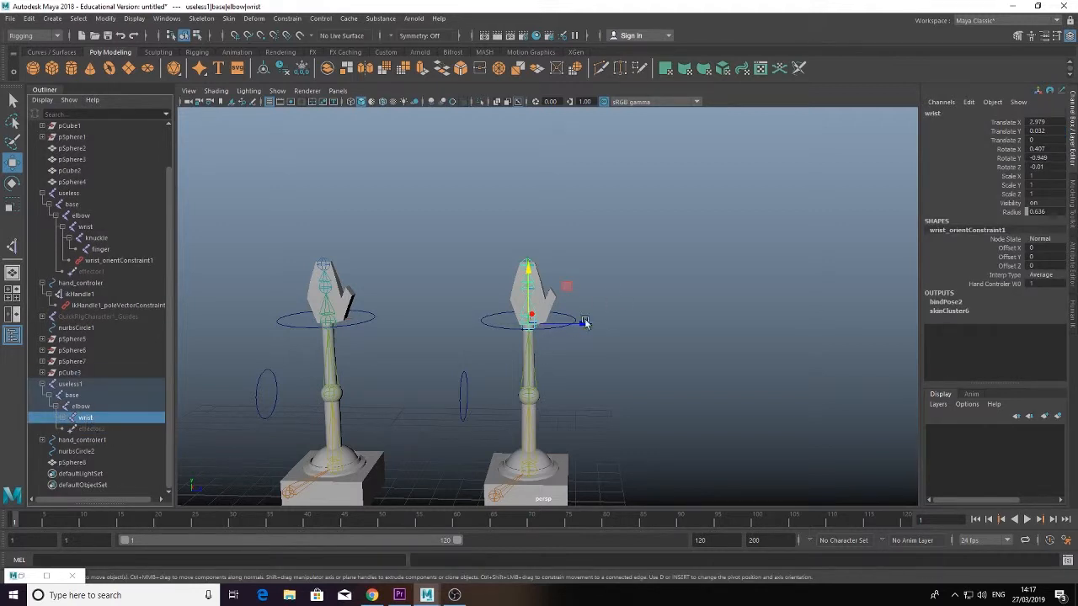
pyautogui.moveTo(569, 288); pyautogui.dragTo(521, 254)
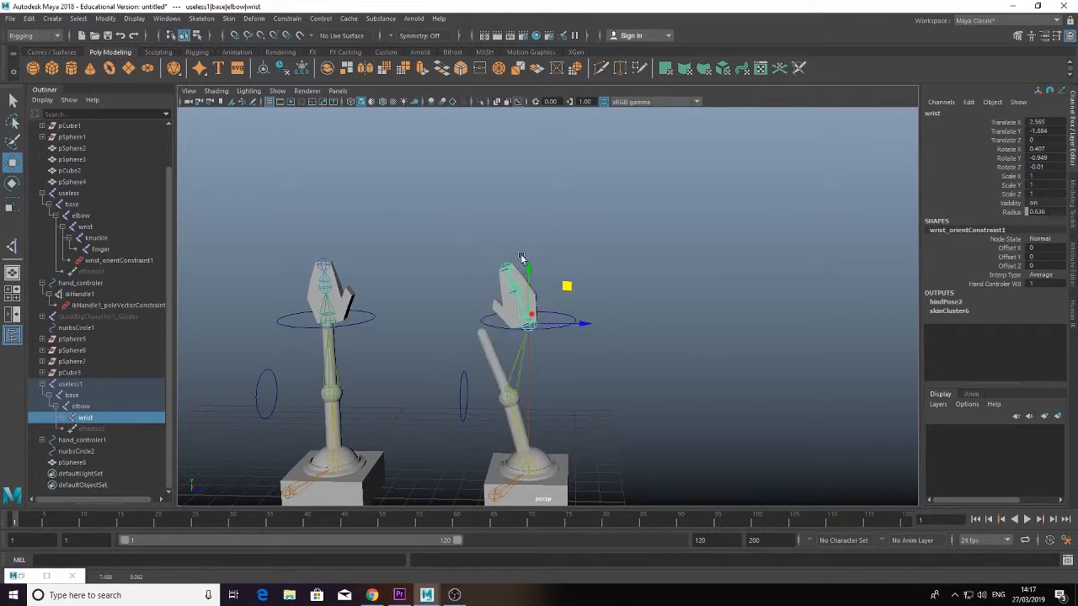
pyautogui.hotkey('shift', 'z')
pyautogui.press('z')
pyautogui.click(587, 354)
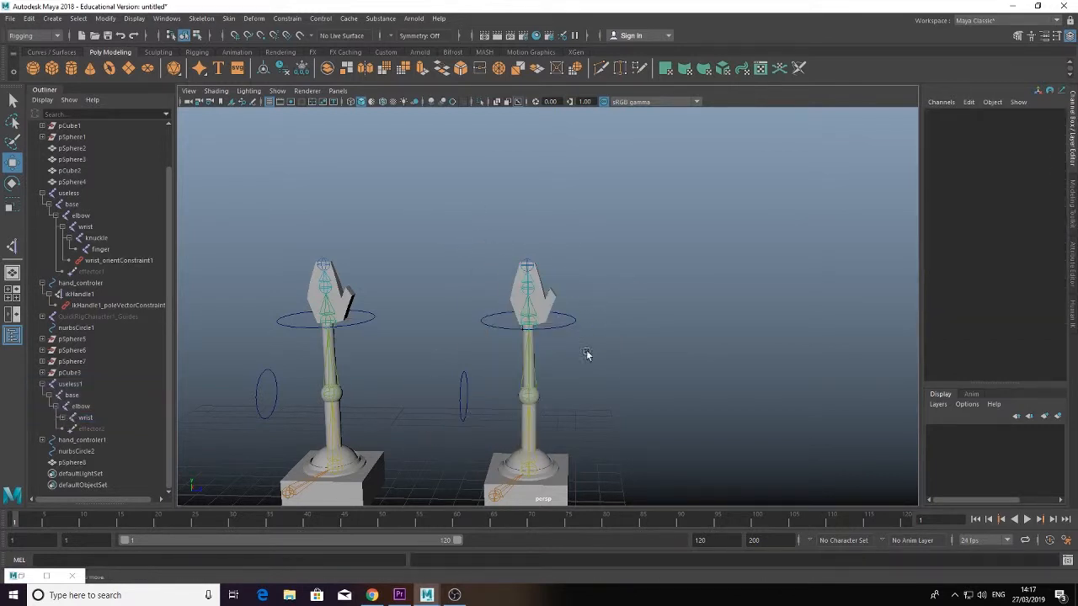
pyautogui.click(565, 330)
pyautogui.moveTo(570, 285)
pyautogui.mouseDown()
pyautogui.moveTo(578, 294)
pyautogui.moveTo(563, 271)
pyautogui.moveTo(522, 310)
pyautogui.moveTo(585, 300)
pyautogui.mouseUp()
pyautogui.press('z')
pyautogui.click(623, 368)
# - Check the wrist joint, hand_controler1 and nurbsCircle2, and expand hand_controler1 to see the IK handle under it
pyautogui.click(85, 418)
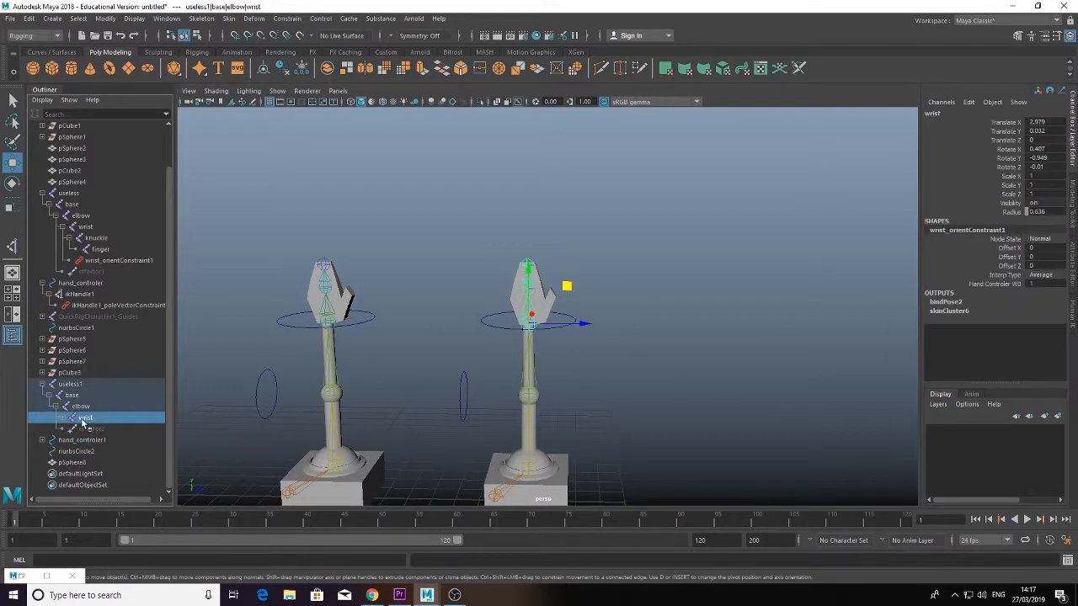
pyautogui.click(82, 440)
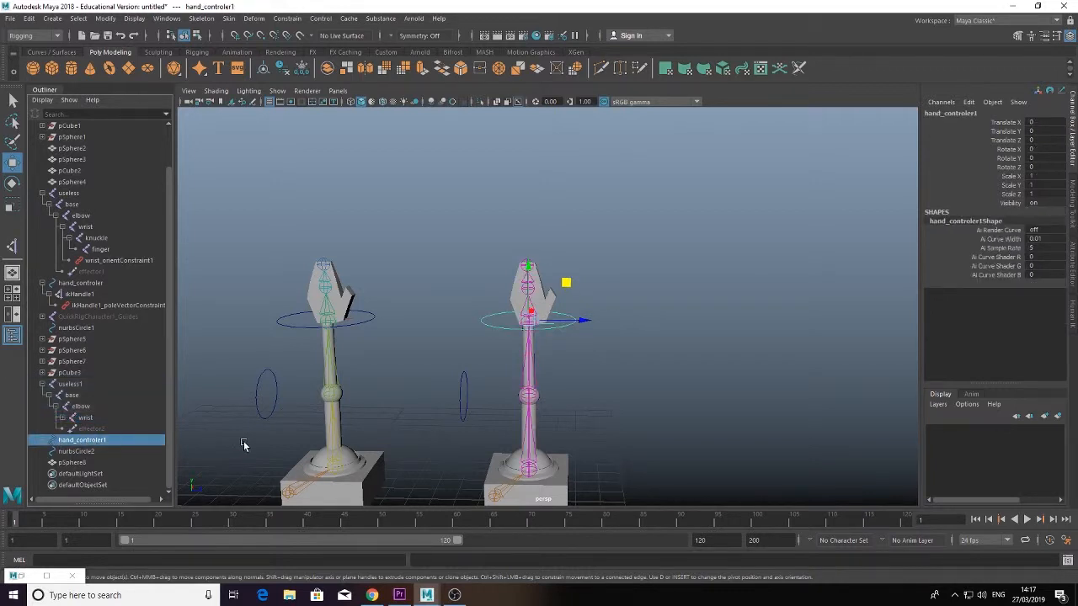
pyautogui.click(77, 453)
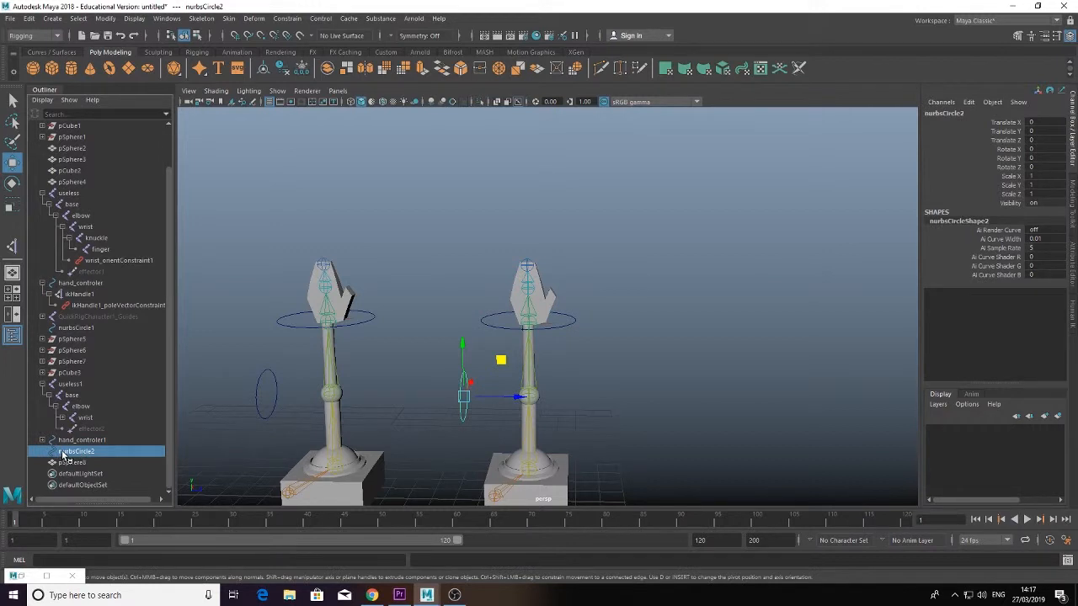
pyautogui.click(43, 443)
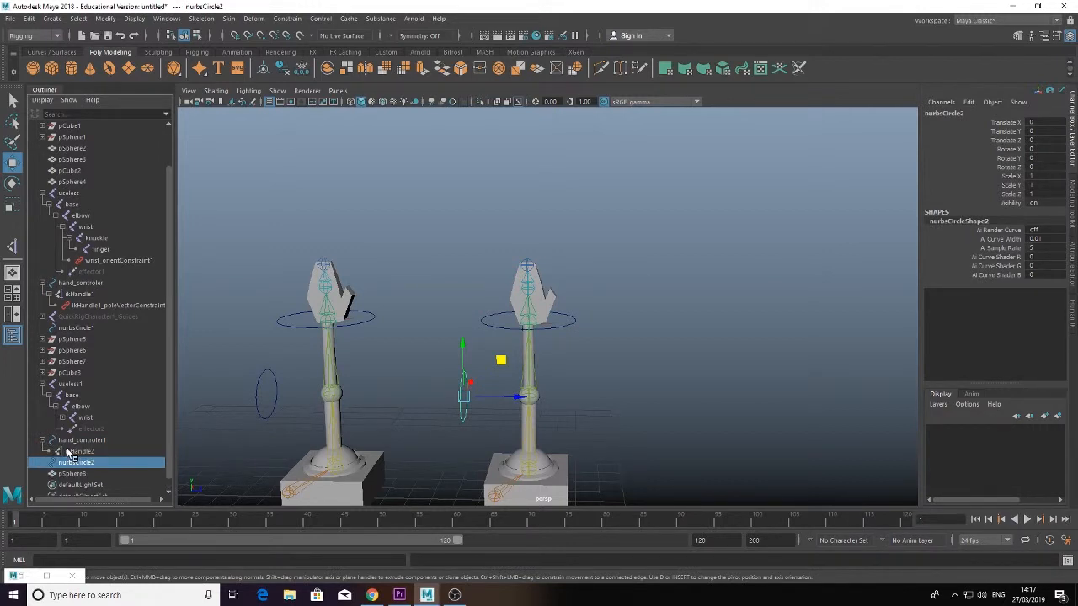
pyautogui.click(75, 440)
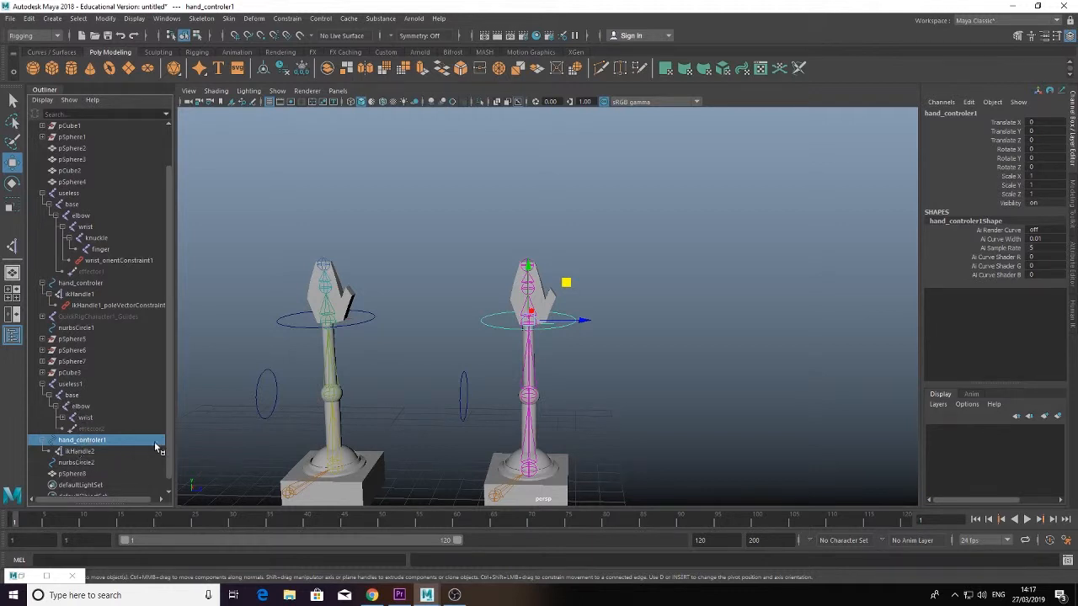
# - Select hand_controler1 followed by useless1's wrist joint, and orient-constrain the wrist to the controller
pyautogui.press('f')
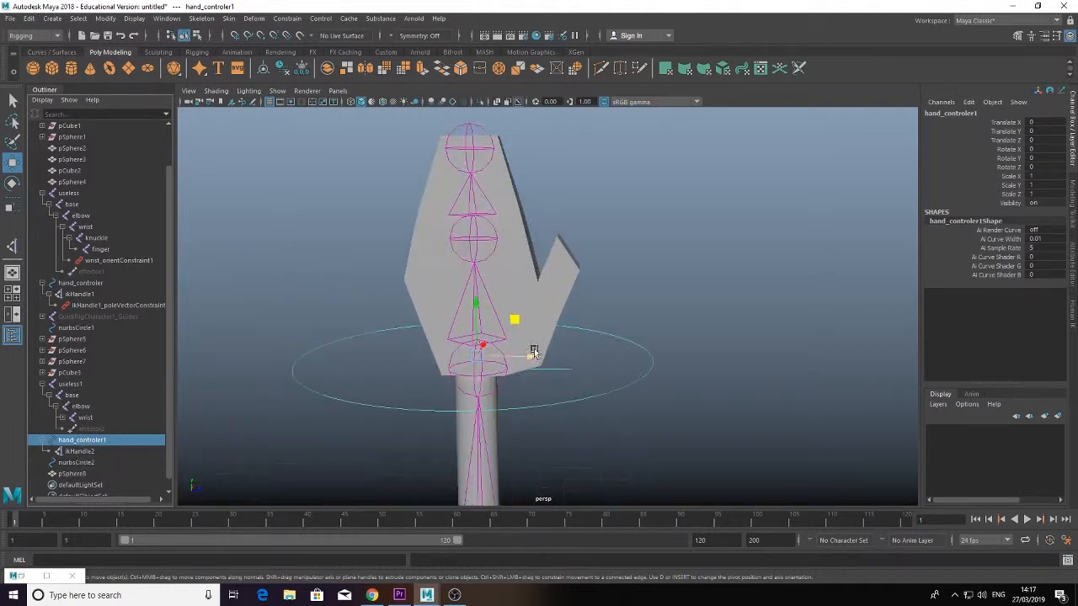
pyautogui.click(504, 381)
pyautogui.click(505, 361)
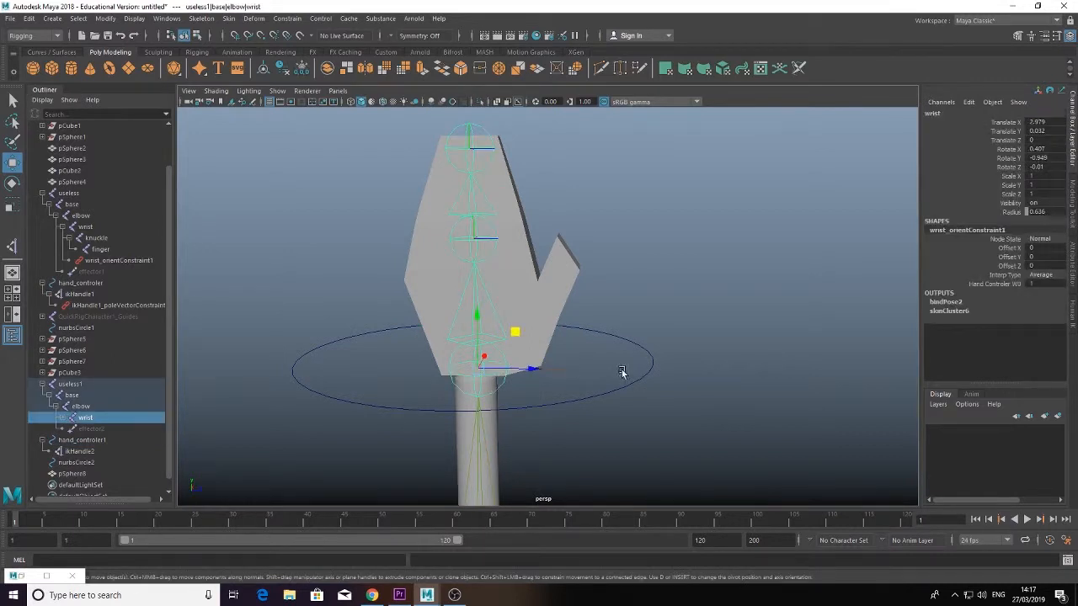
pyautogui.click(654, 364)
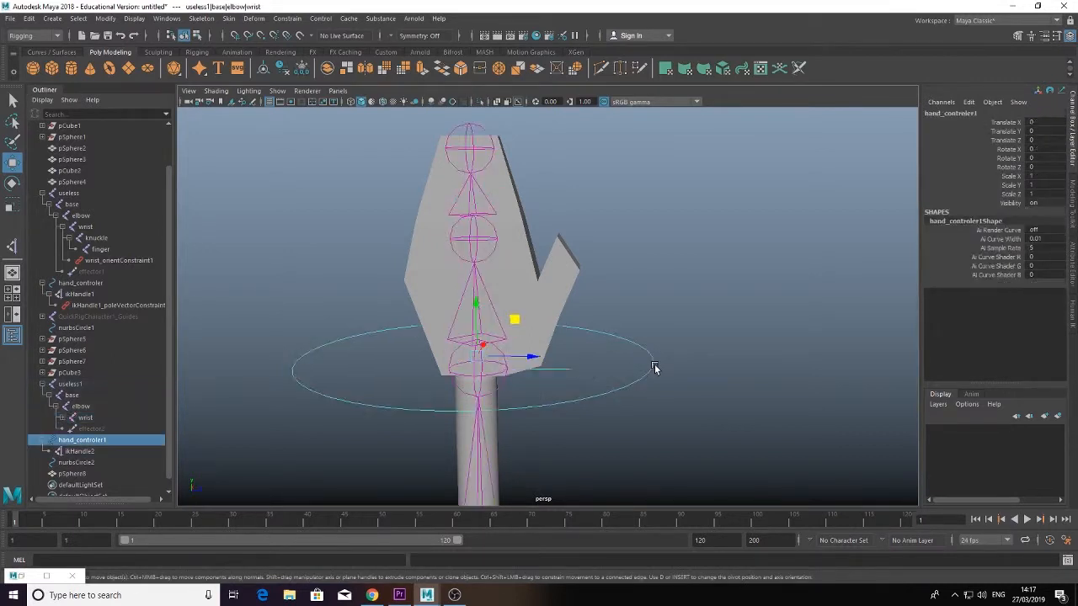
pyautogui.keyDown('shift'); pyautogui.click(505, 380); pyautogui.keyUp('shift')
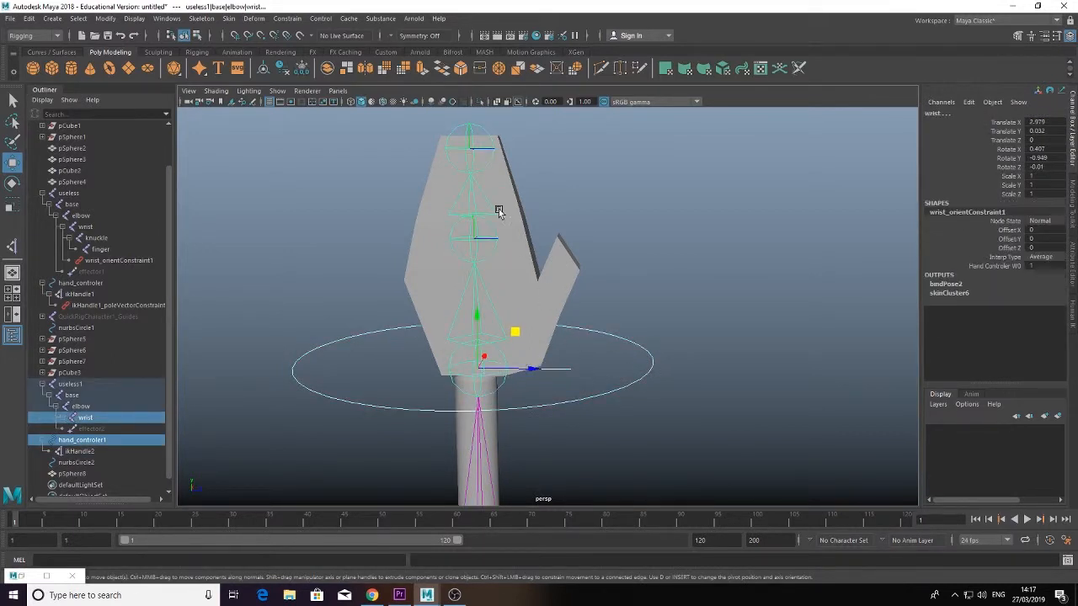
pyautogui.click(291, 20)
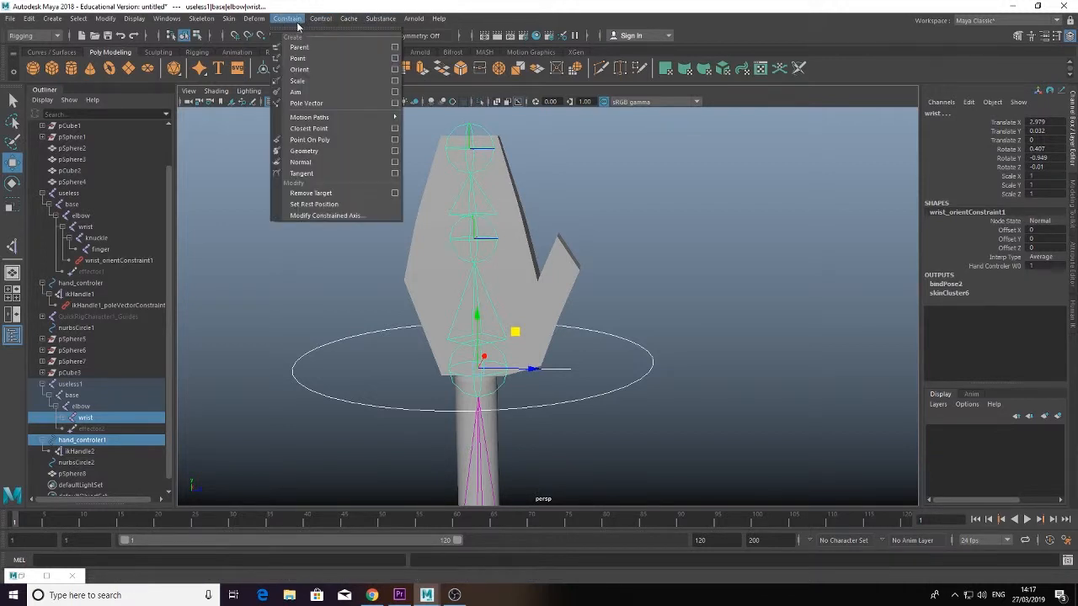
pyautogui.click(305, 73)
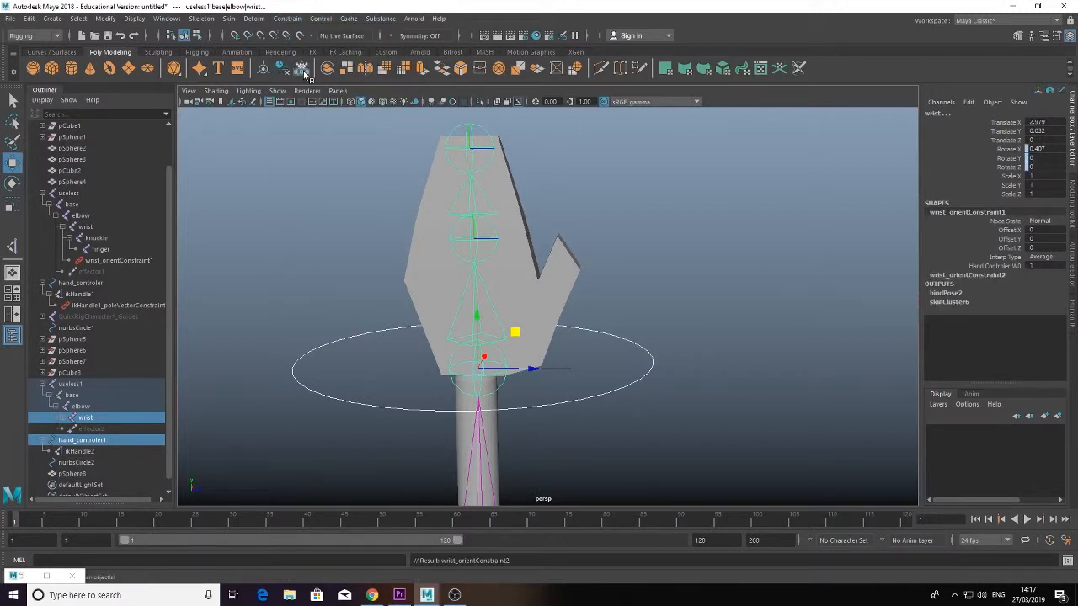
# - Test-rotate hand_controler1 about X and test-move it to check the wrist constraint, and undo both changes
pyautogui.click(649, 378)
pyautogui.press('e')
pyautogui.moveTo(517, 331); pyautogui.dragTo(517, 362)
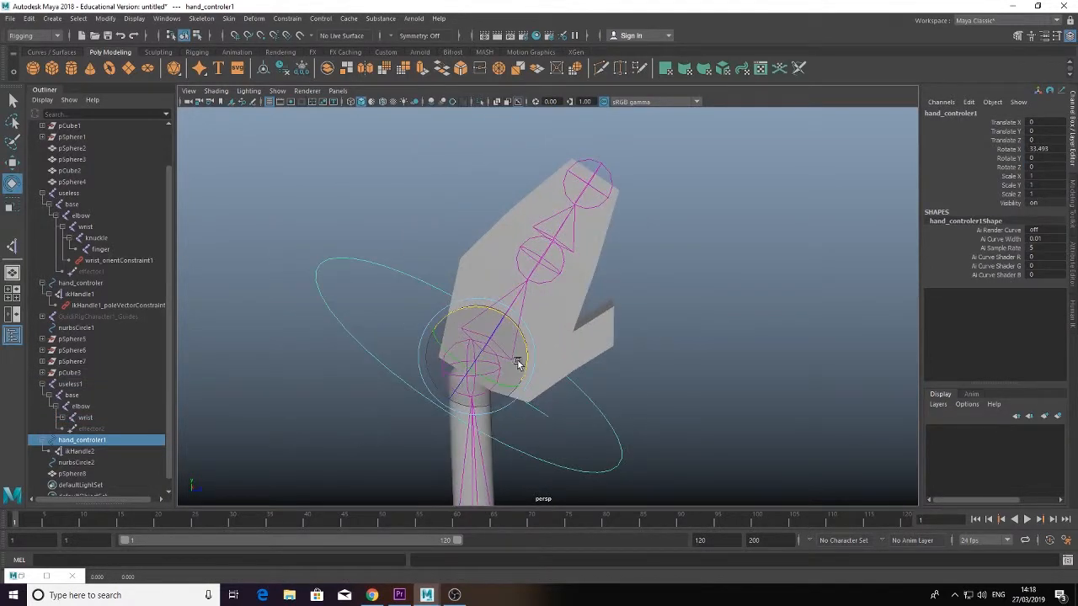
pyautogui.hotkey('ctrl', 'z')
pyautogui.press('w')
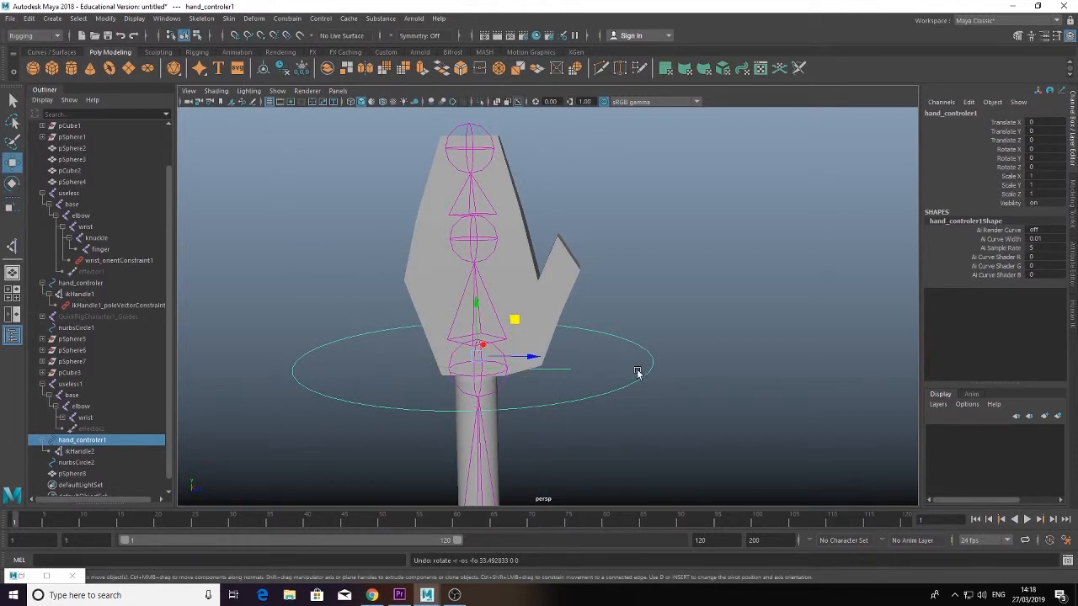
pyautogui.moveTo(498, 305); pyautogui.dragTo(534, 337)
pyautogui.hotkey('ctrl', 'z')
# - Try to apply a pole vector constraint with ikHandle2 selected first and nurbsCircle2 second
pyautogui.scroll(-6, 665, 389)
pyautogui.keyDown('alt'); pyautogui.moveTo(606, 387); pyautogui.dragTo(573, 261, button='middle'); pyautogui.keyUp('alt')
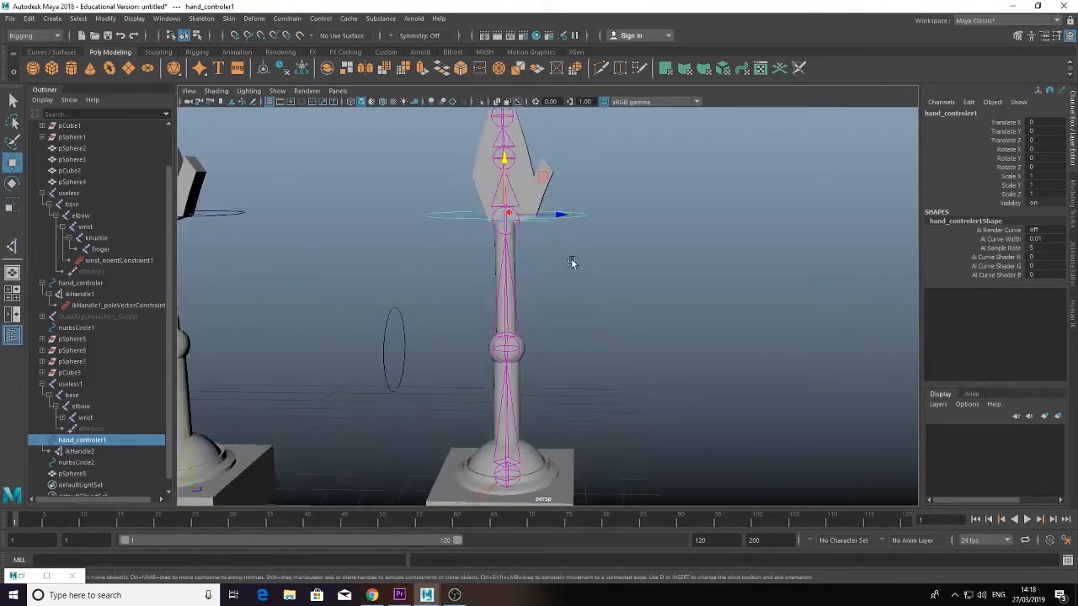
pyautogui.keyDown('alt'); pyautogui.moveTo(570, 255); pyautogui.dragTo(567, 305); pyautogui.keyUp('alt')
pyautogui.click(568, 289)
pyautogui.click(504, 260)
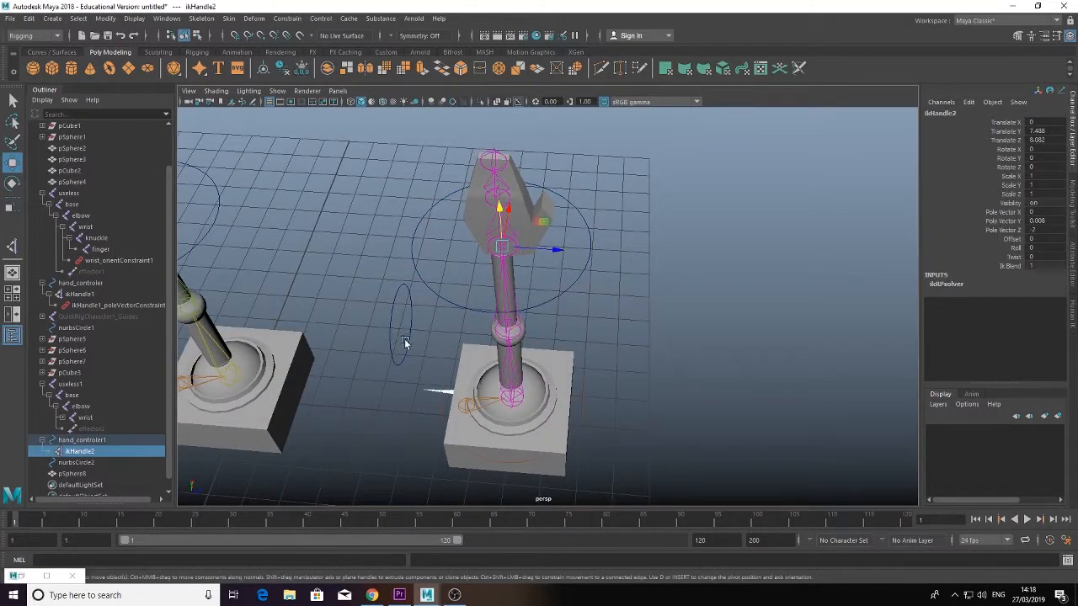
pyautogui.keyDown('shift'); pyautogui.click(392, 330); pyautogui.keyUp('shift')
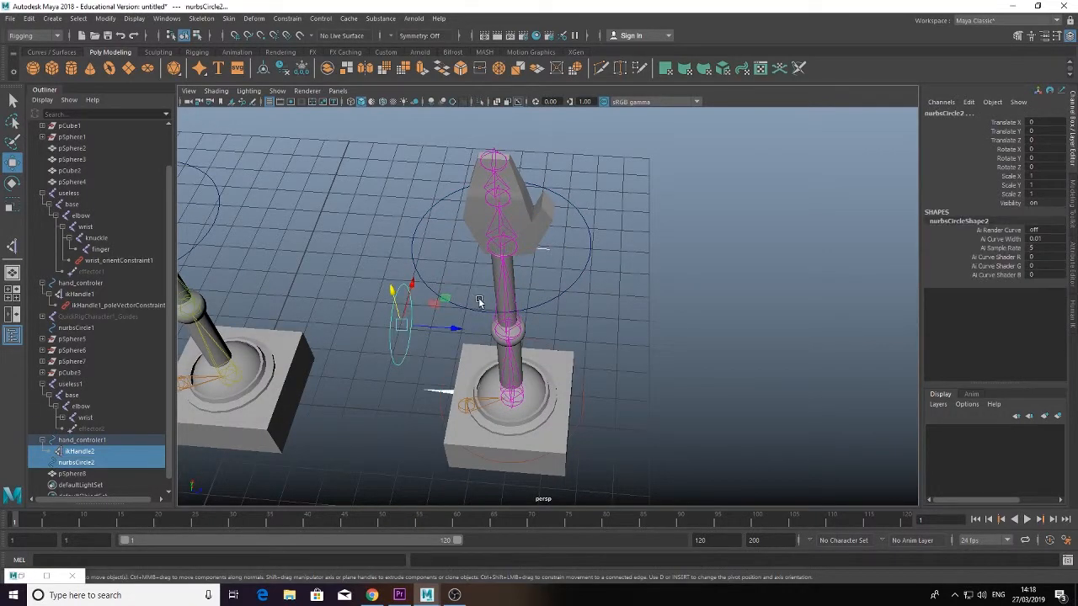
pyautogui.click(314, 20)
pyautogui.moveTo(292, 20)
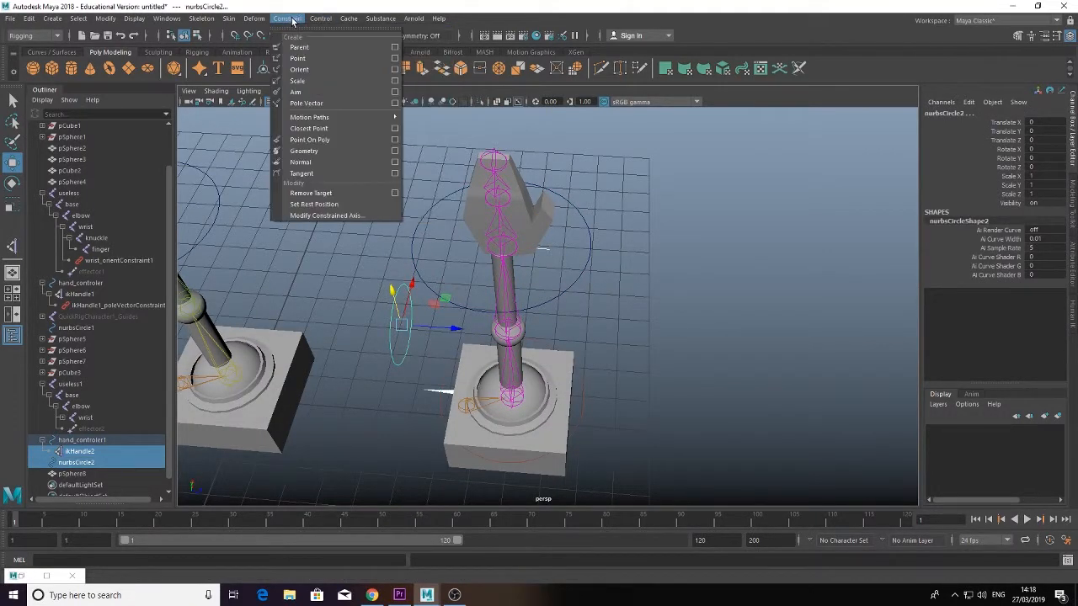
pyautogui.click(307, 102)
# - Select nurbsCircle2 followed by ikHandle2, and apply a pole vector constraint from the circle to the IK handle
pyautogui.keyDown('alt'); pyautogui.moveTo(579, 290); pyautogui.dragTo(584, 303); pyautogui.keyUp('alt')
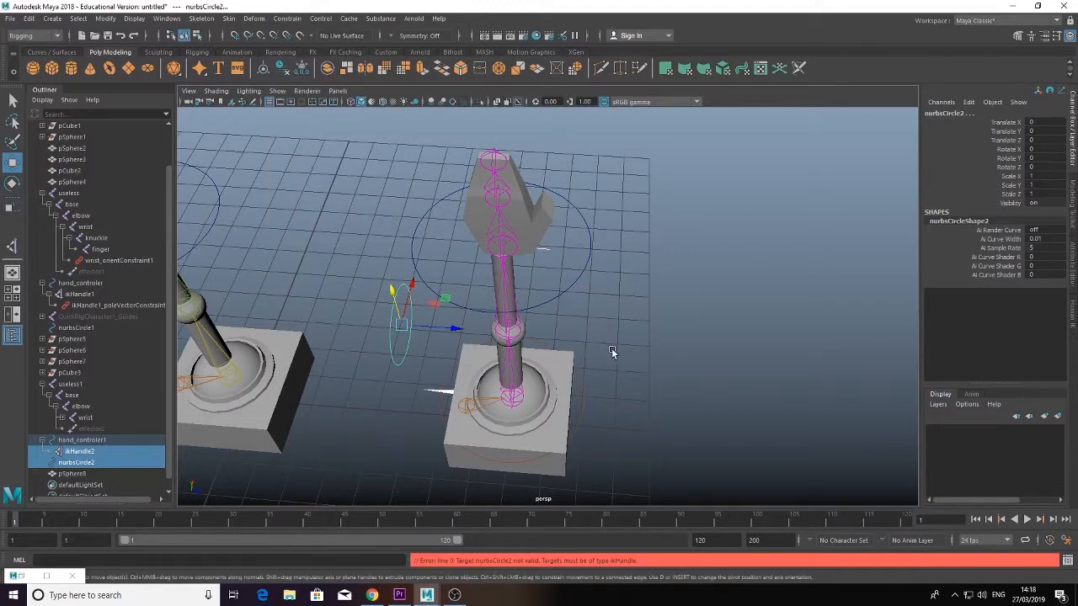
pyautogui.keyDown('alt'); pyautogui.moveTo(612, 348); pyautogui.dragTo(587, 331); pyautogui.keyUp('alt')
pyautogui.scroll(3, 587, 332)
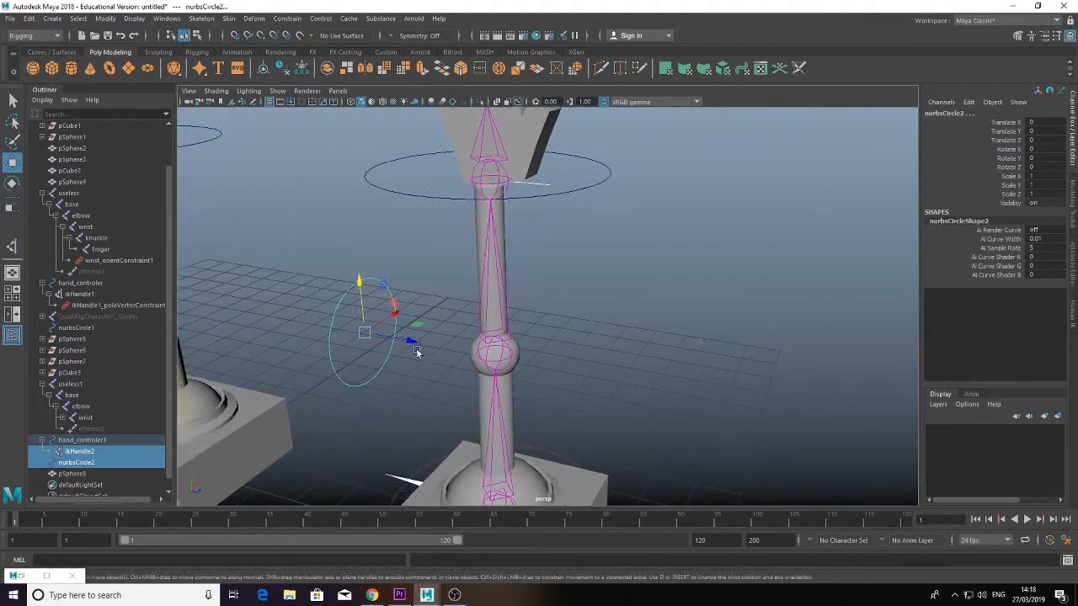
pyautogui.click(373, 279)
pyautogui.keyDown('shift'); pyautogui.click(548, 187); pyautogui.keyUp('shift')
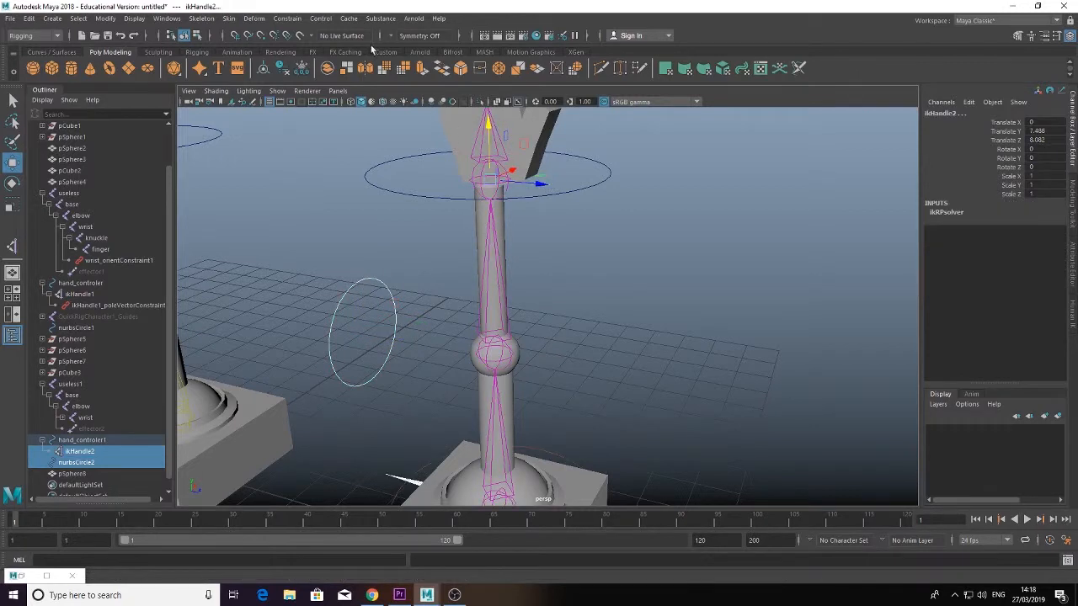
pyautogui.click(287, 19)
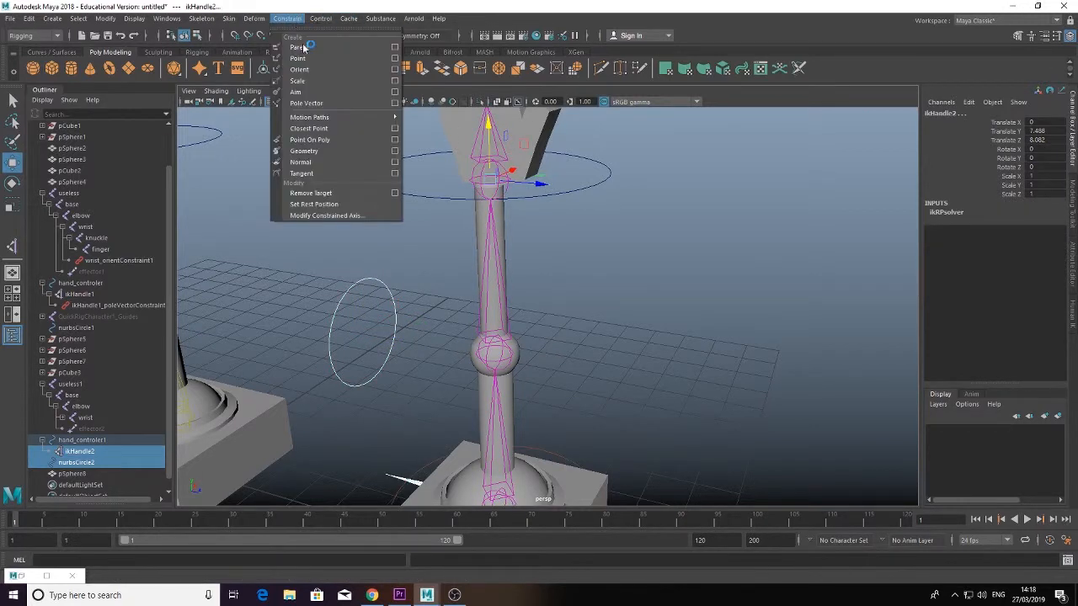
pyautogui.click(313, 104)
# - Test-move hand_controler1 downward about 0.8 units to see how the elbow bends
pyautogui.click(373, 281)
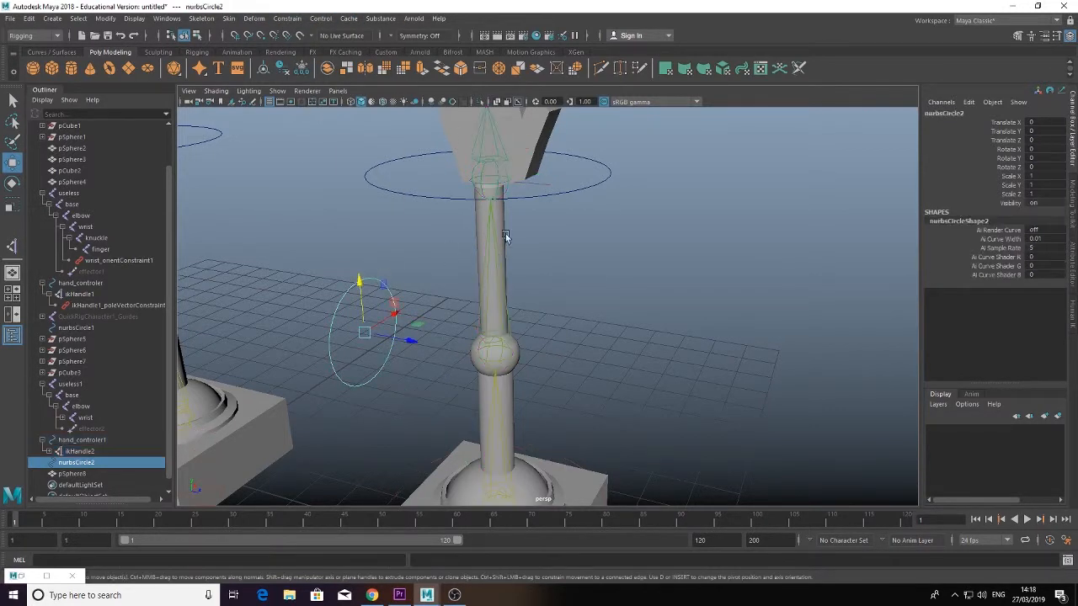
pyautogui.click(579, 187)
pyautogui.moveTo(492, 120); pyautogui.dragTo(490, 173)
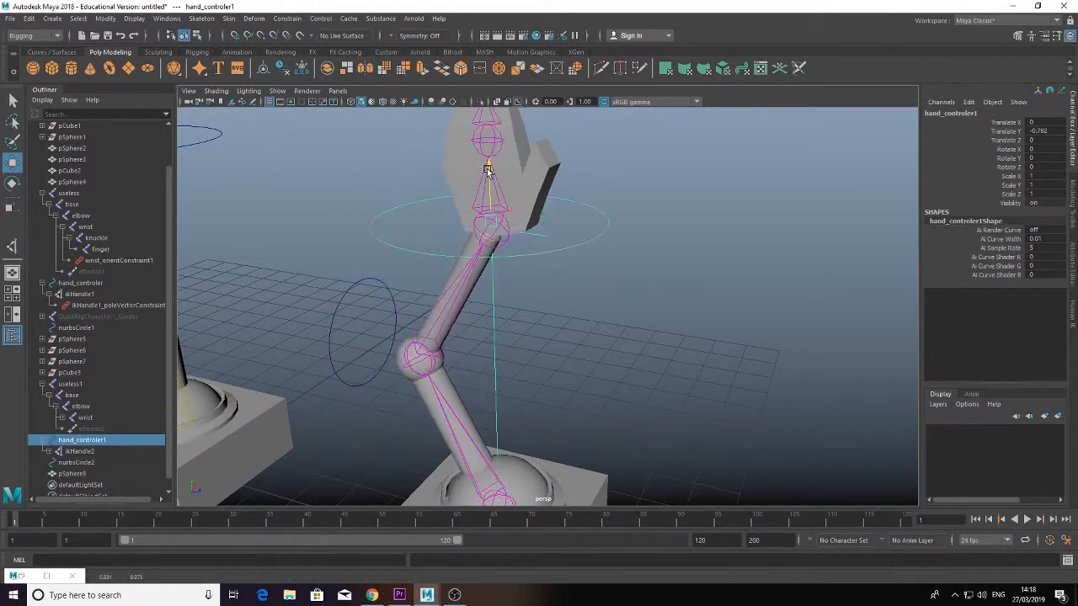
pyautogui.click(381, 282)
pyautogui.click(512, 336)
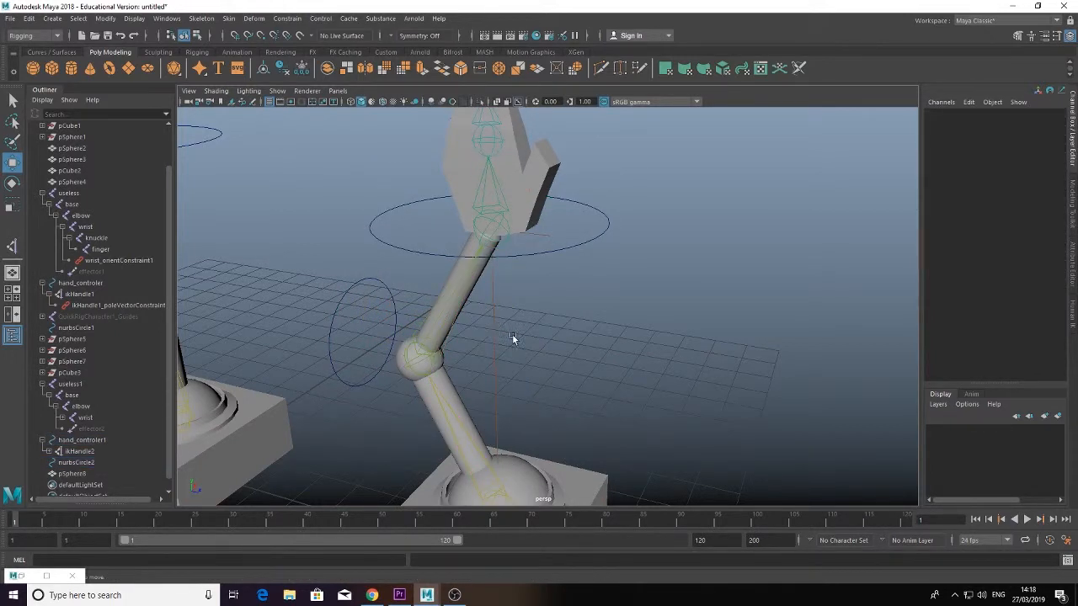
# - Test-move nurbsCircle2 to check the elbow's pole vector, and undo the test moves of both controllers
pyautogui.click(538, 253)
pyautogui.click(390, 296)
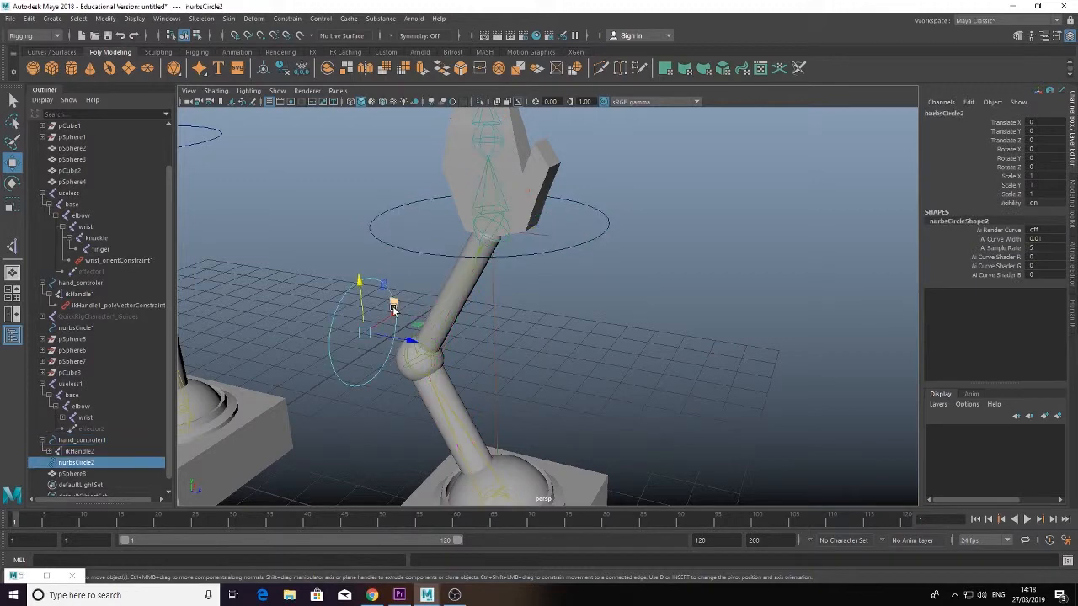
pyautogui.moveTo(393, 320); pyautogui.dragTo(367, 331)
pyautogui.hotkey('ctrl', 'z')
pyautogui.hotkey('ctrl', 'z')
pyautogui.hotkey('ctrl', 'z')
pyautogui.hotkey('ctrl', 'z')
pyautogui.hotkey('ctrl', 'z')
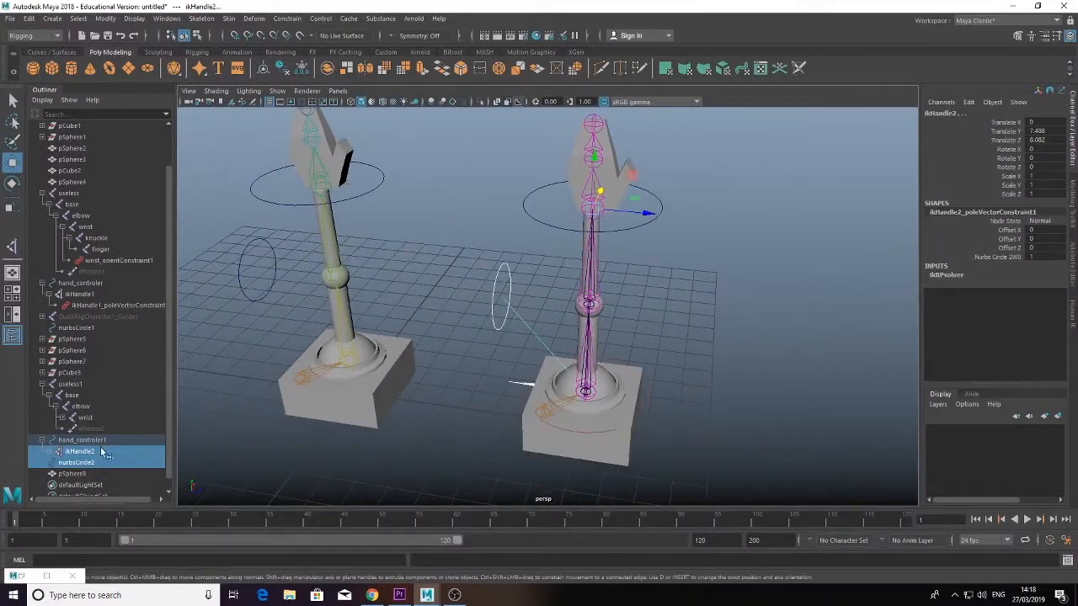
# - Rename nurbsCircle2 as elbow
pyautogui.scroll(-1, 88, 446)
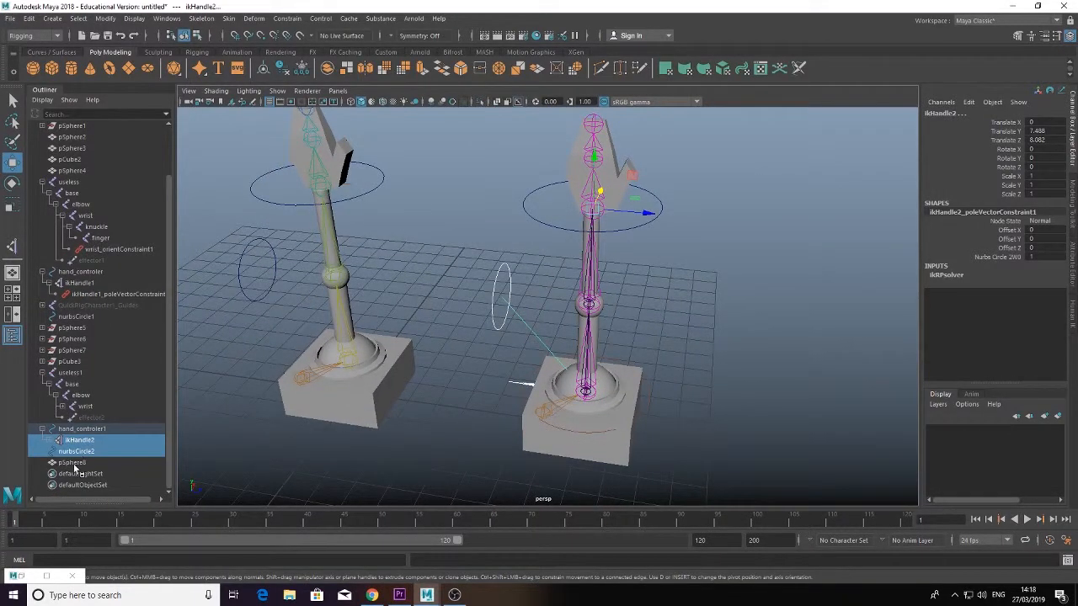
pyautogui.click(77, 453)
pyautogui.doubleClick(77, 453)
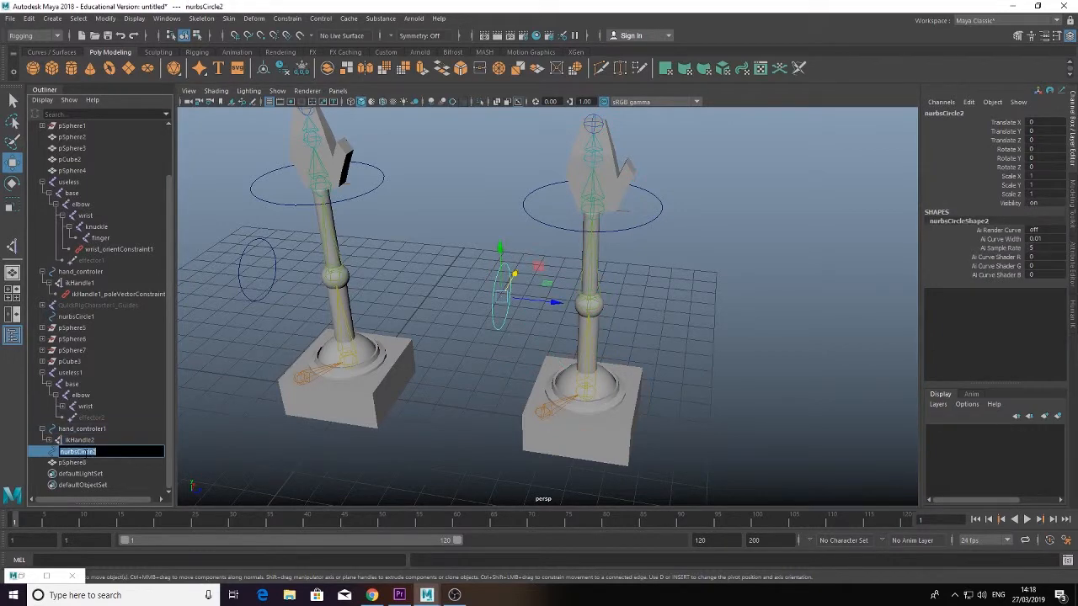
pyautogui.write('c')
pyautogui.press('Return')
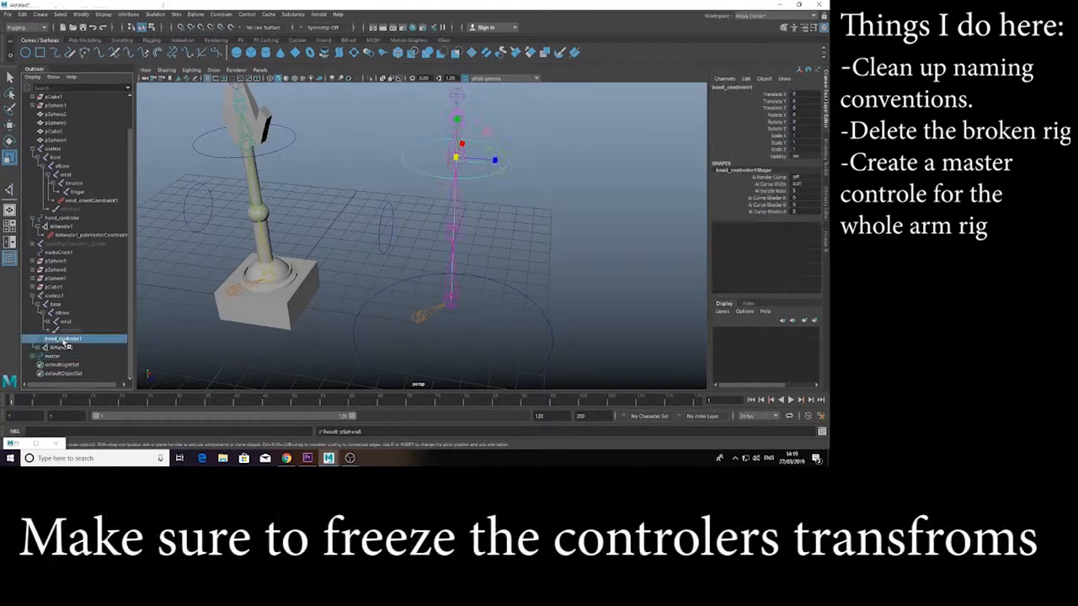
# - Try to parent hand_controler1 under master, and undo the parenting of hand_controler1, pSphere8 and elbow
pyautogui.moveTo(64, 341); pyautogui.dragTo(57, 357, button='middle')
pyautogui.scroll(-8, 493, 331)
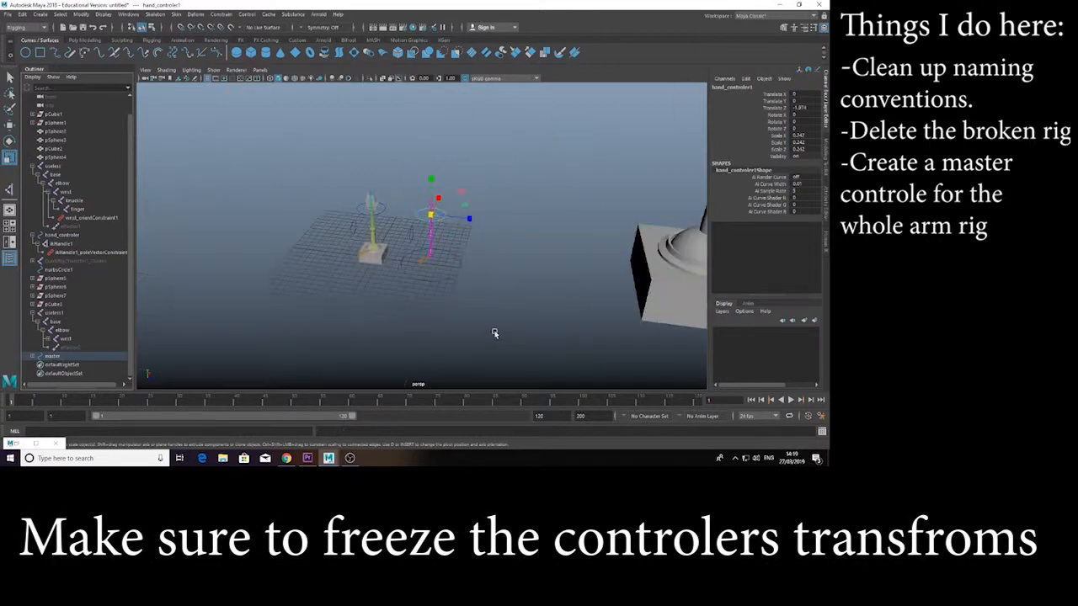
pyautogui.hotkey('ctrl', 'z')
pyautogui.hotkey('ctrl', 'z')
pyautogui.hotkey('ctrl', 'z')
pyautogui.click(58, 374)
pyautogui.hotkey('ctrl', 'z')
pyautogui.hotkey('ctrl', 'z')
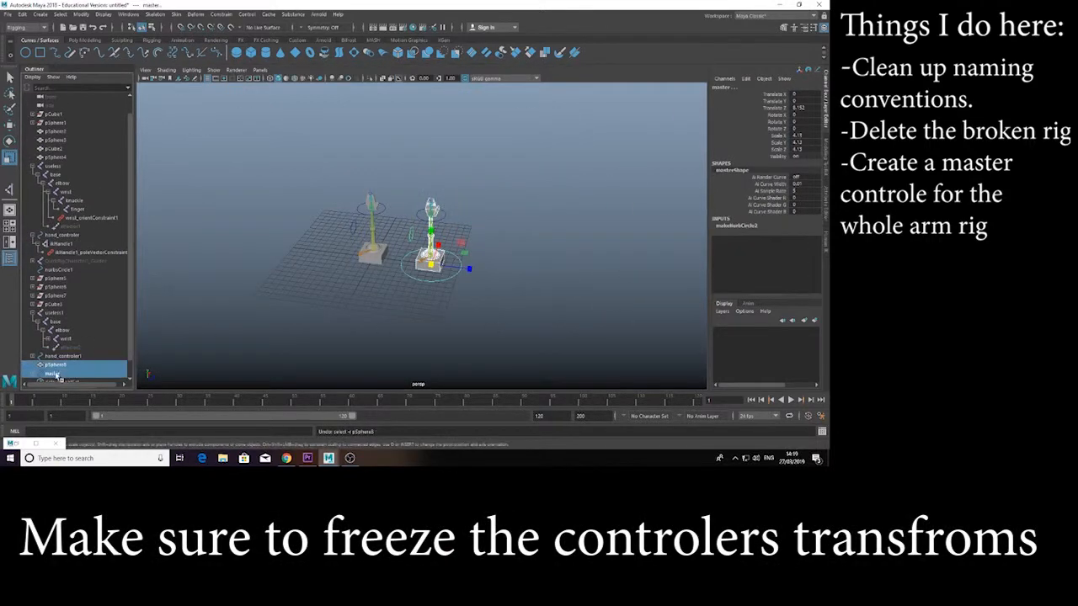
pyautogui.scroll(-1, 58, 376)
pyautogui.hotkey('ctrl', 'z')
pyautogui.hotkey('ctrl', 'z')
# - Freeze the transformations of the master curve
pyautogui.click(53, 366)
pyautogui.click(85, 41)
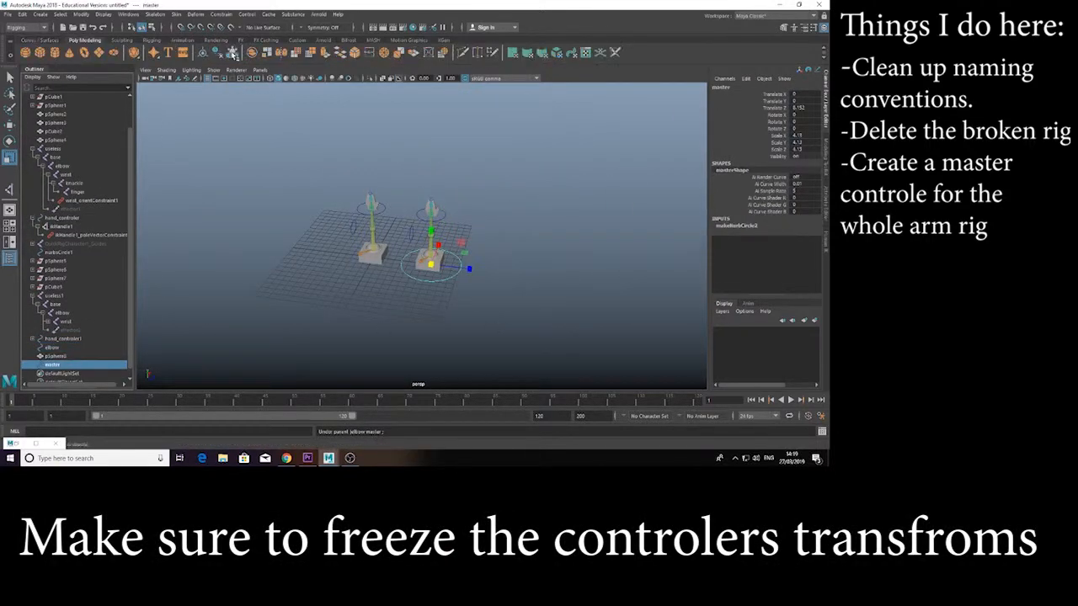
pyautogui.click(231, 52)
# - Parent pSphere8, elbow and hand_controler1 under master, and check their transform values
pyautogui.moveTo(53, 357)
pyautogui.mouseDown(button='middle')
pyautogui.moveTo(55, 367)
pyautogui.moveTo(53, 348)
pyautogui.mouseUp(button='middle')
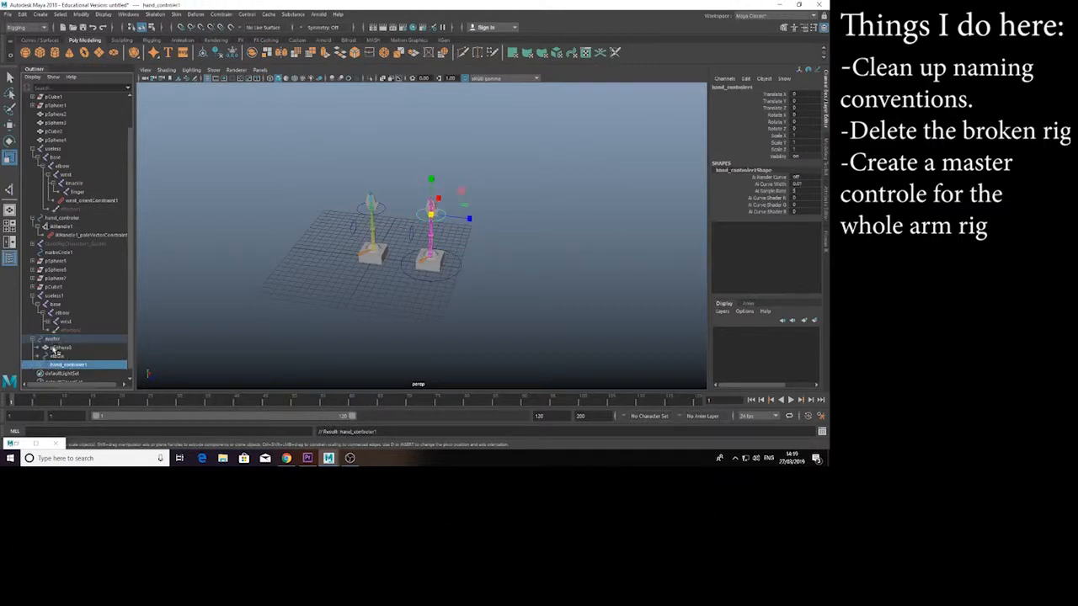
pyautogui.click(58, 348)
pyautogui.click(58, 357)
pyautogui.click(60, 365)
pyautogui.click(53, 339)
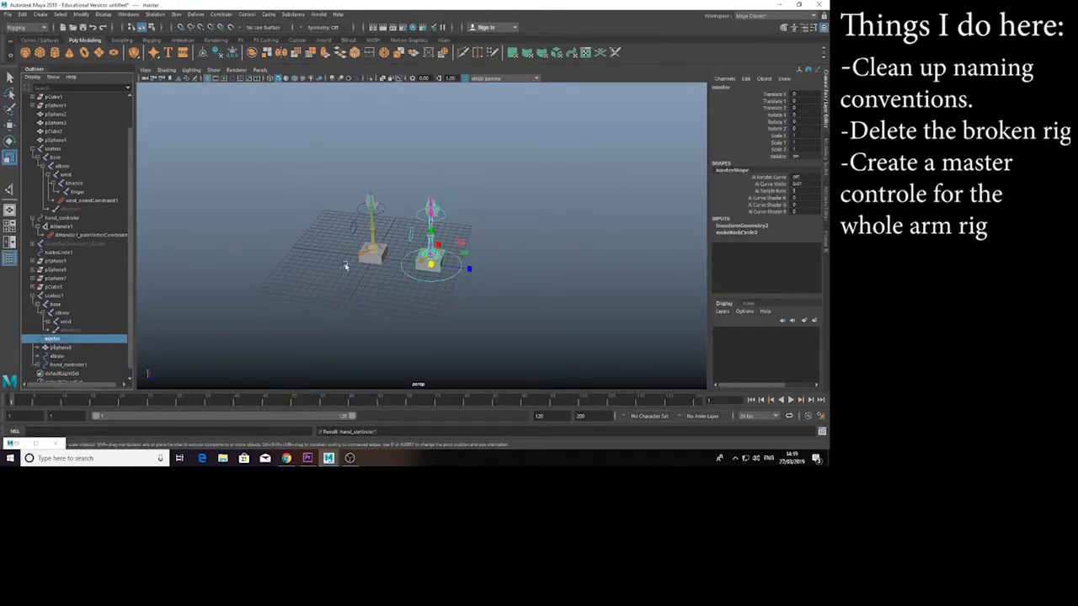
# - Delete the broken arm rig together with its elbow circle
pyautogui.click(354, 227)
pyautogui.press('Delete')
pyautogui.moveTo(394, 277); pyautogui.dragTo(340, 180)
pyautogui.press('Delete')
# - Parent the useless1 joint chain under master
pyautogui.click(53, 235)
pyautogui.click(54, 194)
pyautogui.press('w')
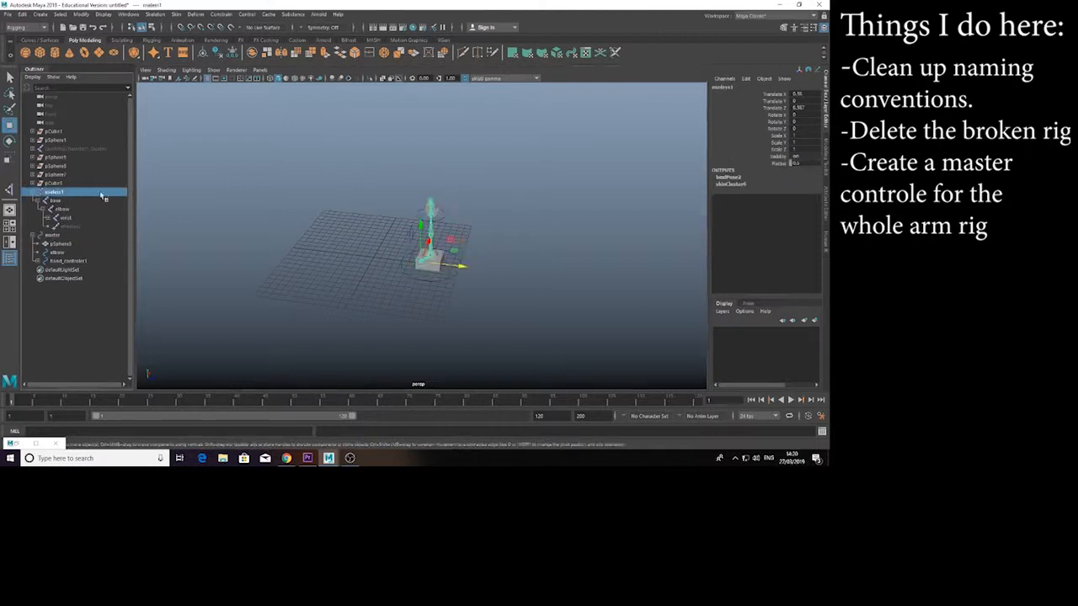
pyautogui.click(33, 192)
pyautogui.click(33, 201)
pyautogui.click(32, 200)
pyautogui.moveTo(48, 193); pyautogui.dragTo(53, 202, button='middle')
# - Delete the leftover QuickRigCharacter1_Guides, pCube1 and pSphere1 from the scene
pyautogui.click(73, 183)
pyautogui.click(72, 149)
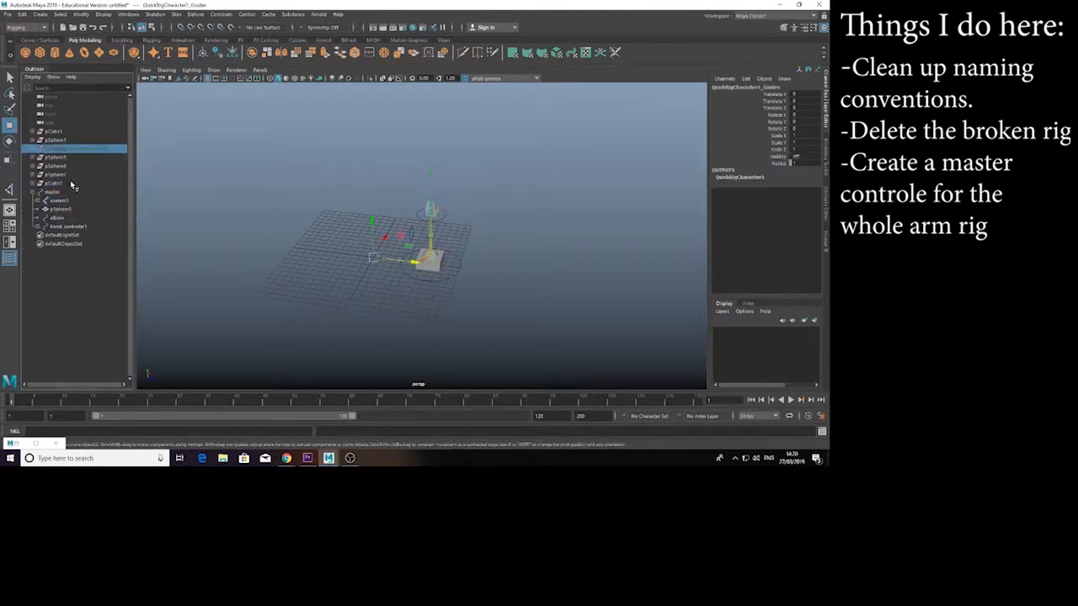
pyautogui.press('Delete')
pyautogui.click(56, 132)
pyautogui.press('Delete')
pyautogui.click(57, 133)
pyautogui.press('Delete')
pyautogui.hotkey('ctrl', 'z')
pyautogui.click(60, 139)
# - Pose the arm by moving hand_controler1 down about 2.4 units and along Z about 3.7 units, and rotating it
pyautogui.keyDown('alt'); pyautogui.moveTo(497, 354); pyautogui.dragTo(506, 315); pyautogui.keyUp('alt')
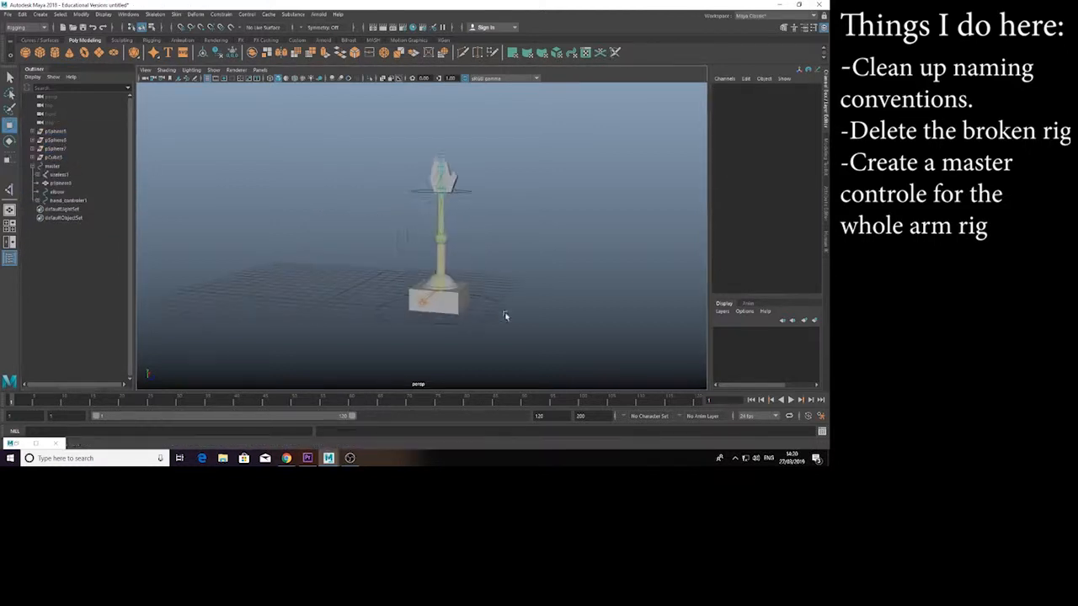
pyautogui.click(470, 192)
pyautogui.moveTo(463, 169); pyautogui.dragTo(503, 257)
pyautogui.press('e')
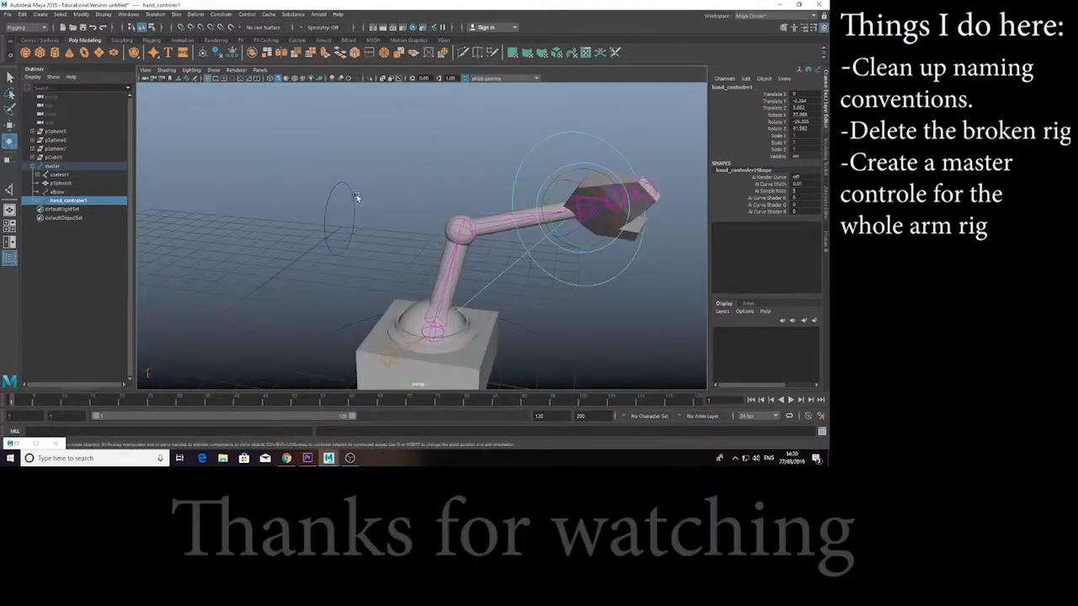
# - Rename pSphere8 as arm and the useless1 joint as Root_1__useless
pyautogui.click(54, 183)
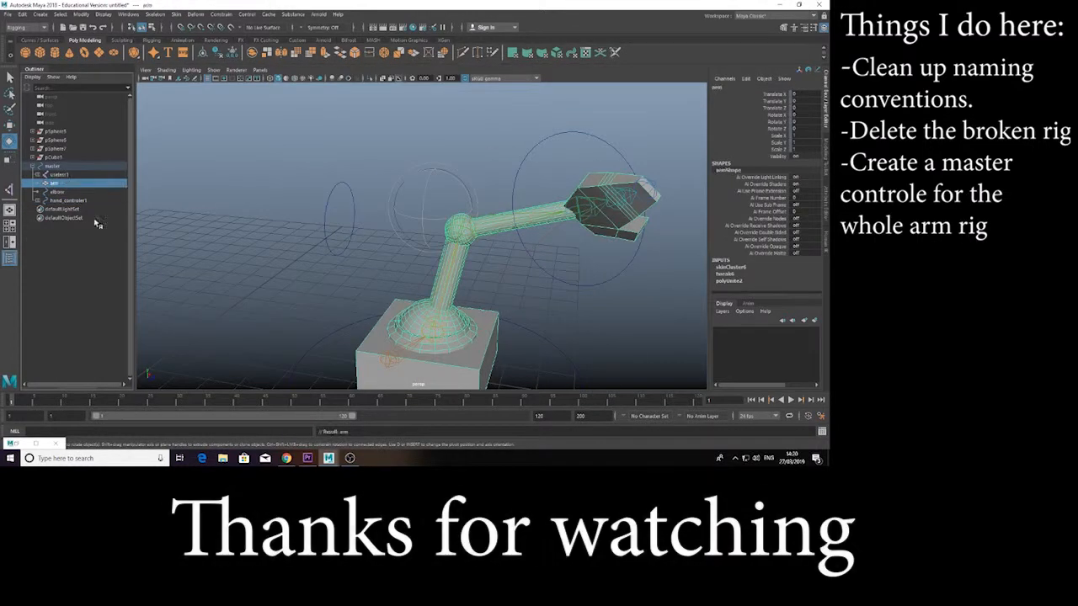
pyautogui.click(95, 224)
pyautogui.doubleClick(59, 175)
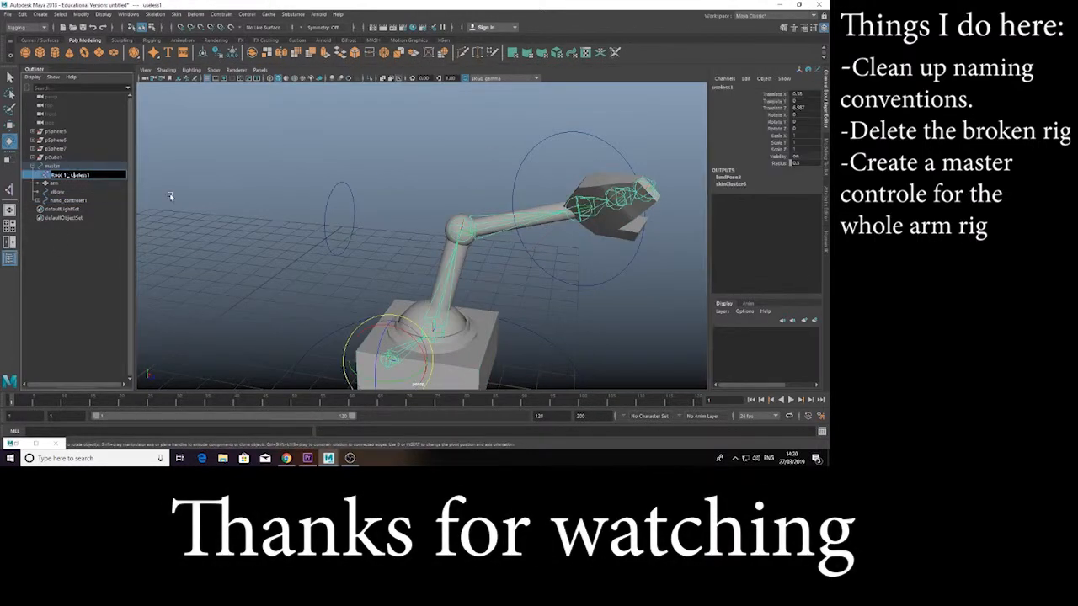
pyautogui.press('Return')
pyautogui.click(89, 240)
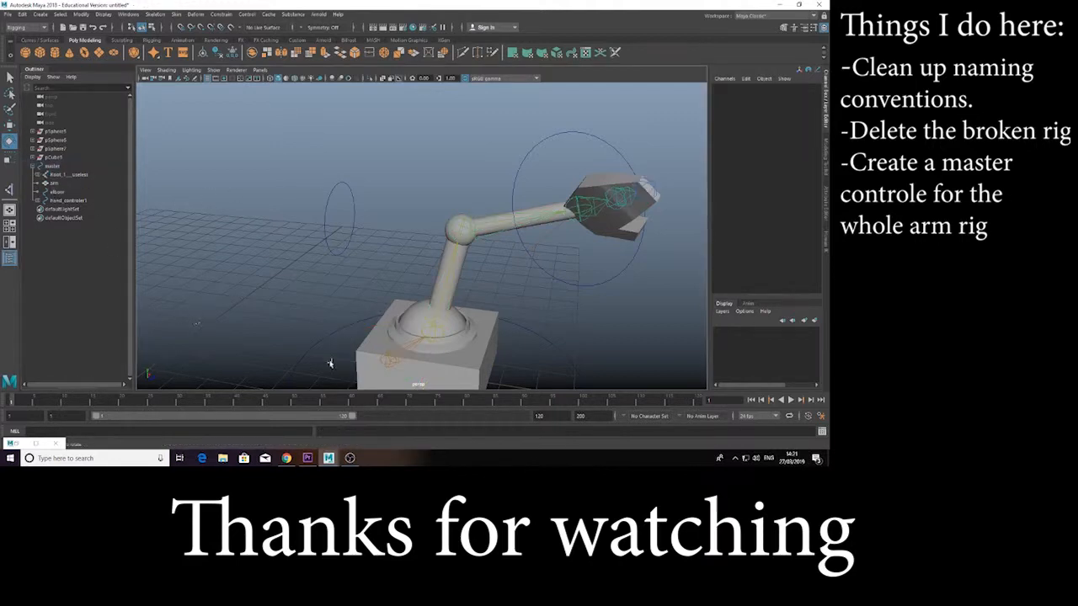